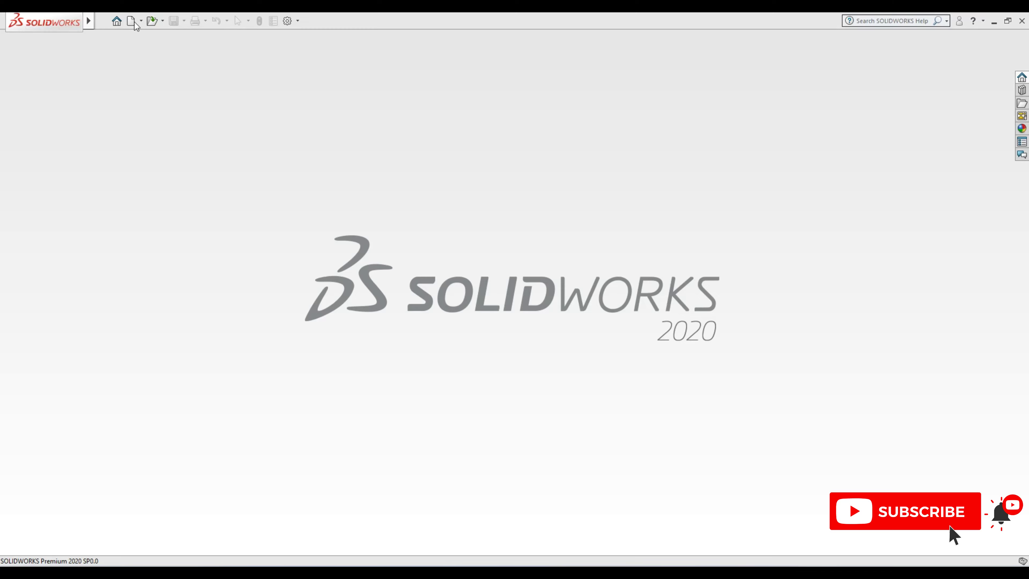
- Create a new blank part document
click(131, 22)
click(414, 425)
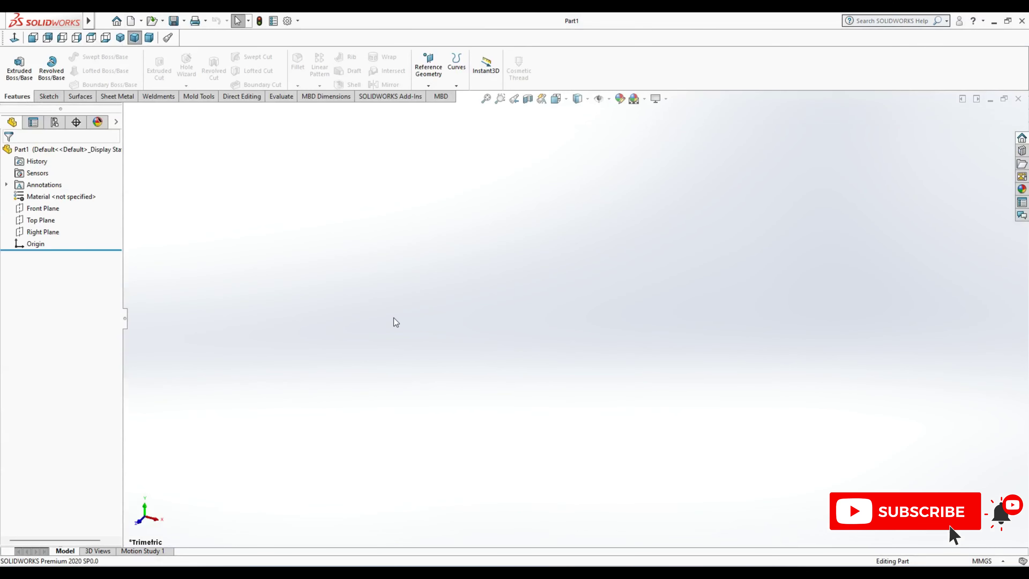
- Start a Top Plane sketch and draw a vertical midpoint line centred on the origin
click(43, 220)
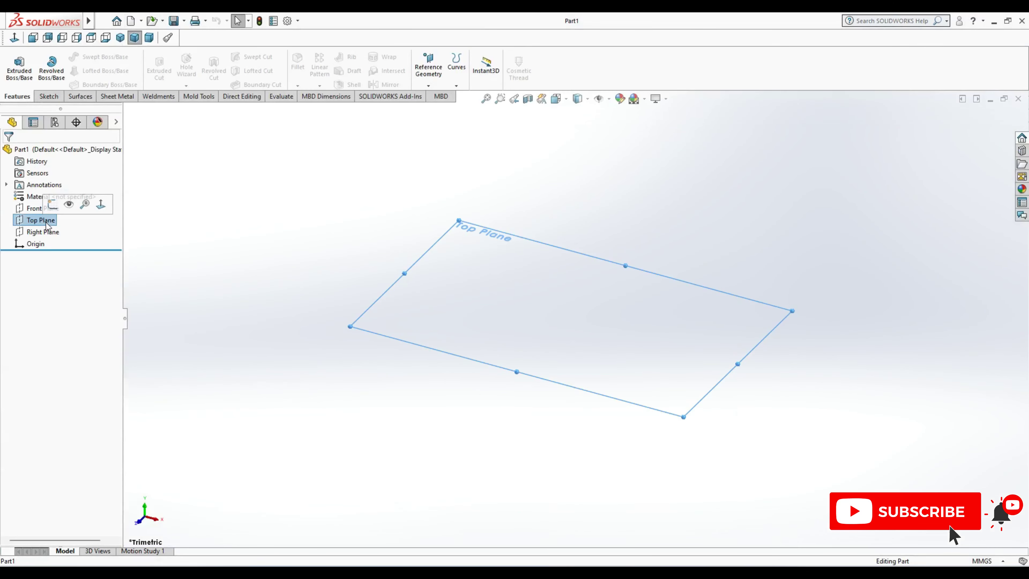
click(67, 205)
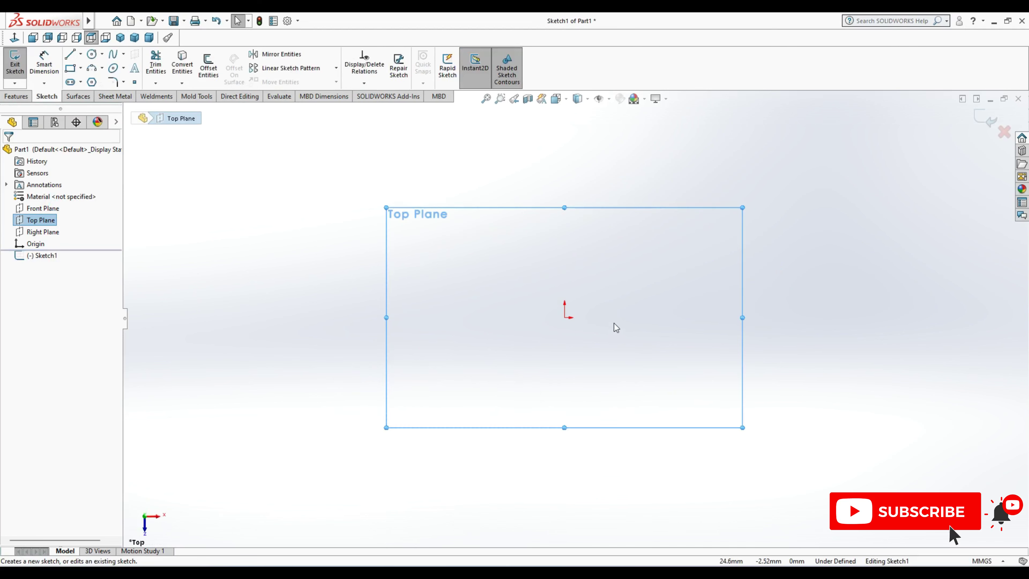
click(70, 54)
click(80, 54)
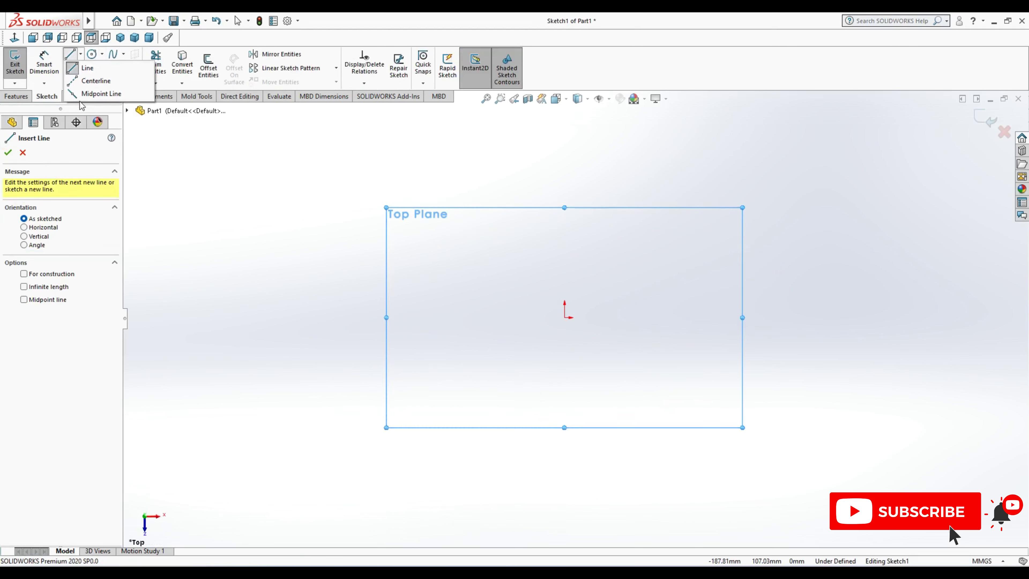
click(99, 94)
click(564, 317)
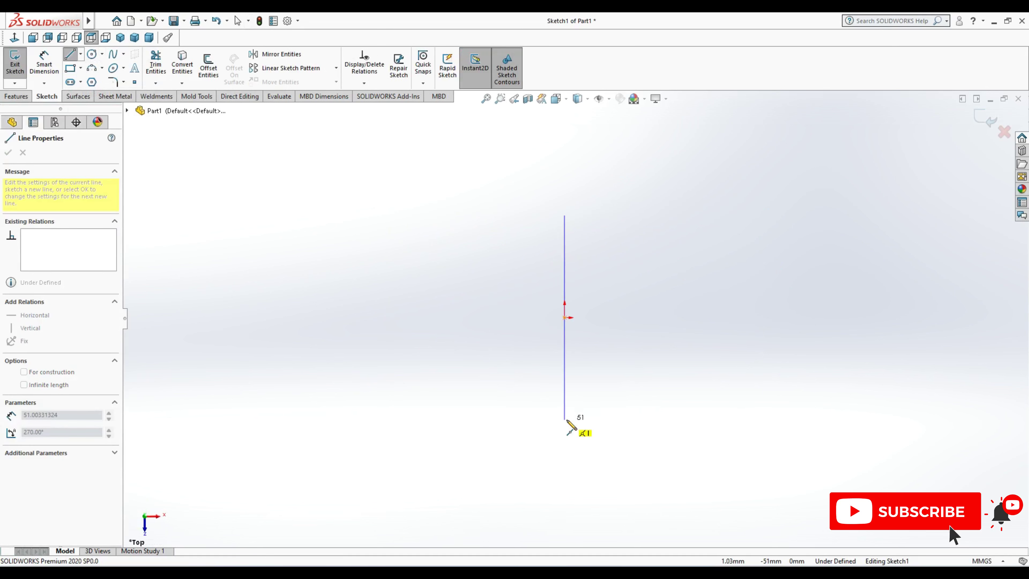
click(565, 419)
key(Escape)
- Draw a horizontal midpoint line centred on the origin
click(81, 56)
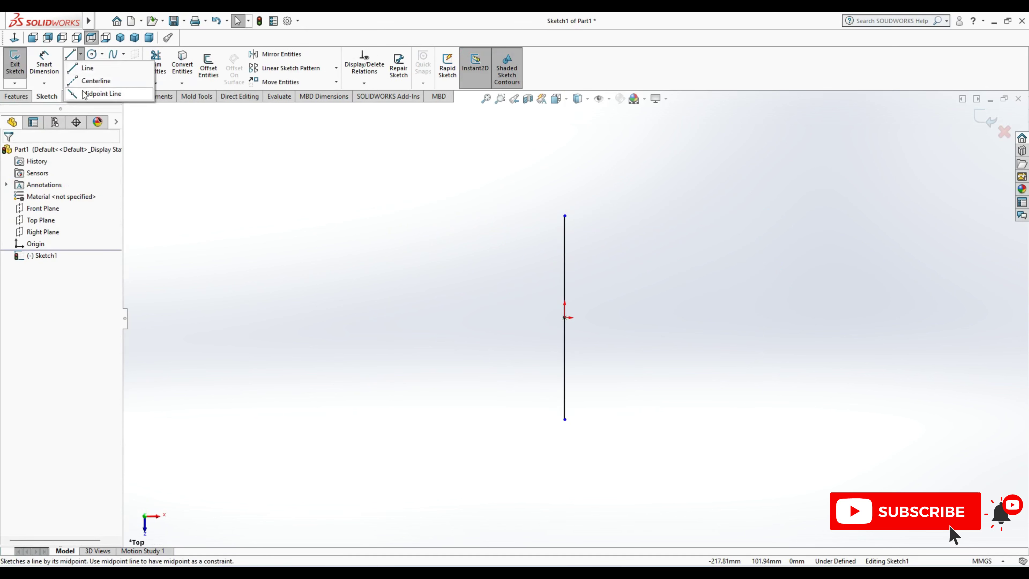
click(100, 93)
click(564, 318)
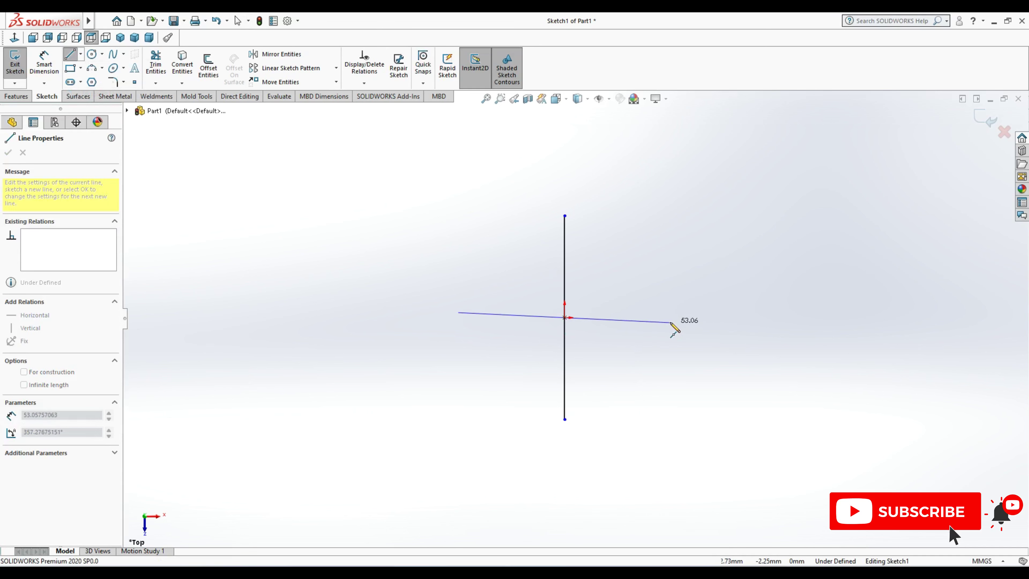
click(674, 322)
key(Escape)
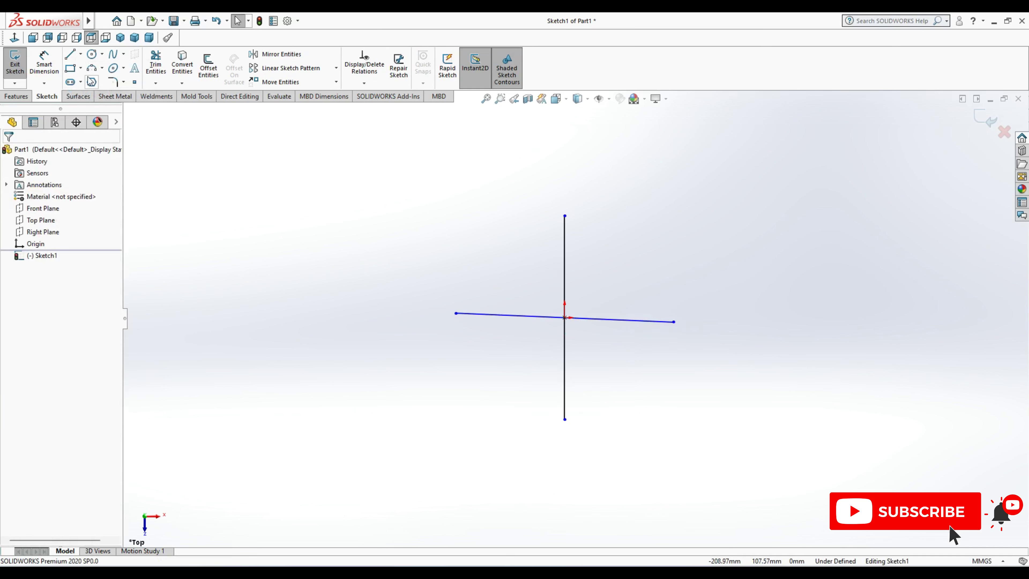
- Draw a diagonal midpoint line through the origin and constrain the tilted line to Horizontal
click(81, 55)
click(100, 94)
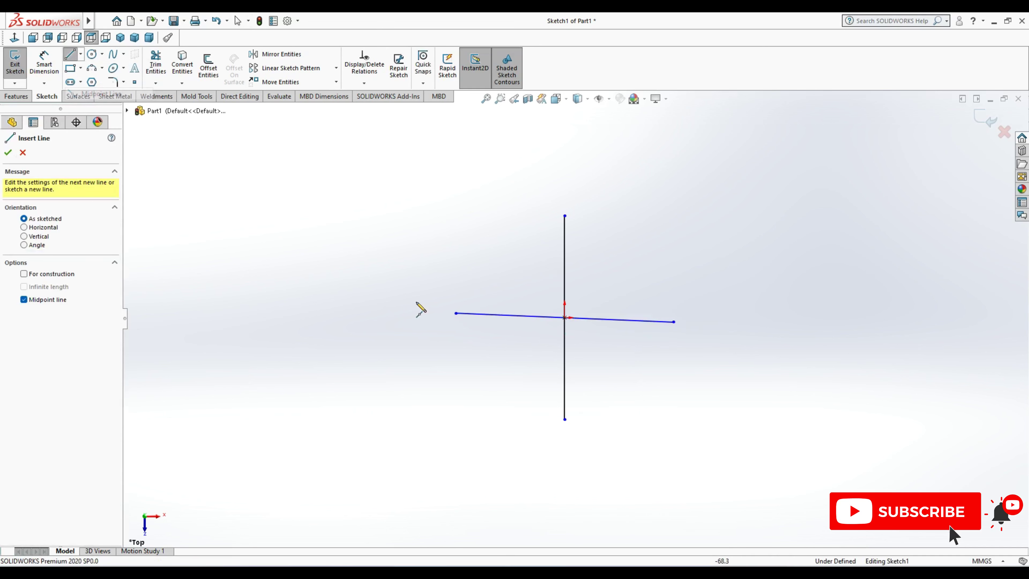
click(564, 317)
click(515, 387)
key(Escape)
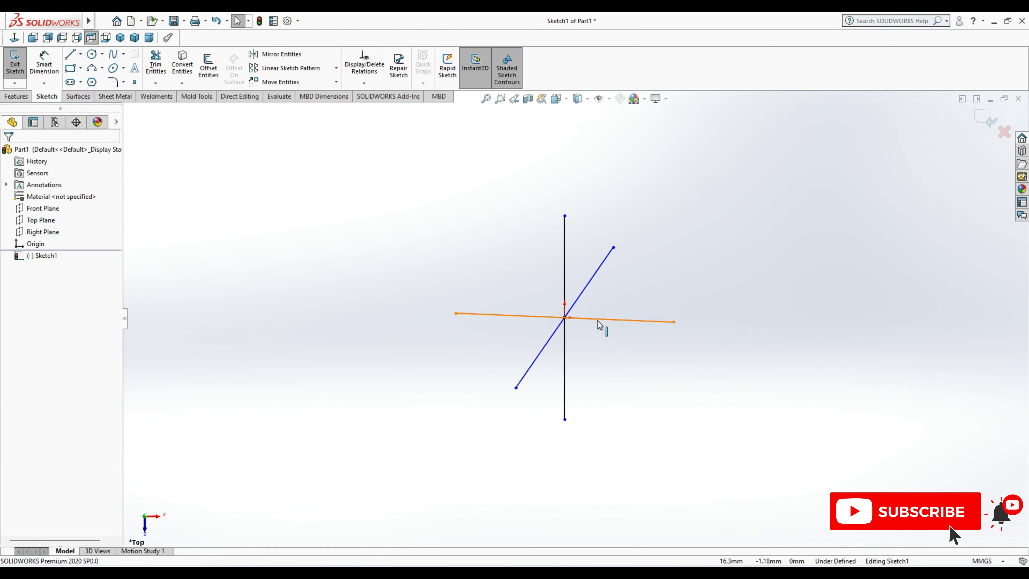
click(601, 319)
click(629, 273)
key(Escape)
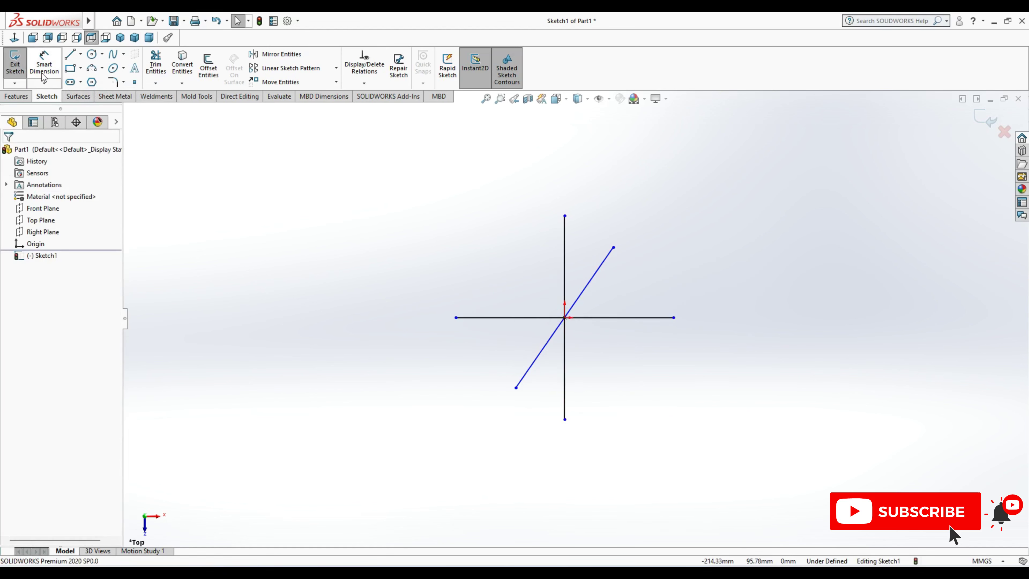
- Dimension the angle between the diagonal and vertical lines to 38°
click(43, 64)
click(588, 269)
click(589, 276)
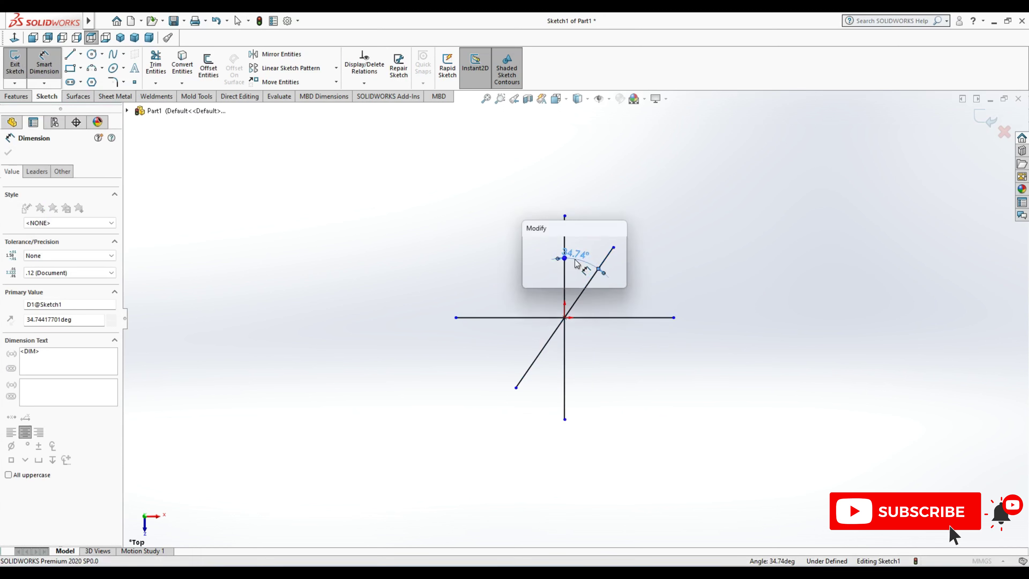
text(38)
key(Return)
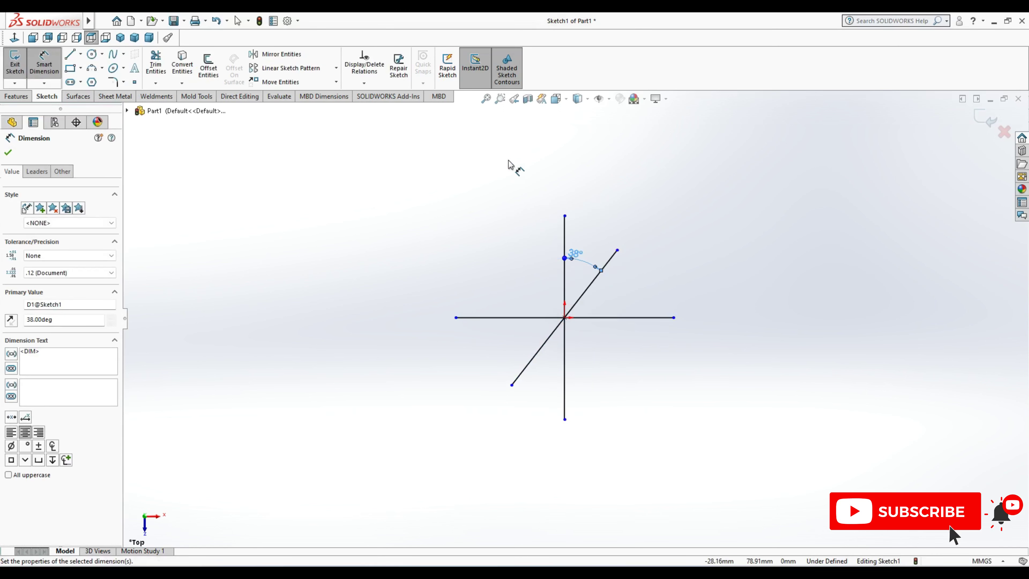
- Give the diagonal line an aligned length of 130 mm
click(583, 294)
click(624, 352)
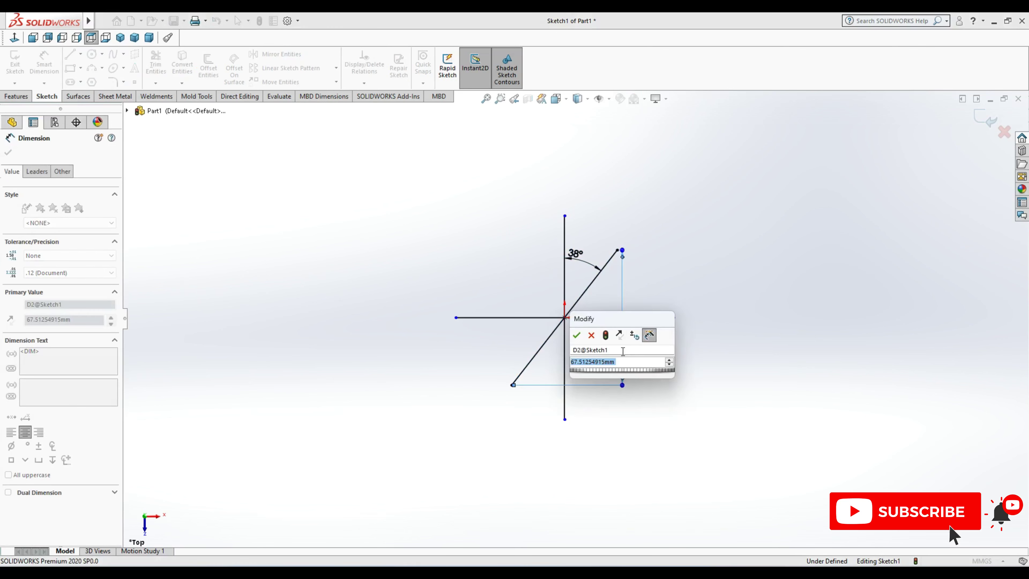
key(Return)
key(Escape)
click(661, 392)
key(Delete)
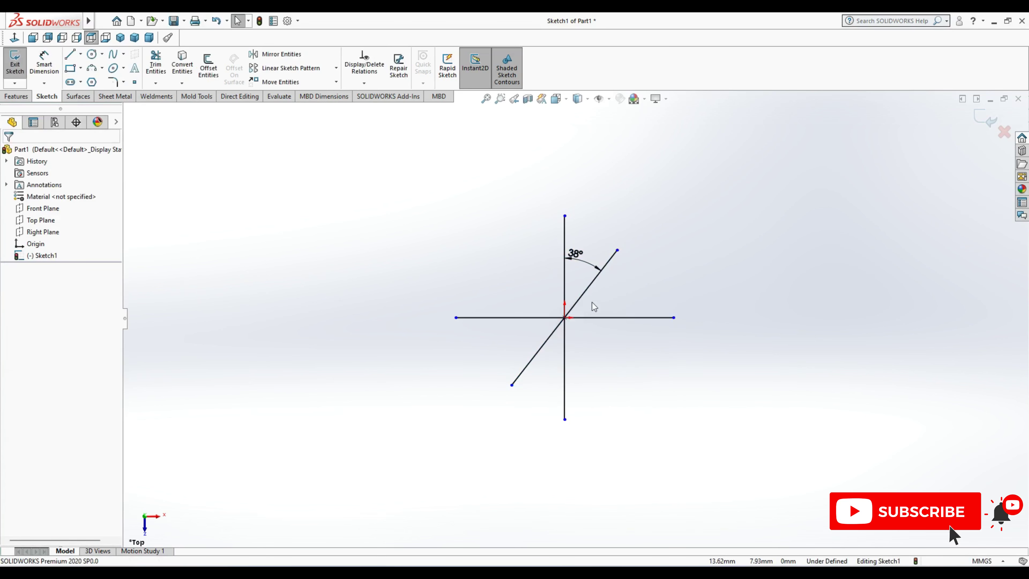
click(44, 64)
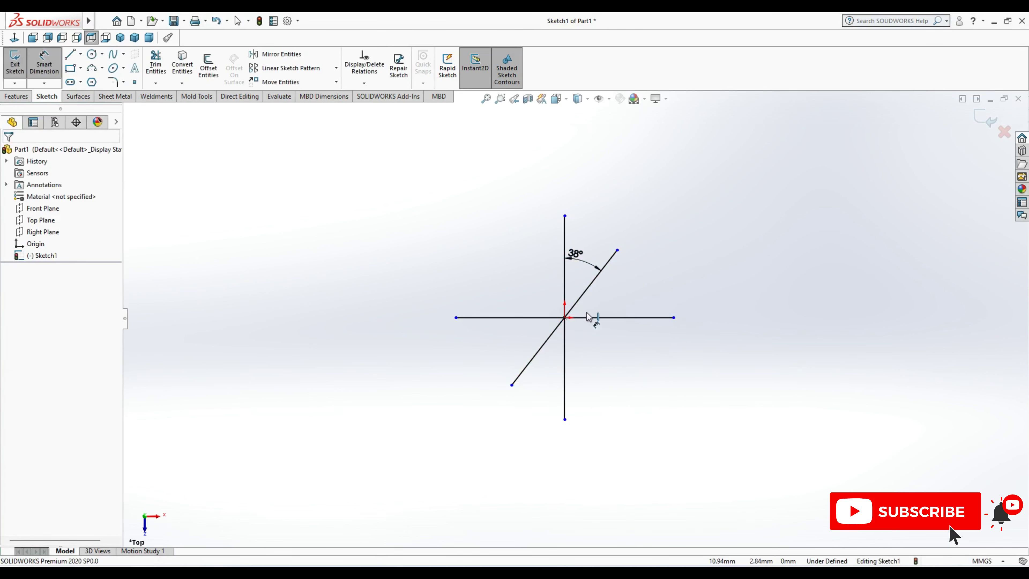
click(577, 302)
click(646, 424)
text(13)
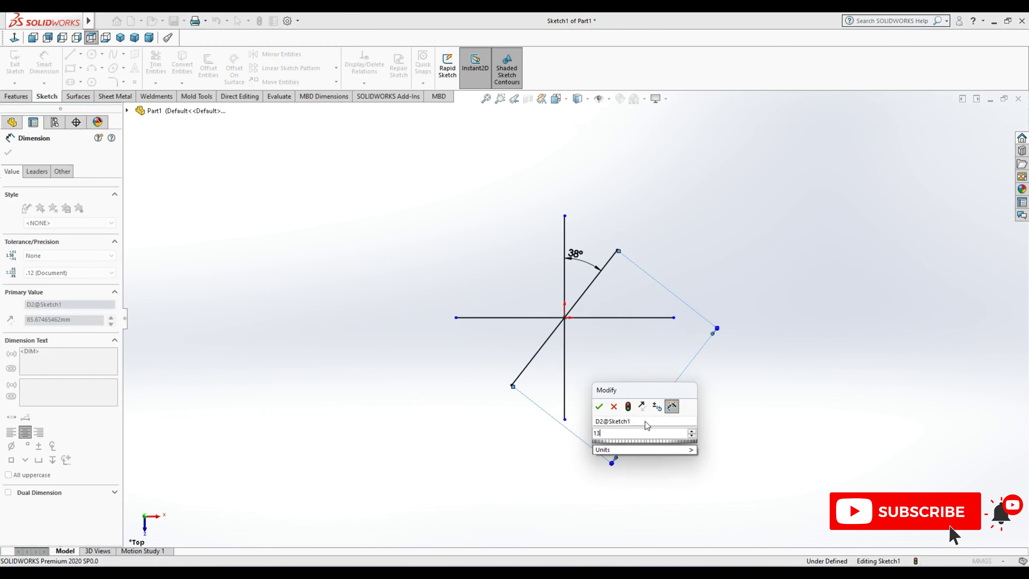
text(0)
key(Return)
key(Escape)
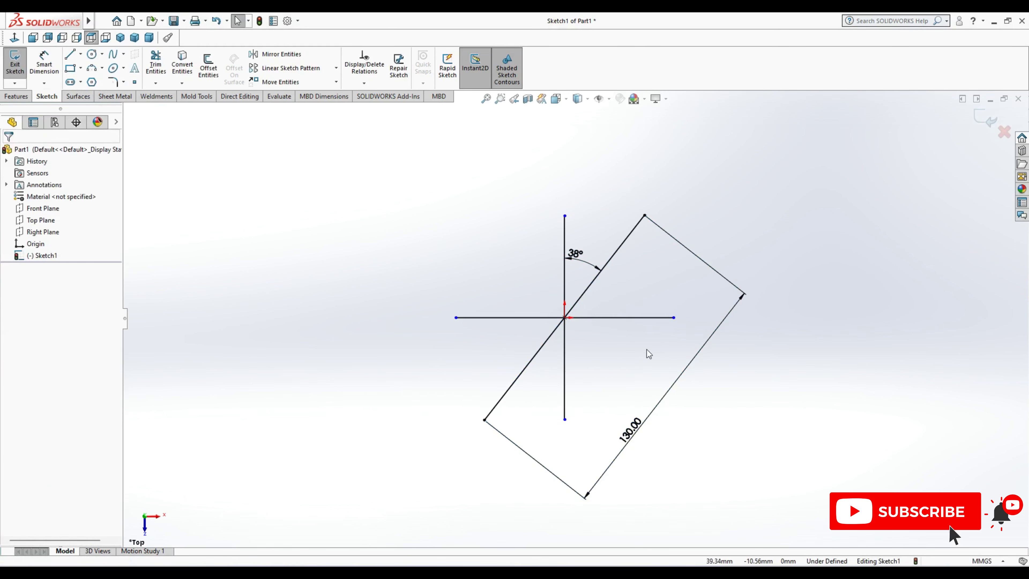
- Convert all three sketch lines to construction geometry
drag(333, 123, 868, 548)
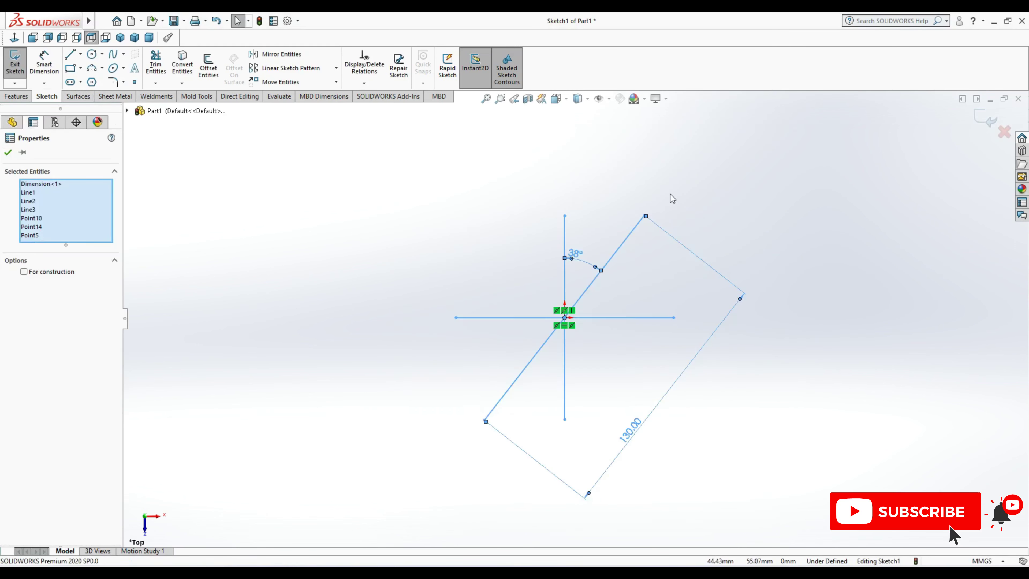
click(38, 275)
click(343, 370)
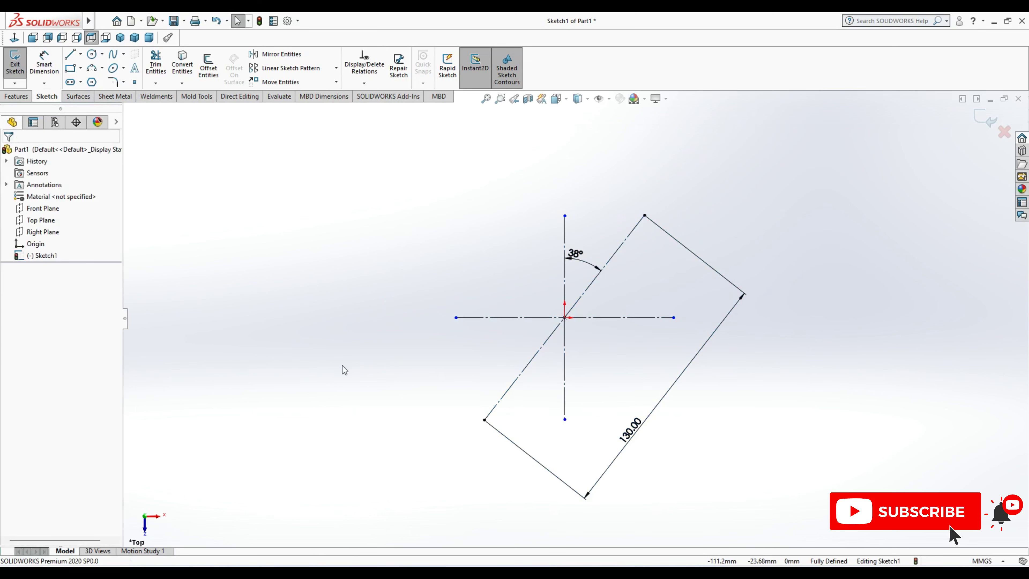
- Draw circles at the origin and at both ends of the diagonal line
click(114, 68)
click(564, 317)
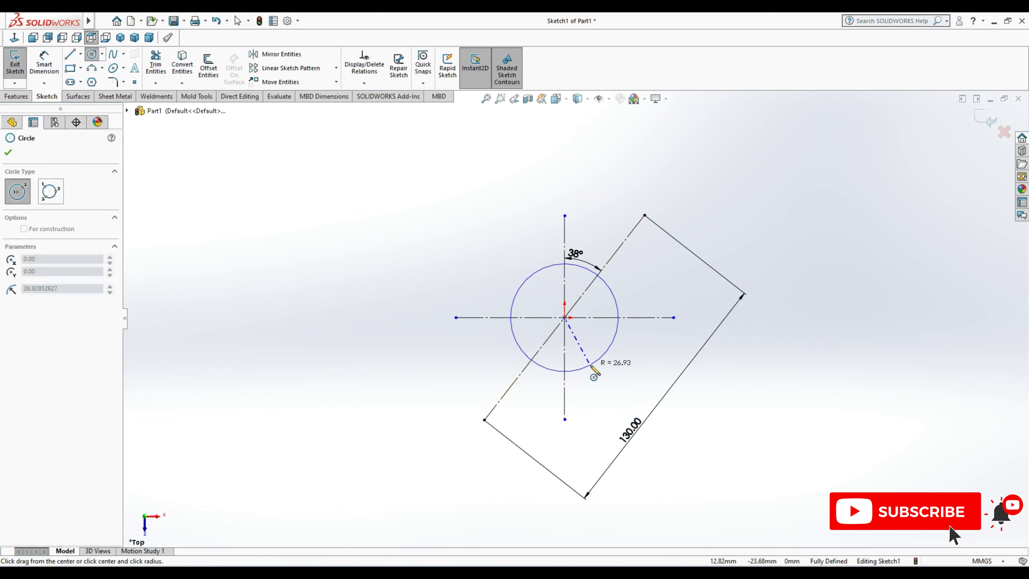
click(590, 365)
click(644, 215)
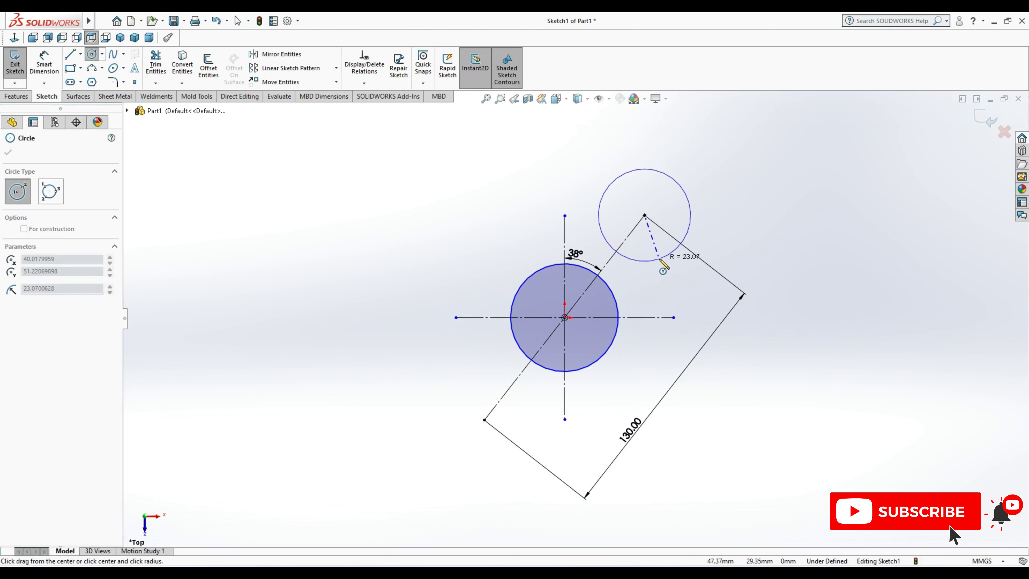
click(659, 260)
click(484, 420)
click(521, 458)
key(Escape)
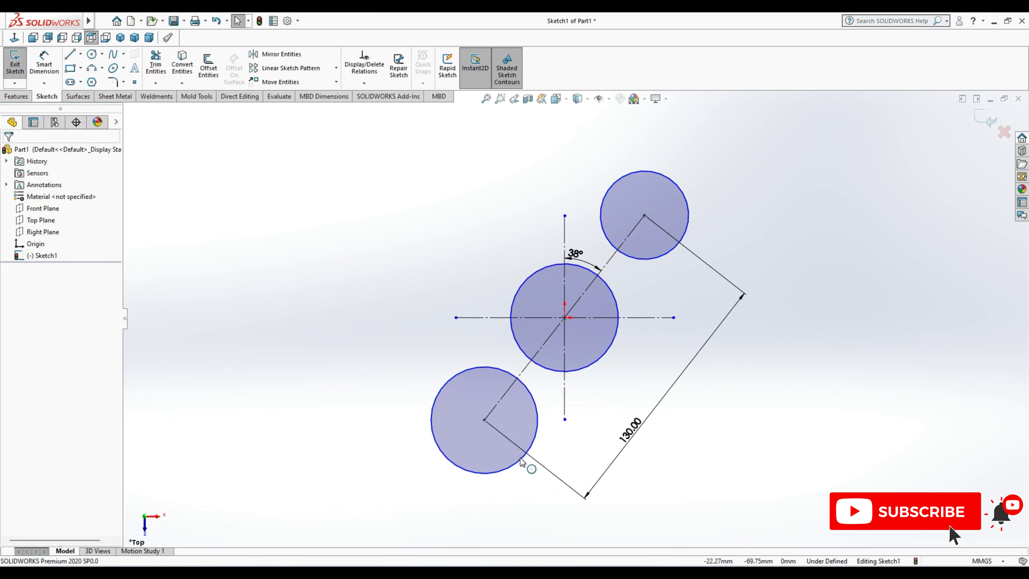
- Add an Equal relation between the two outer circles
click(520, 457)
ctrl+click(666, 254)
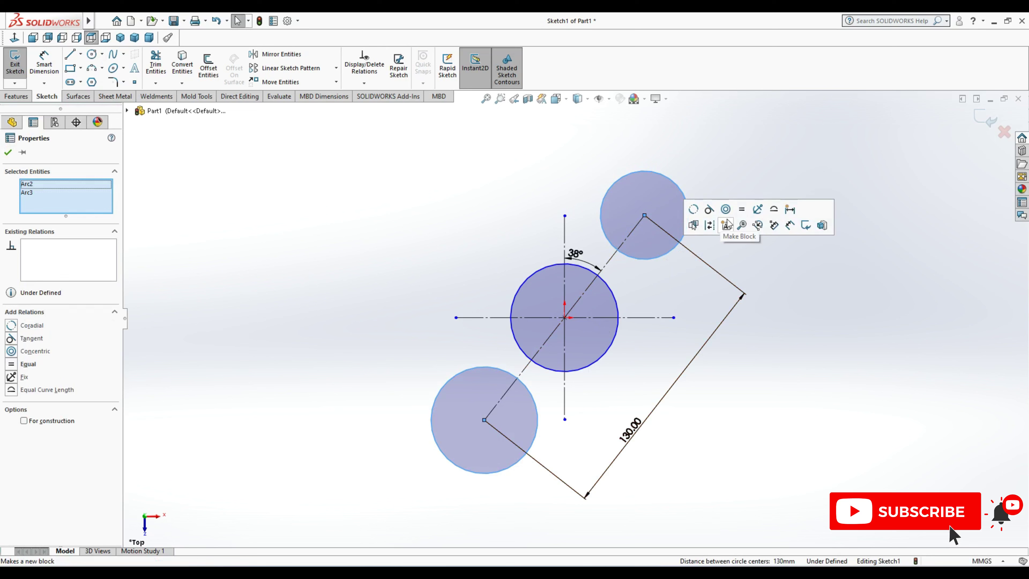
click(741, 210)
key(Escape)
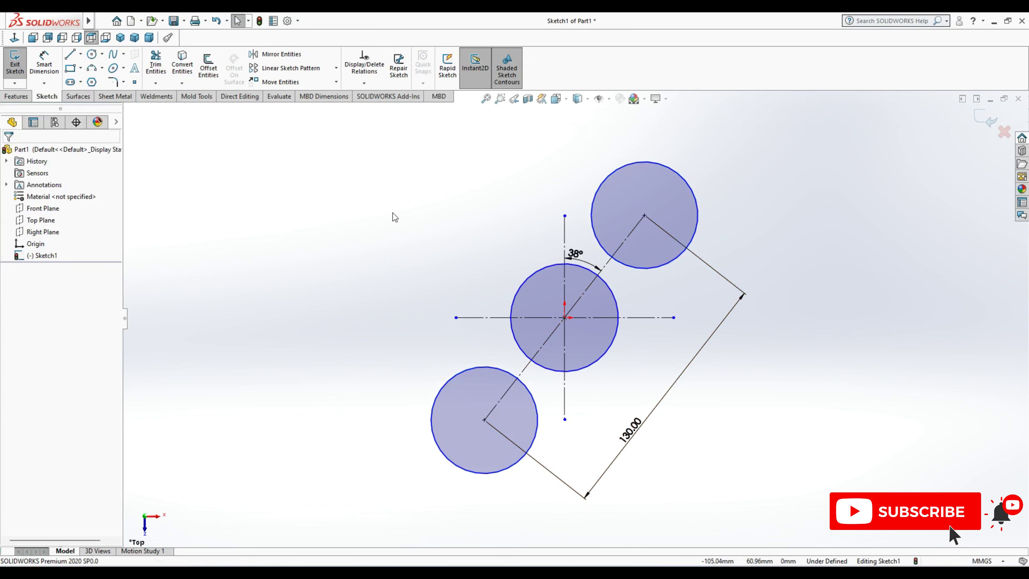
- Dimension the outer circles Ø30 and the centre circle Ø100
click(46, 60)
click(674, 249)
click(786, 224)
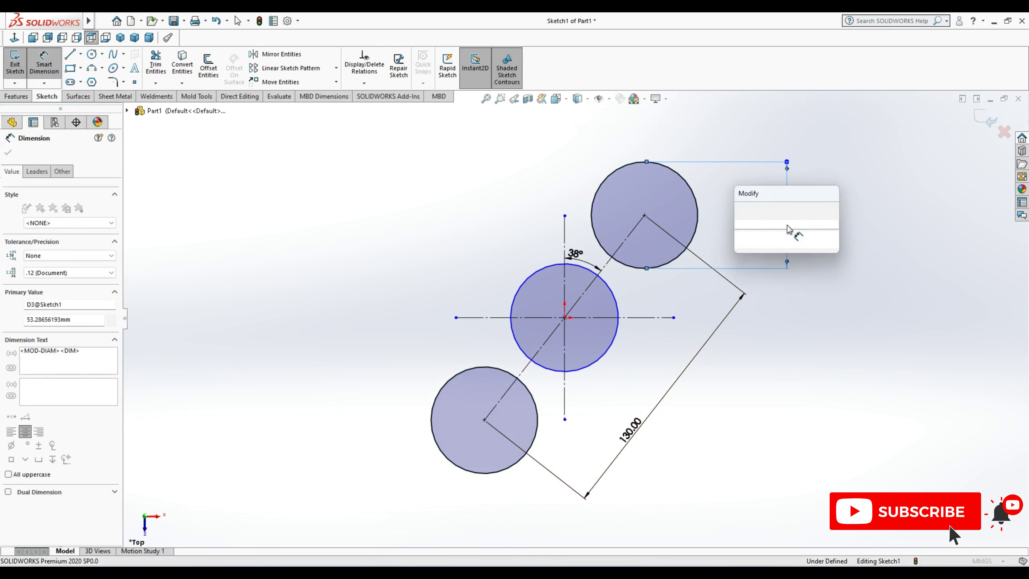
text(30)
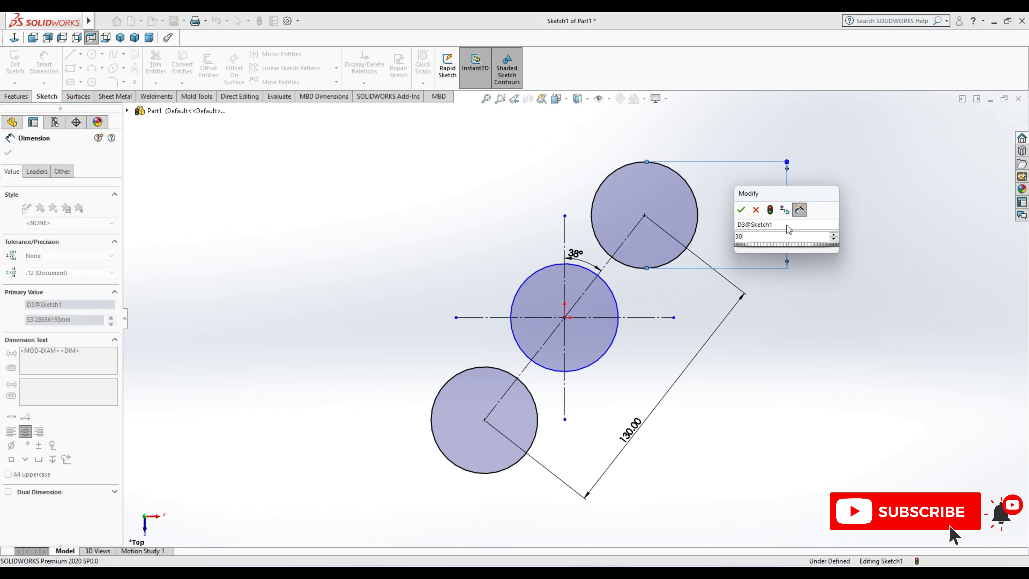
key(Return)
click(600, 372)
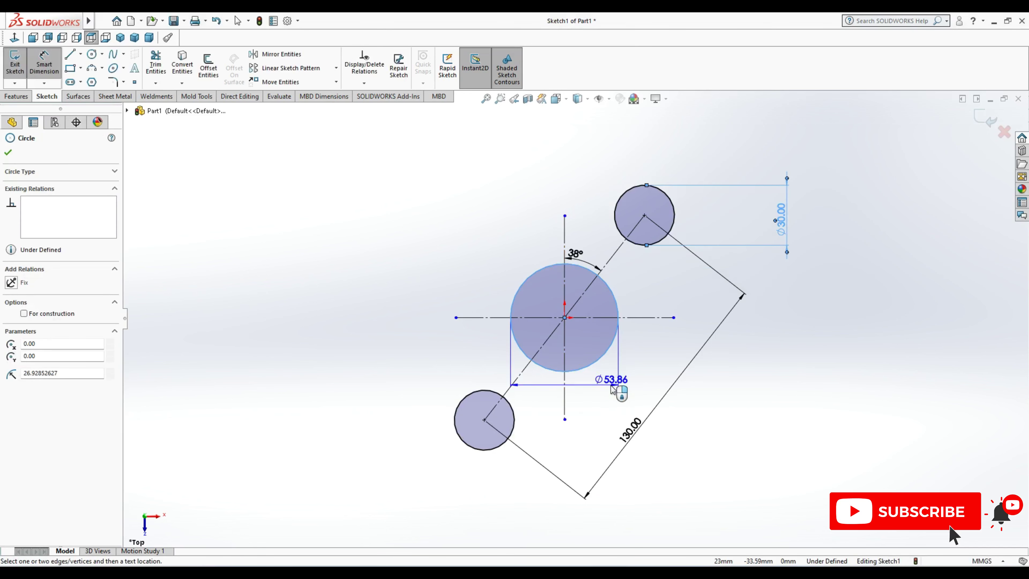
text(100)
key(Return)
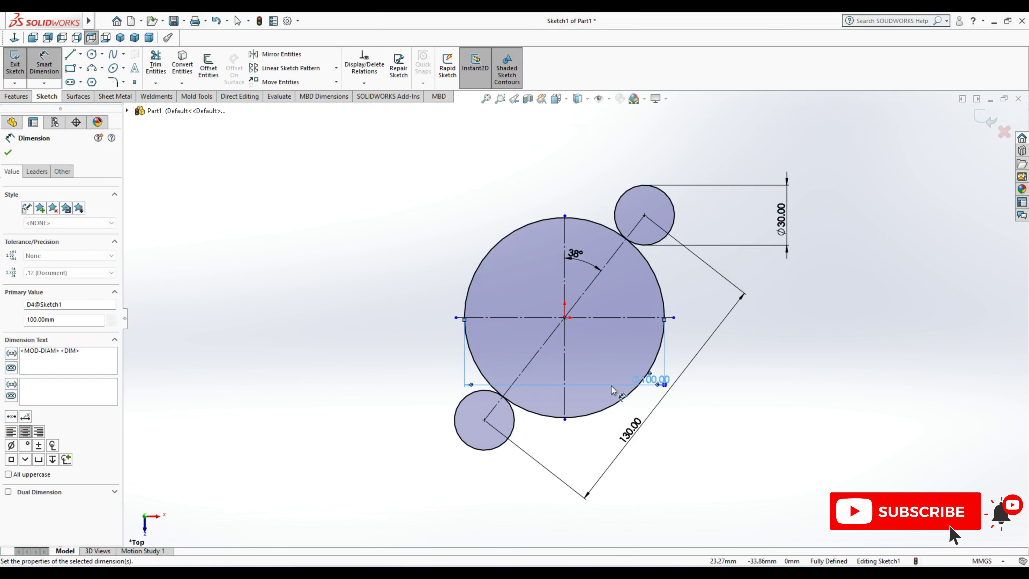
- Draw two tangent lines joining the big circle to each small circle
click(68, 55)
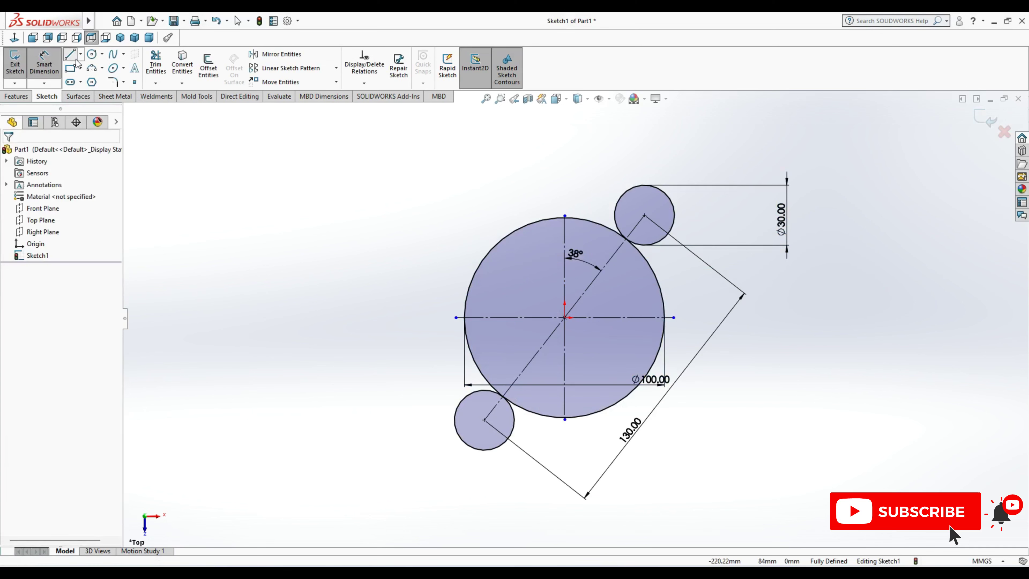
click(494, 447)
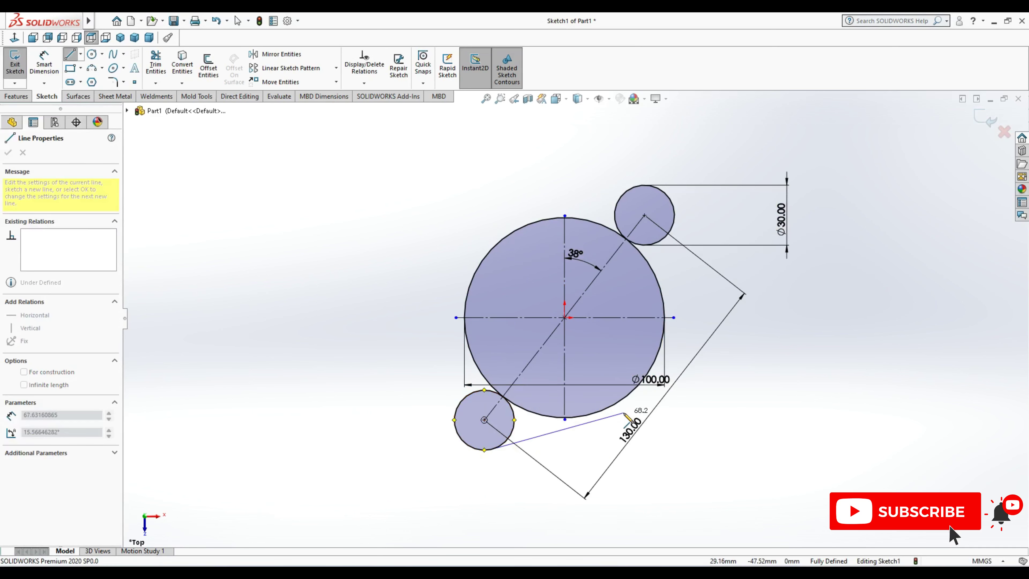
click(597, 412)
key(Escape)
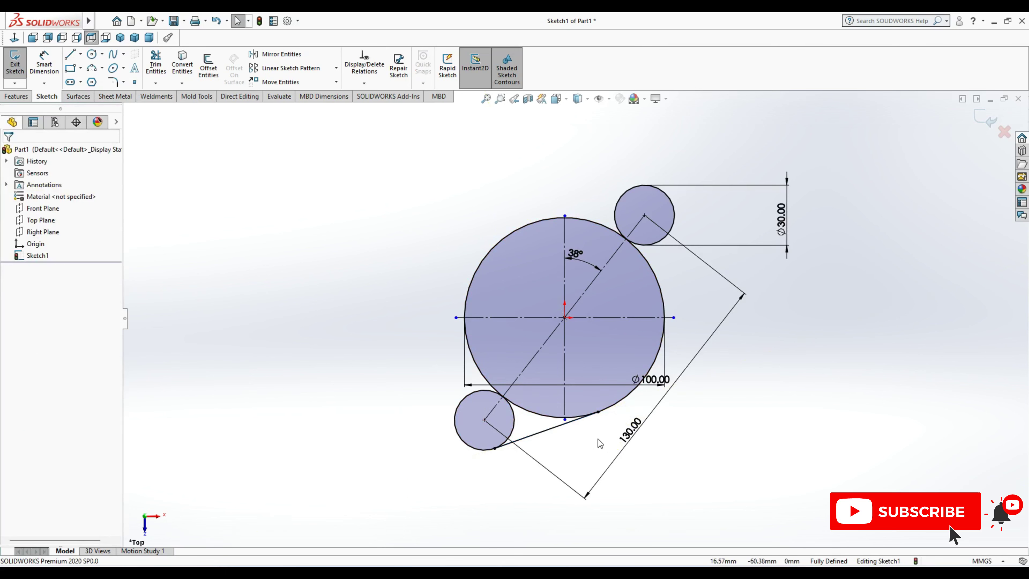
click(69, 54)
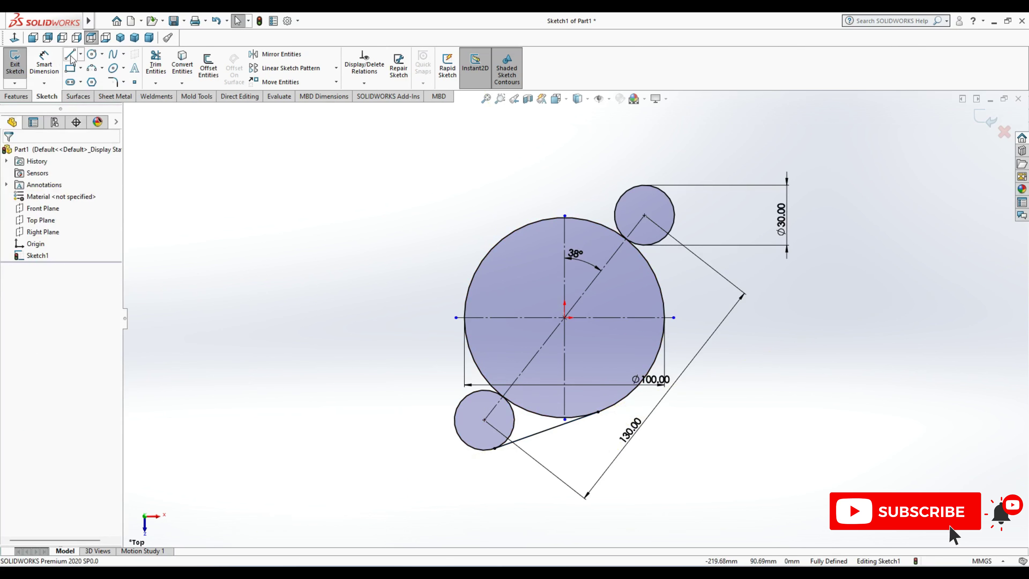
click(664, 311)
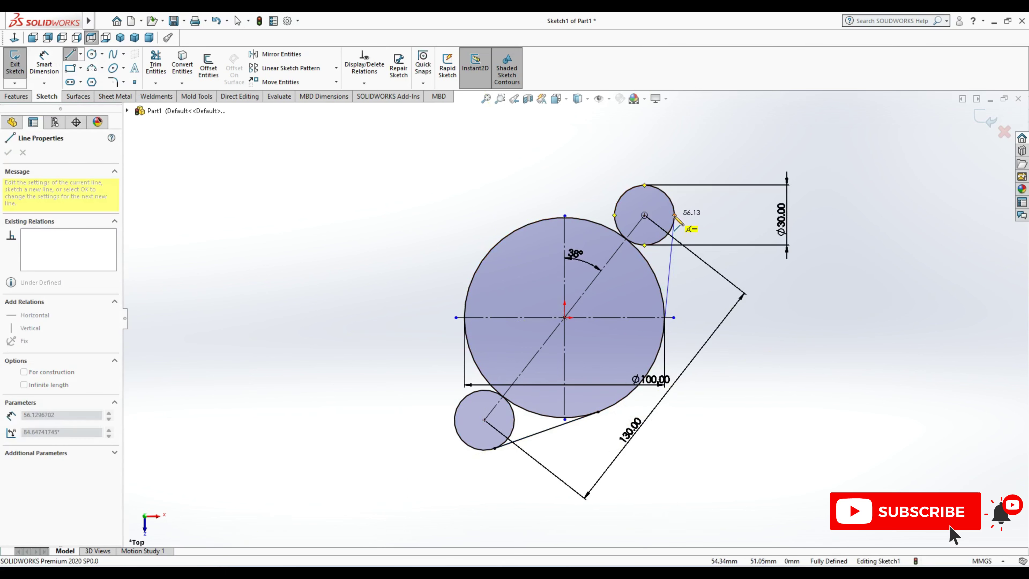
click(676, 219)
key(Escape)
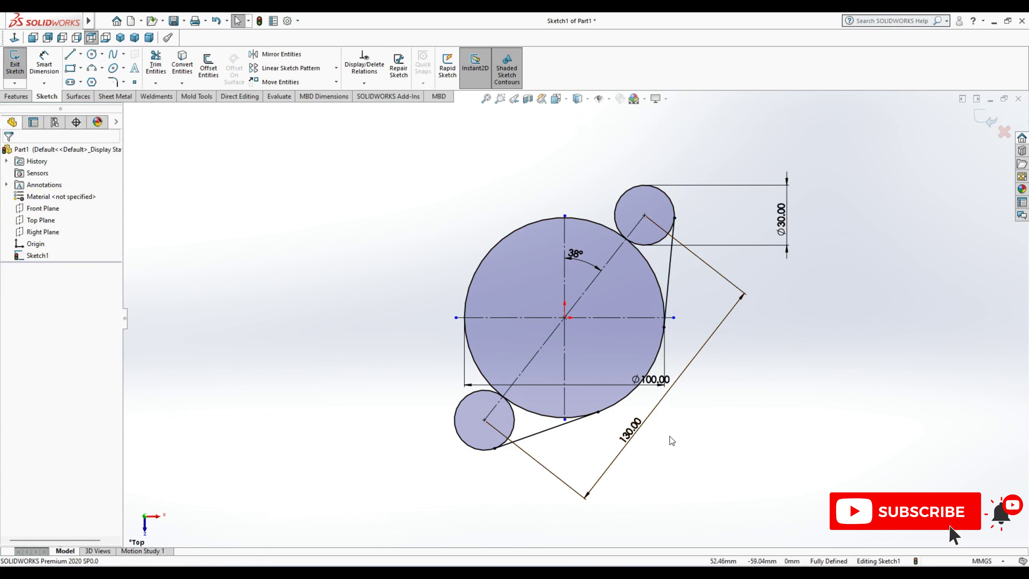
- Mirror both tangent lines about the diagonal centreline
click(280, 54)
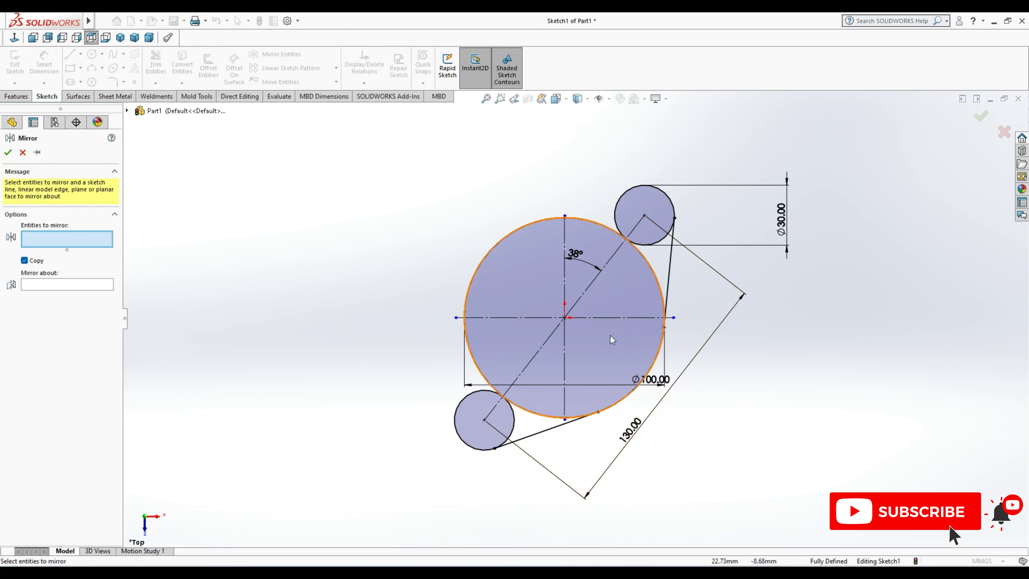
click(670, 298)
click(536, 434)
click(54, 294)
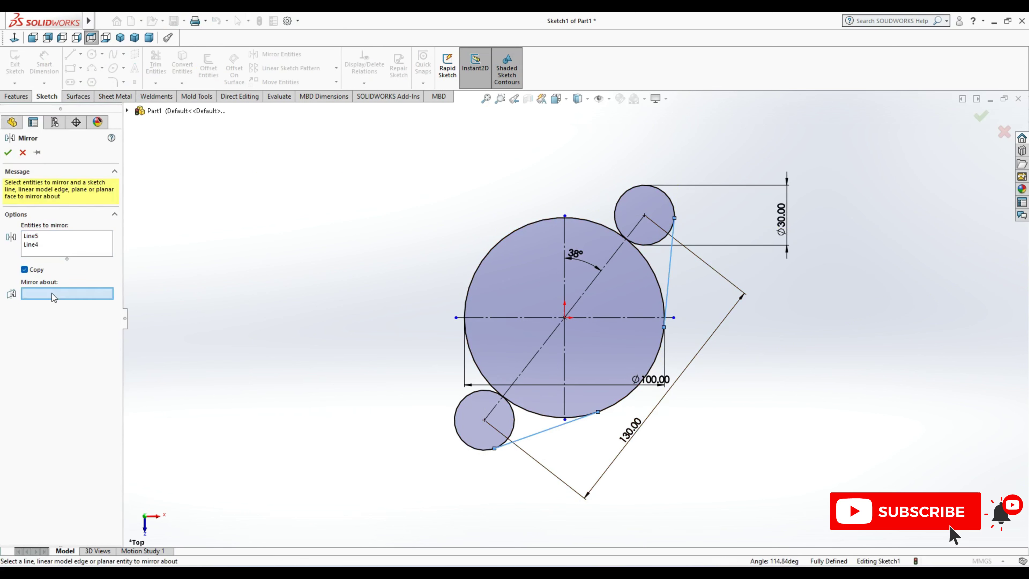
click(538, 353)
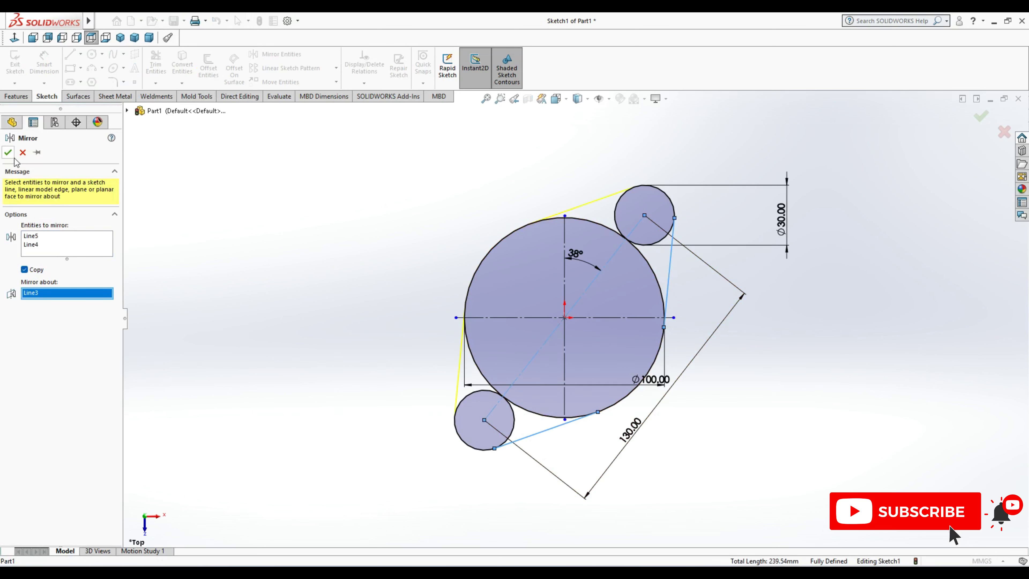
click(8, 153)
click(156, 65)
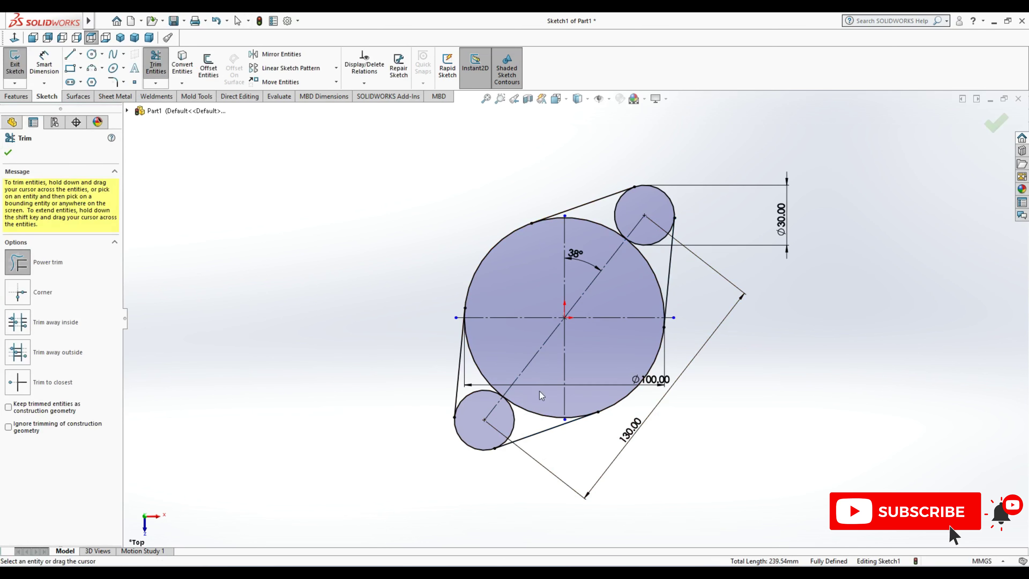
- Power-trim the big circle's inner arcs and stray segments into one rounded flange outline
mouse_move(540, 395)
mouse_down()
mouse_move(510, 413)
mouse_move(483, 394)
mouse_up()
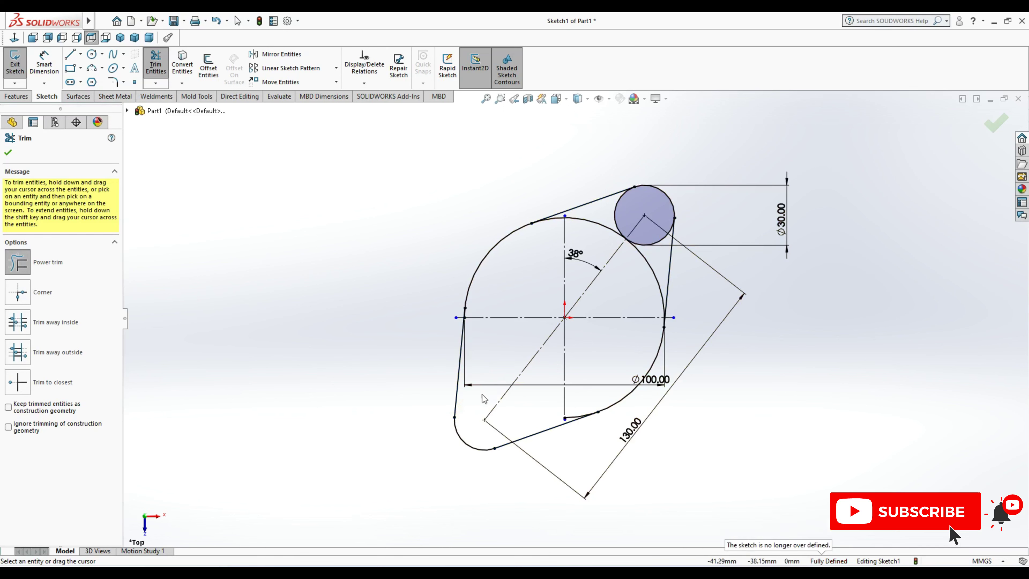
drag(635, 295, 652, 245)
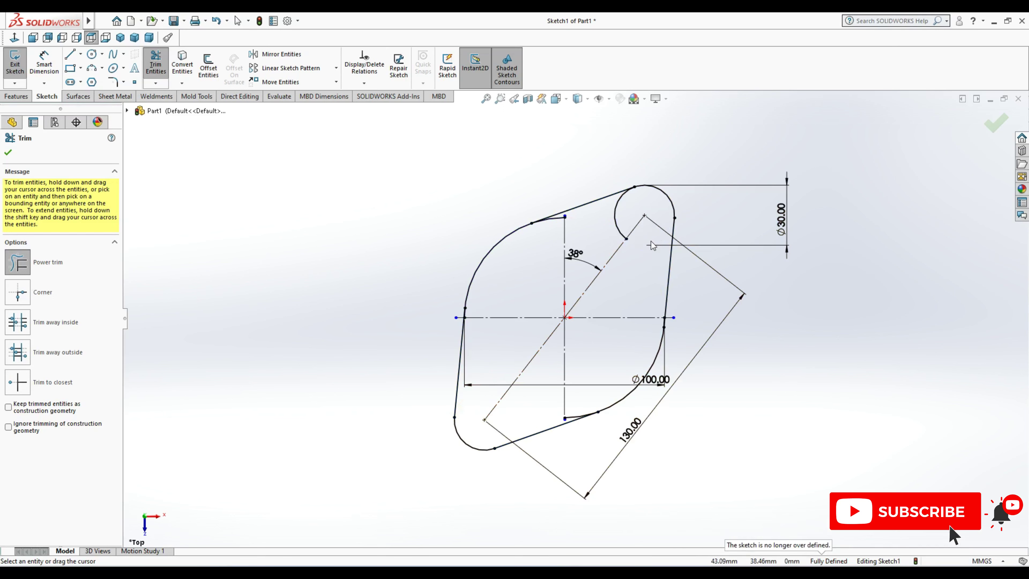
drag(554, 231, 555, 218)
scroll(656, 323, down, 2)
scroll(625, 312, down, 3)
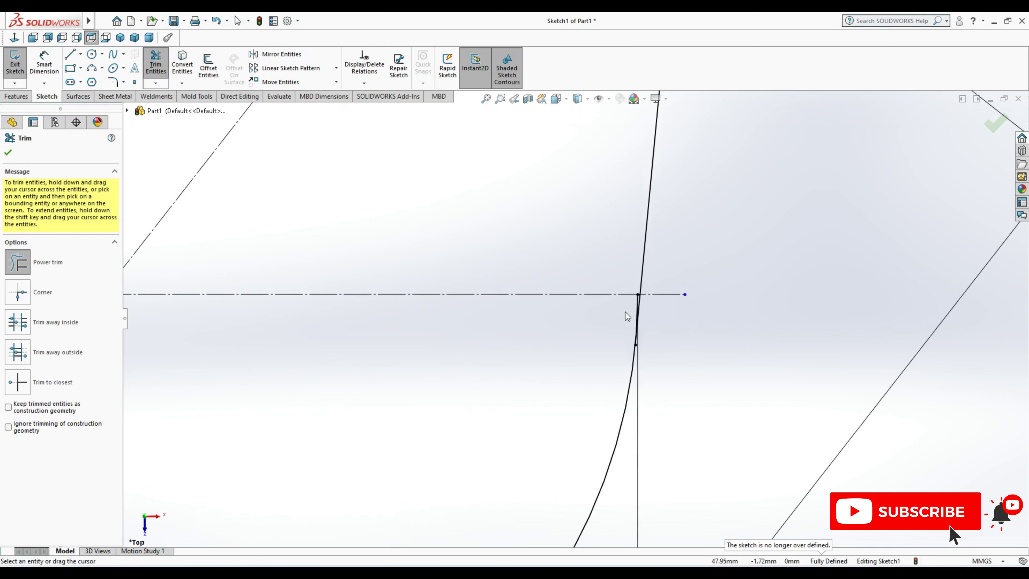
scroll(625, 291, down, 1)
scroll(622, 294, down, 1)
drag(575, 302, 585, 282)
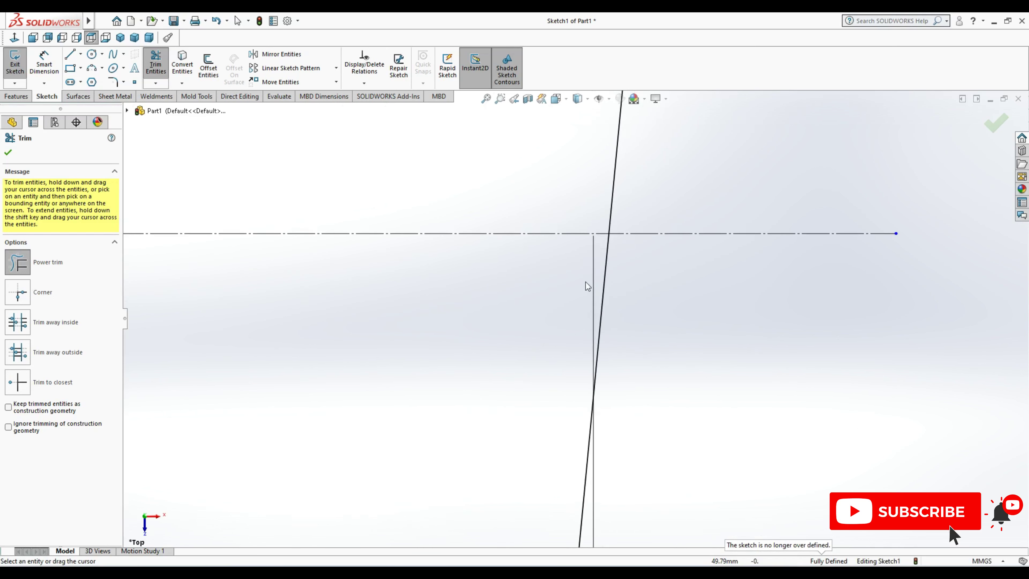
scroll(534, 404, down, 2)
scroll(550, 418, up, 2)
scroll(546, 422, up, 3)
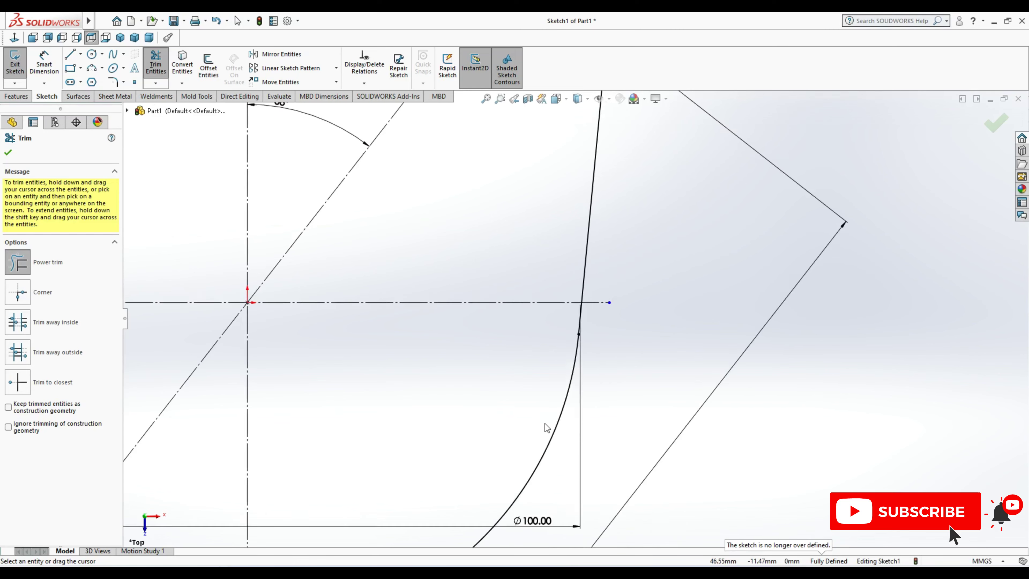
scroll(535, 406, up, 3)
scroll(508, 366, up, 1)
scroll(553, 331, down, 1)
key(Escape)
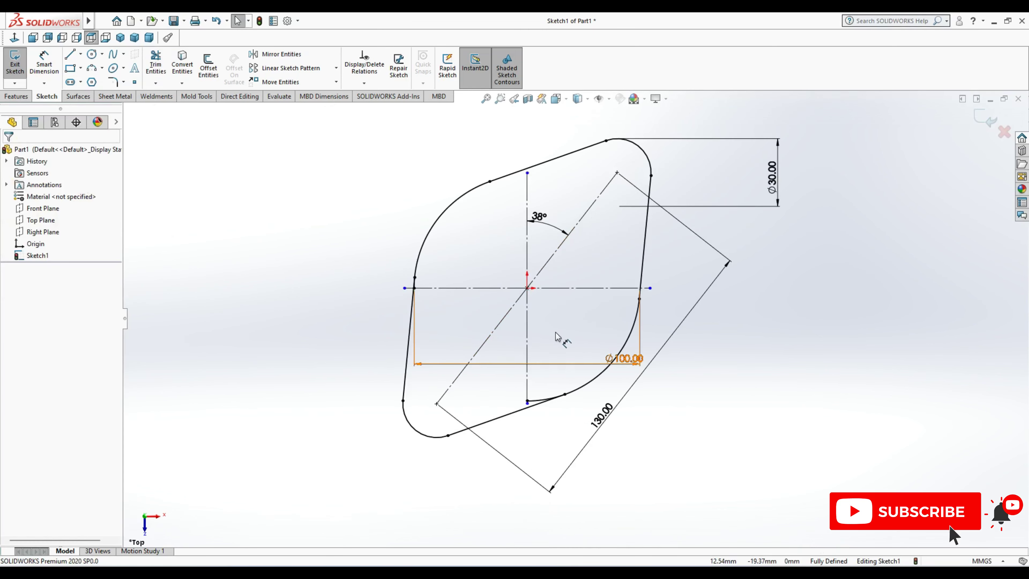
- Draw two equal bolt-hole circles at the flange ends and a central circle at the origin
click(92, 54)
scroll(574, 319, up, 2)
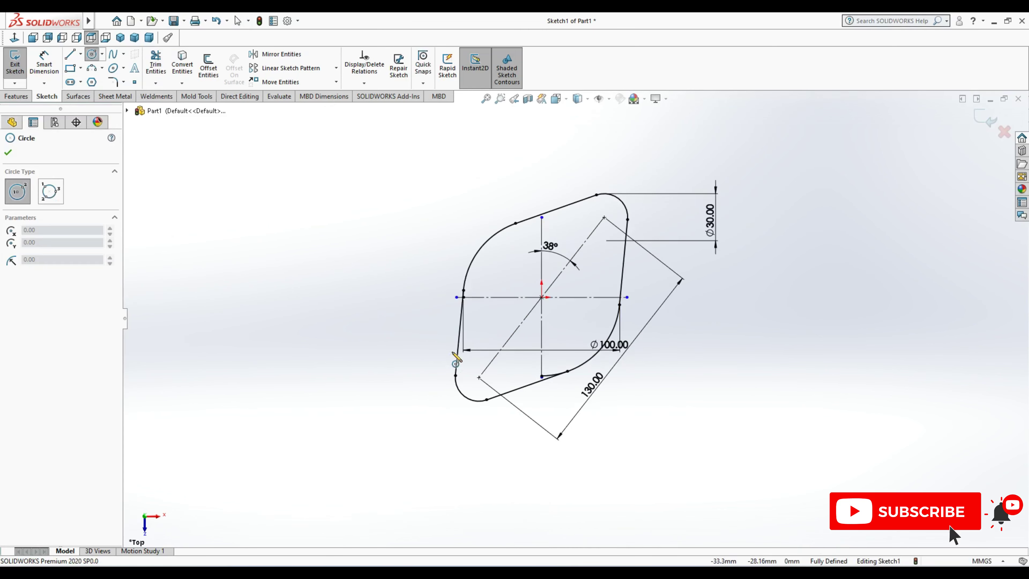
click(479, 377)
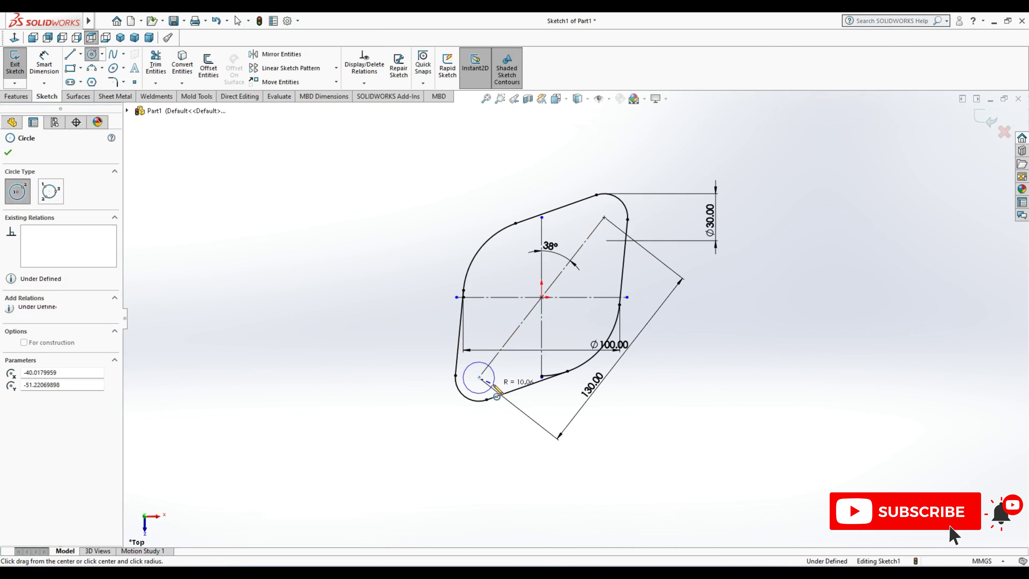
click(604, 217)
click(601, 241)
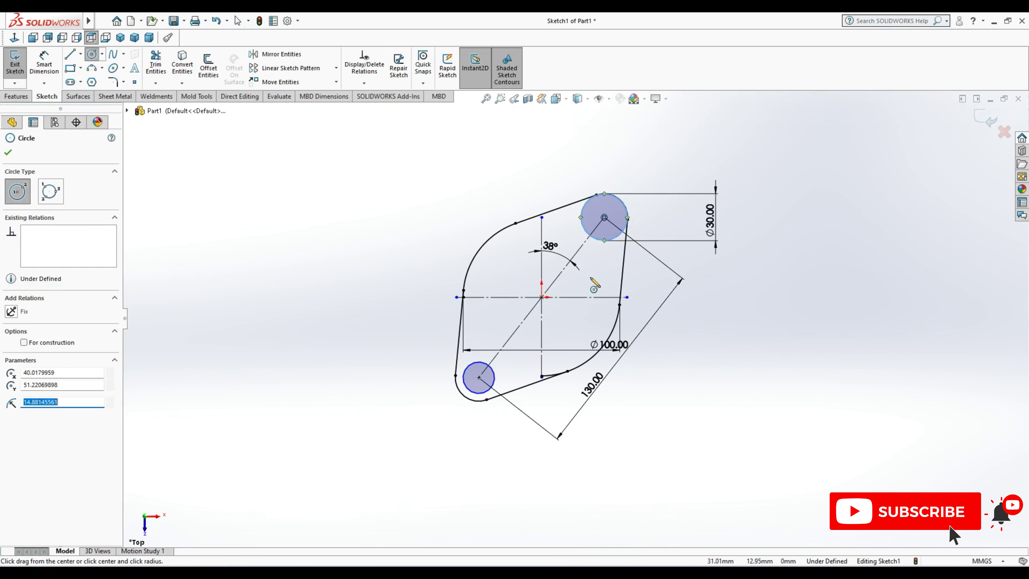
click(541, 298)
click(573, 297)
key(Escape)
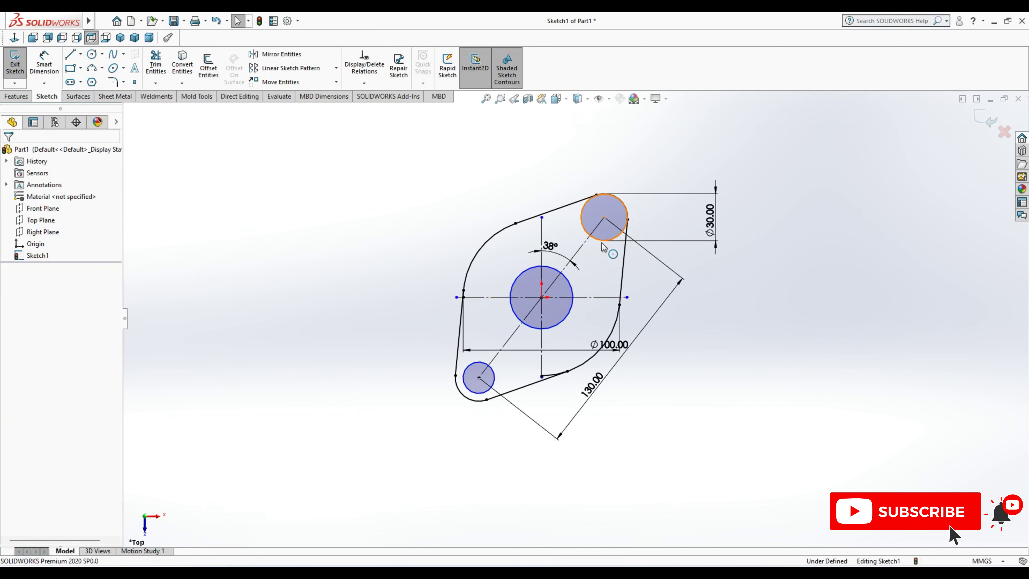
click(604, 240)
ctrl+click(494, 374)
click(583, 330)
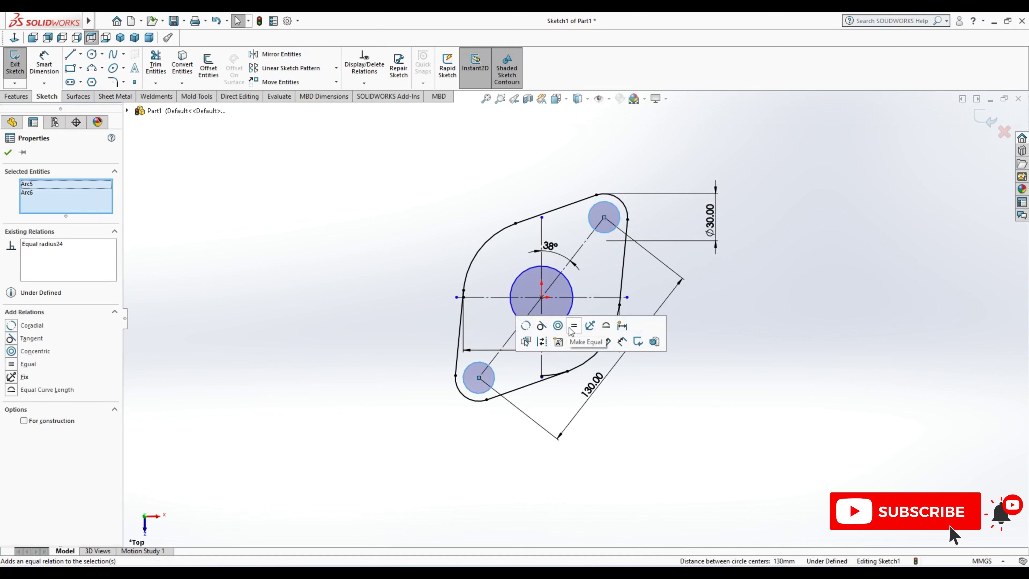
- Dimension the bolt holes Ø16 and the central opening Ø68
click(44, 62)
click(498, 383)
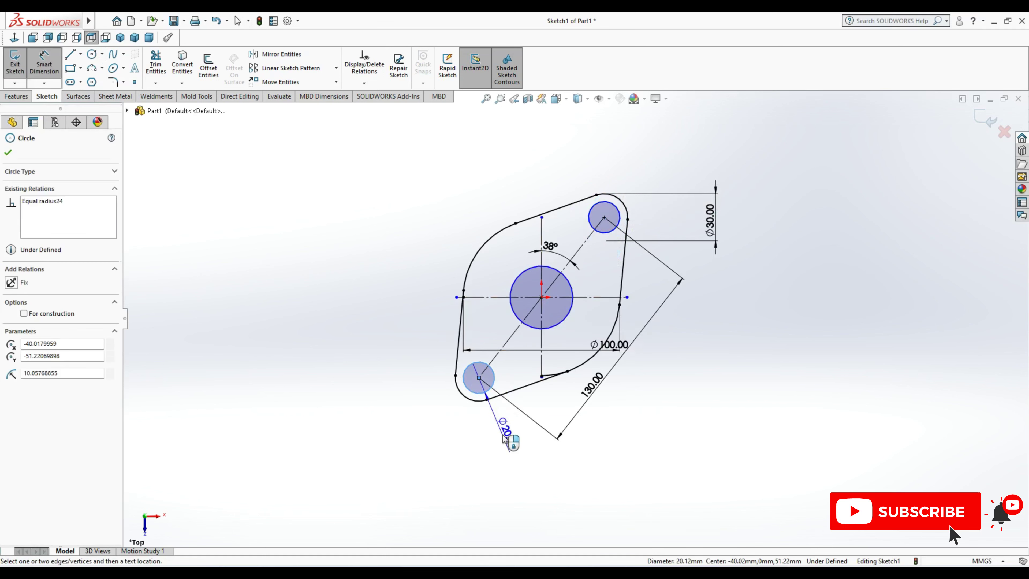
click(505, 425)
text(19)
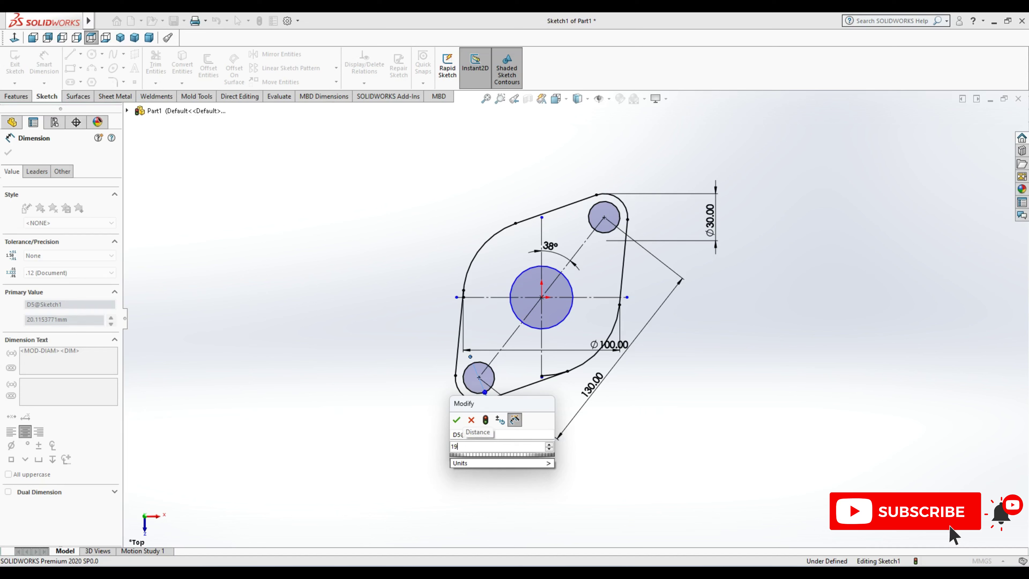
key(BackSpace)
text(6)
key(Return)
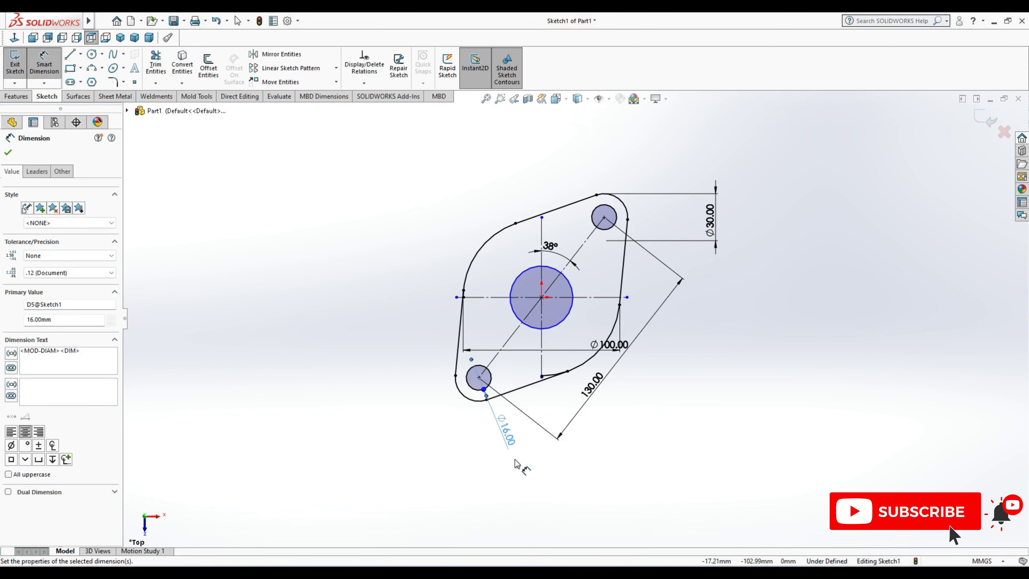
click(571, 320)
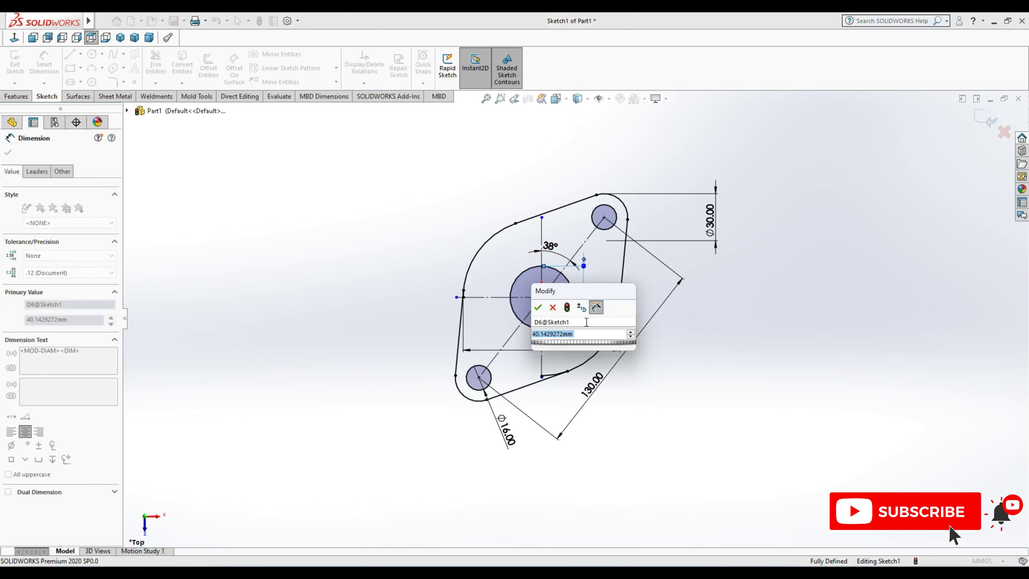
text(68)
key(Return)
click(327, 304)
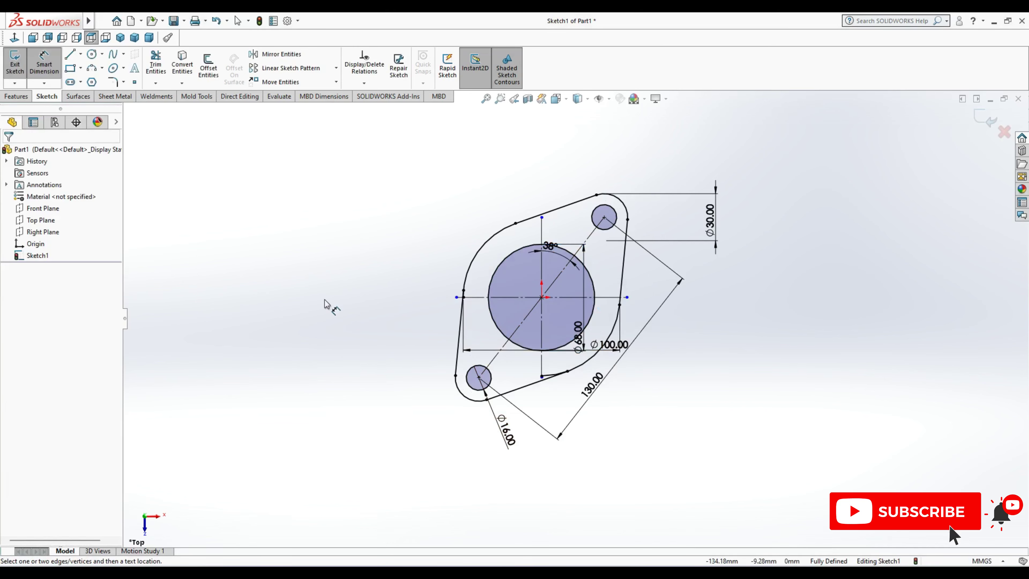
- Extrude the flange sketch 8 mm Blind, building upward, as Boss-Extrude1
click(16, 96)
click(19, 65)
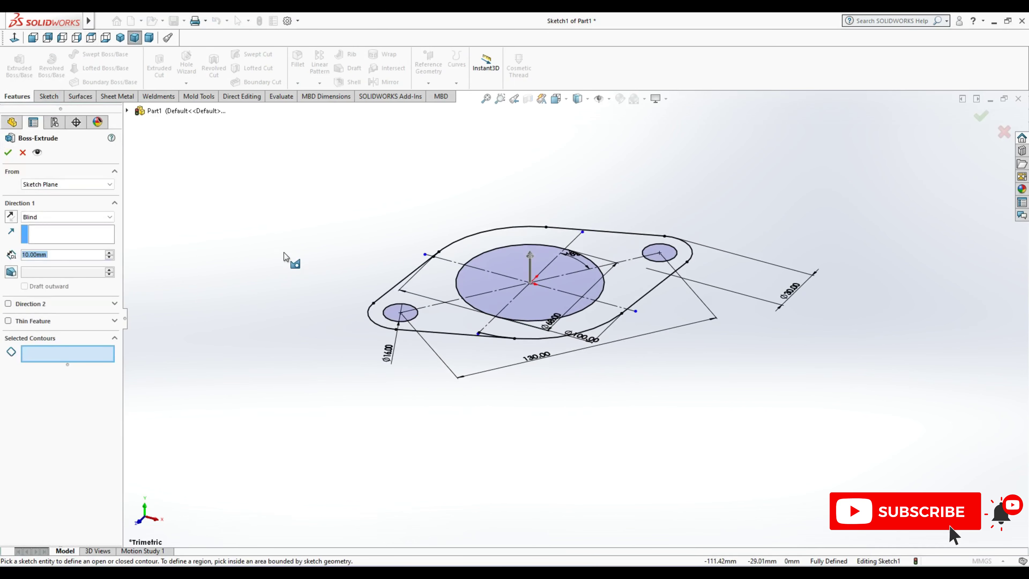
click(440, 289)
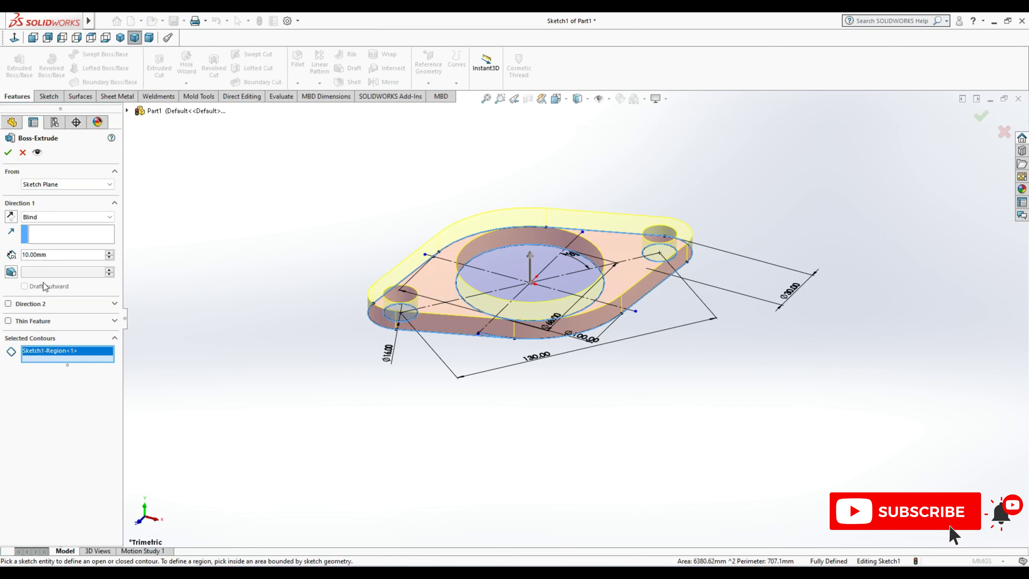
click(8, 217)
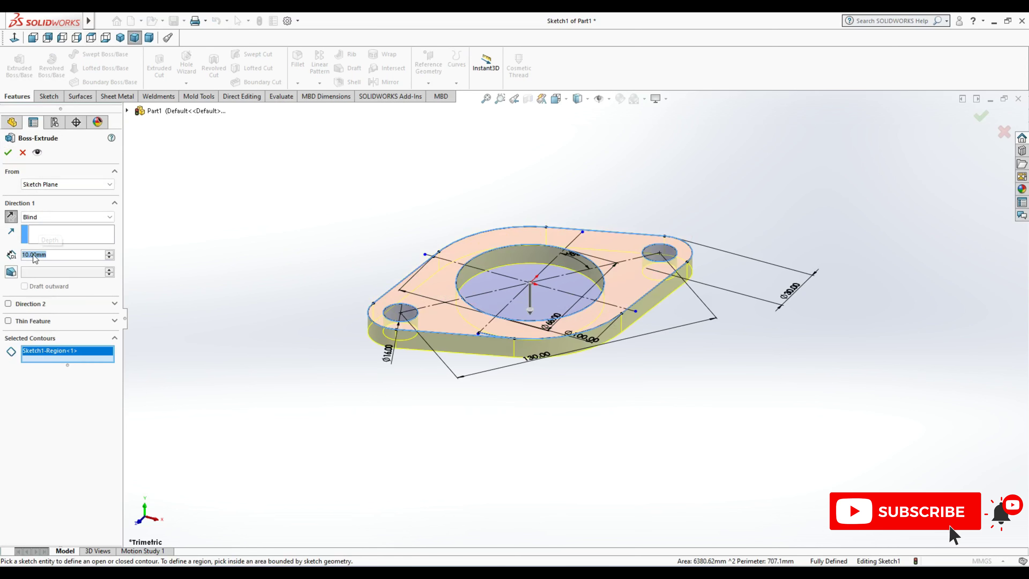
text(8)
key(Return)
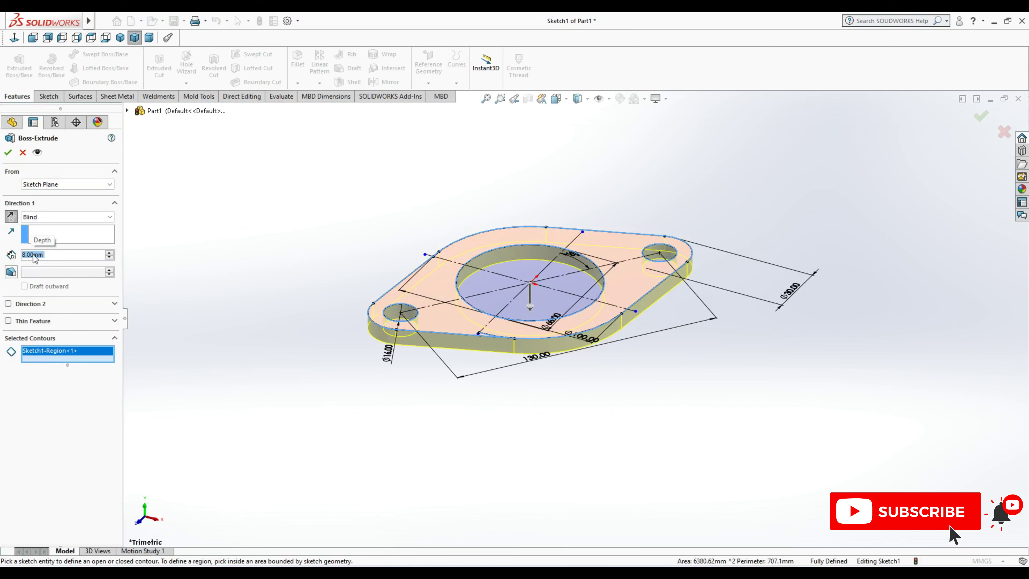
click(11, 218)
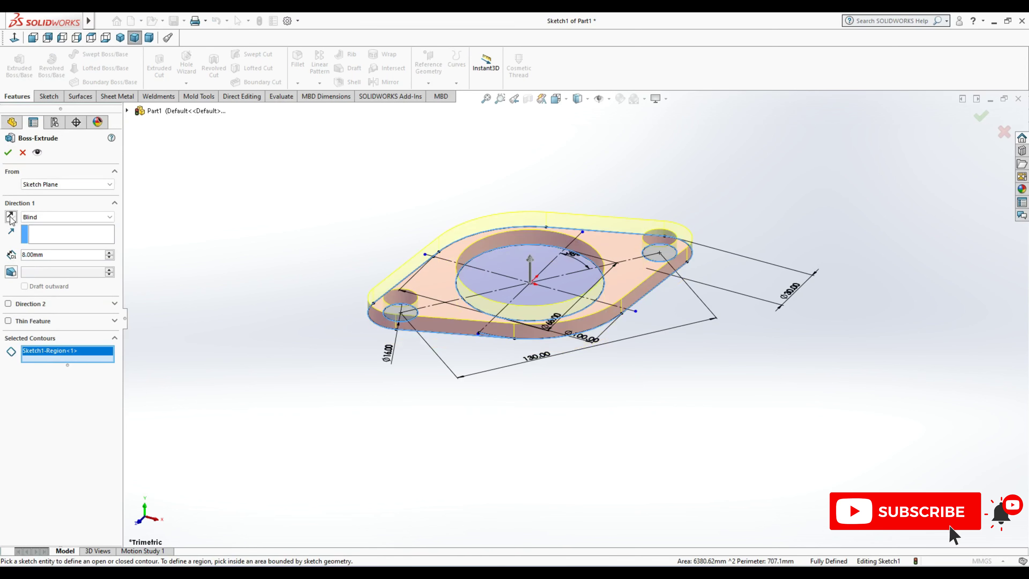
click(7, 154)
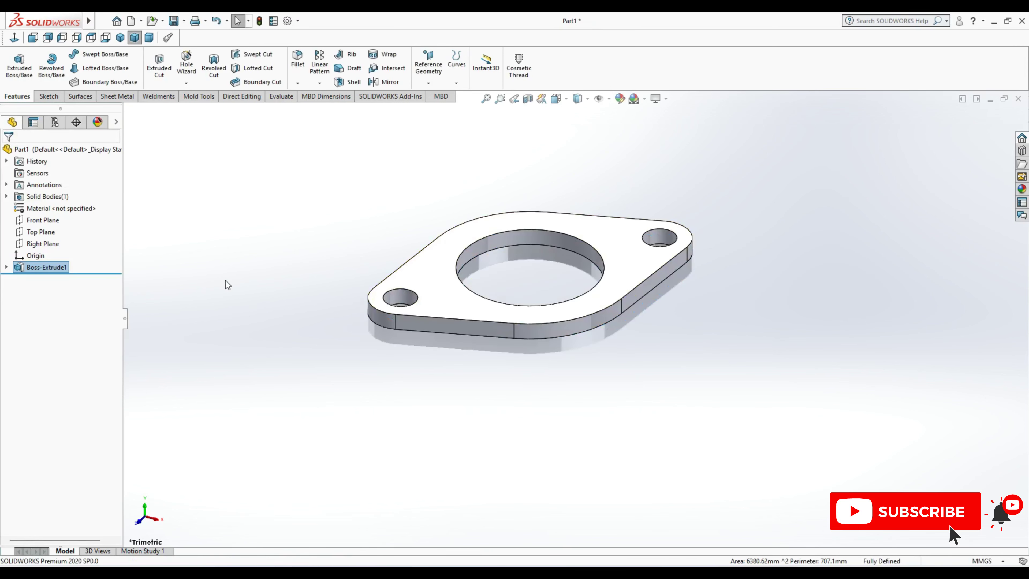
- Switch the flange to an outline display style and orbit to an angled view
click(47, 280)
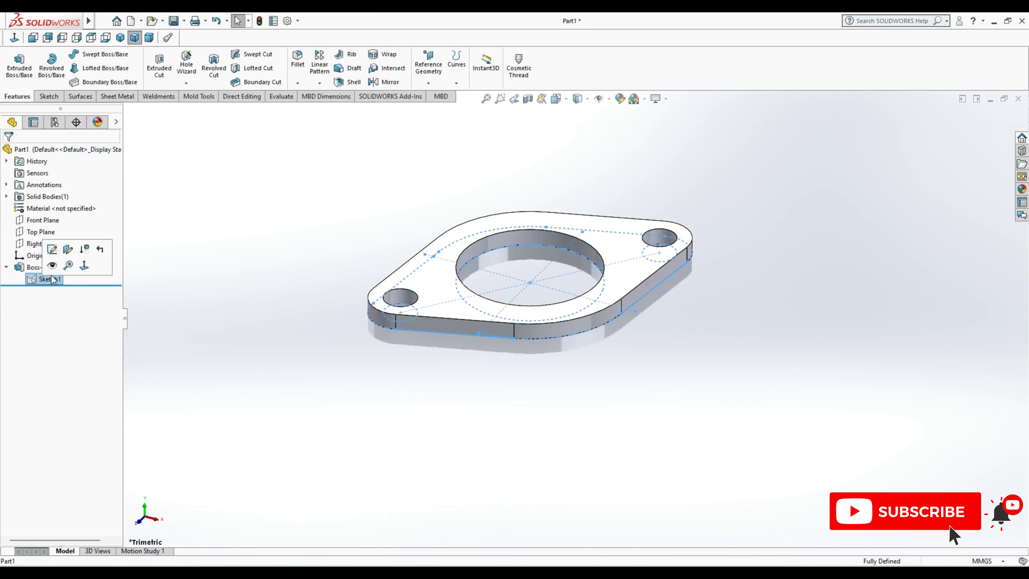
middle_drag(184, 286, 317, 349)
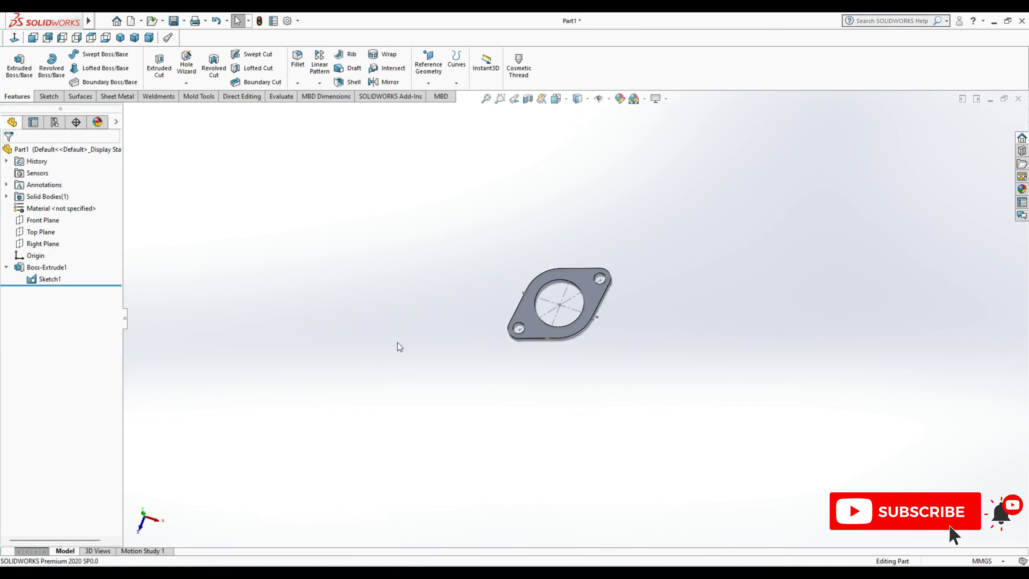
click(655, 99)
click(661, 129)
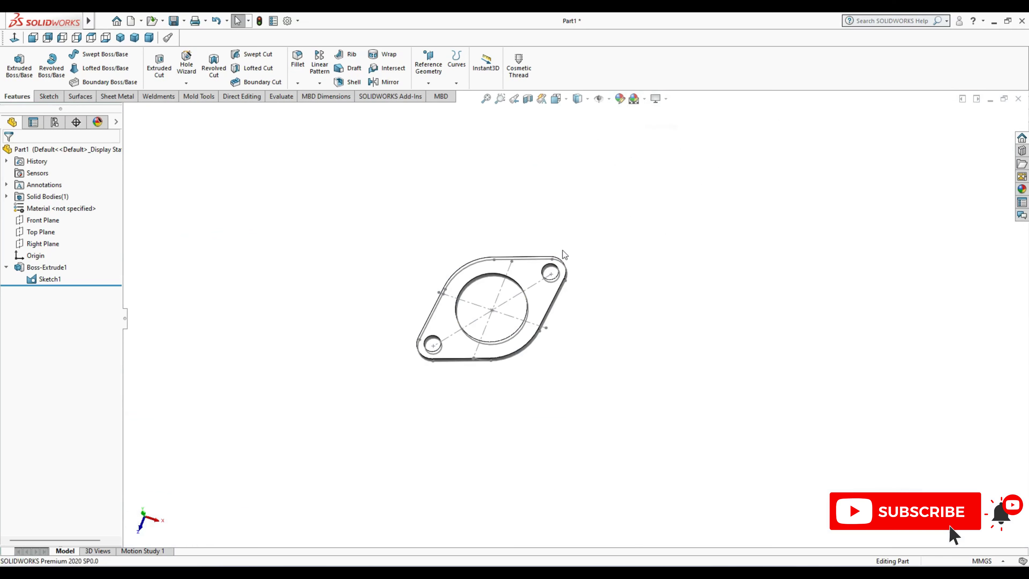
mouse_move(661, 129)
middle_down()
mouse_move(532, 153)
mouse_move(513, 227)
middle_up()
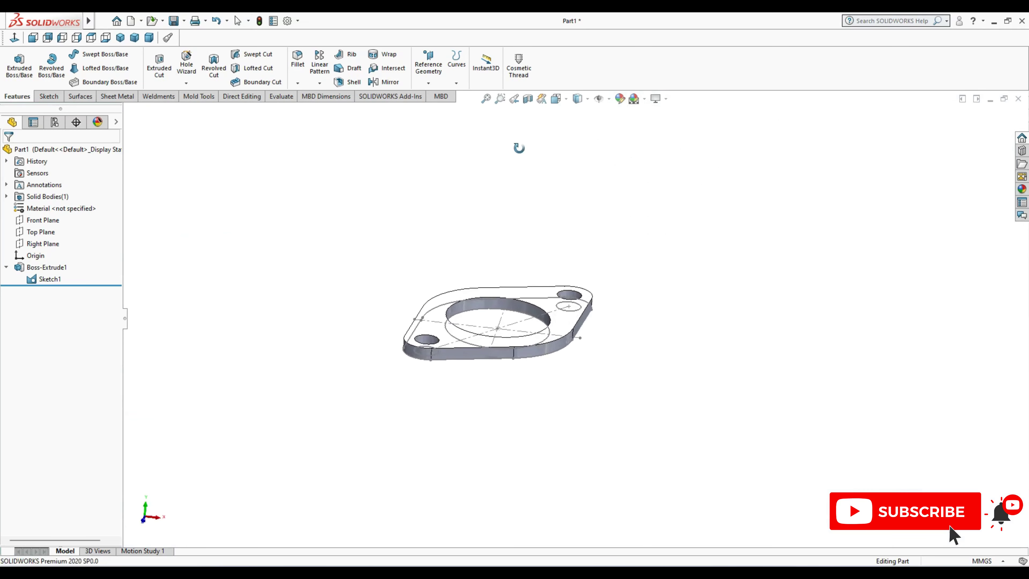
- Linear-pattern the Boss-Extrude1 body along Line2@Sketch1: 4 instances, 120 mm apart, reversed
click(320, 83)
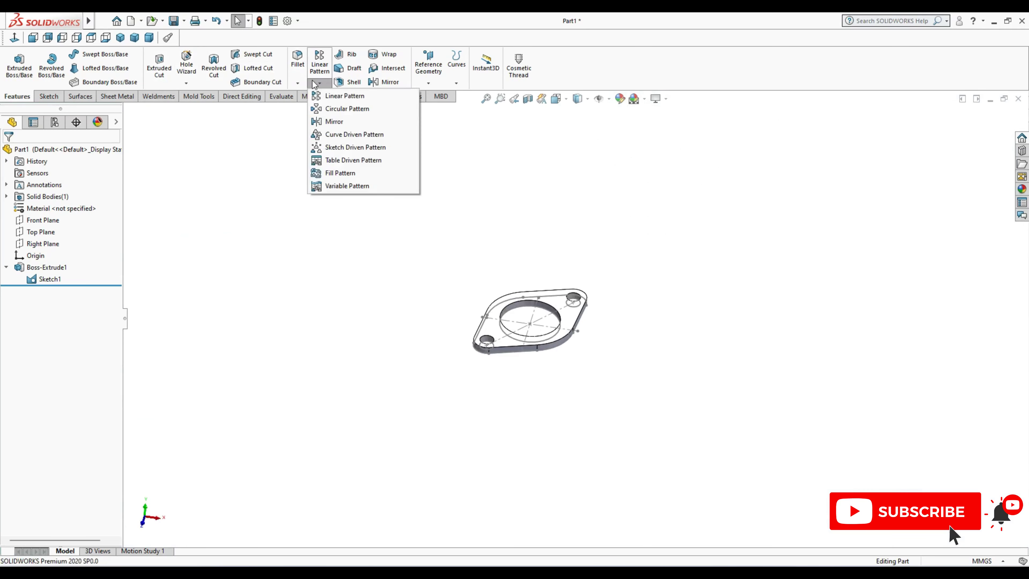
click(324, 97)
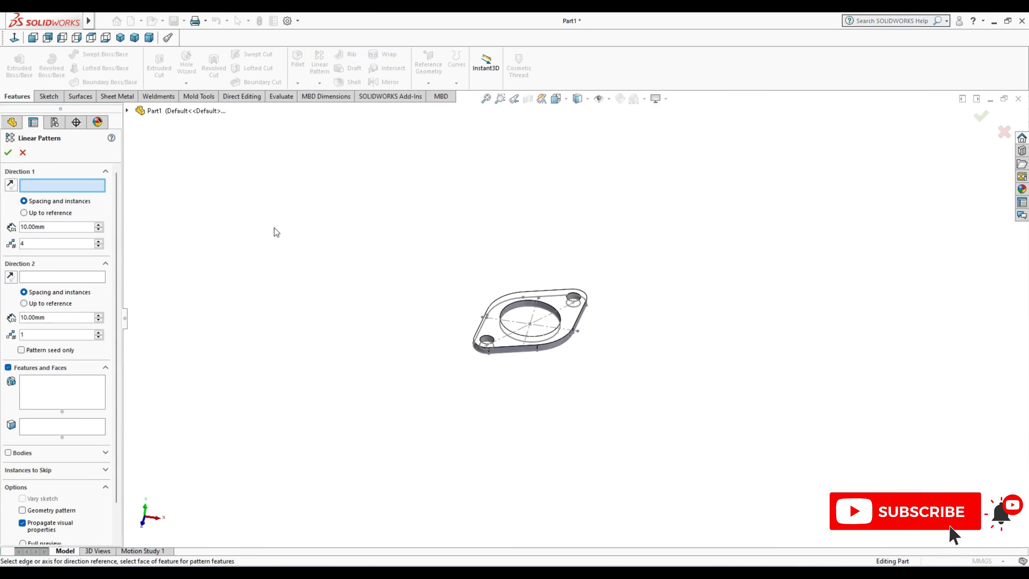
click(8, 453)
click(489, 339)
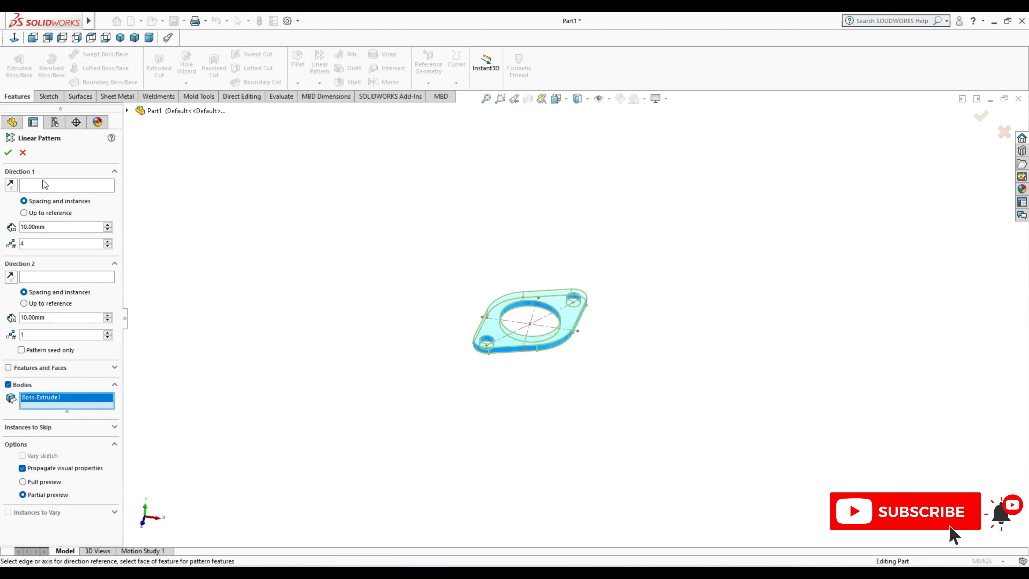
click(49, 186)
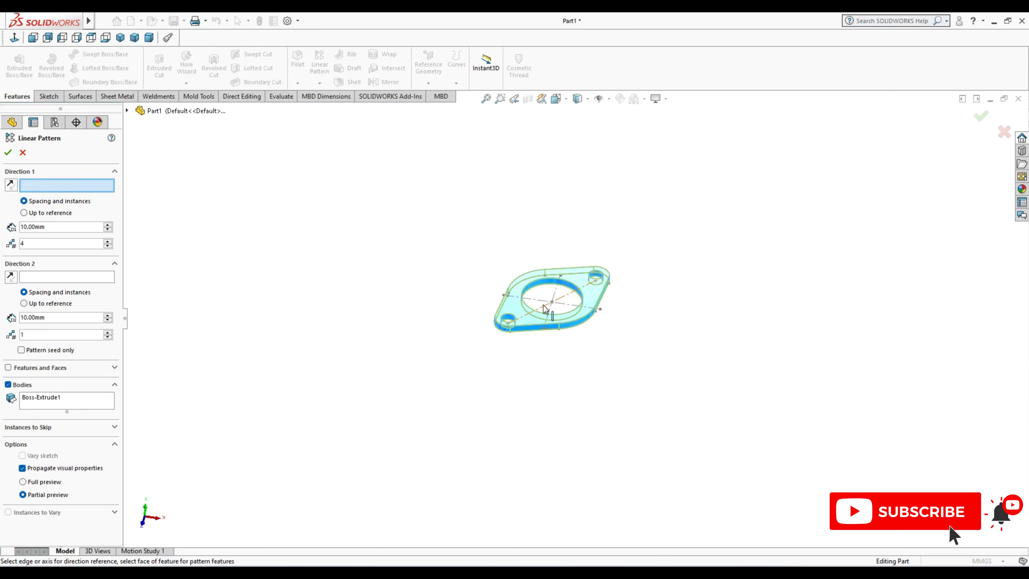
click(544, 309)
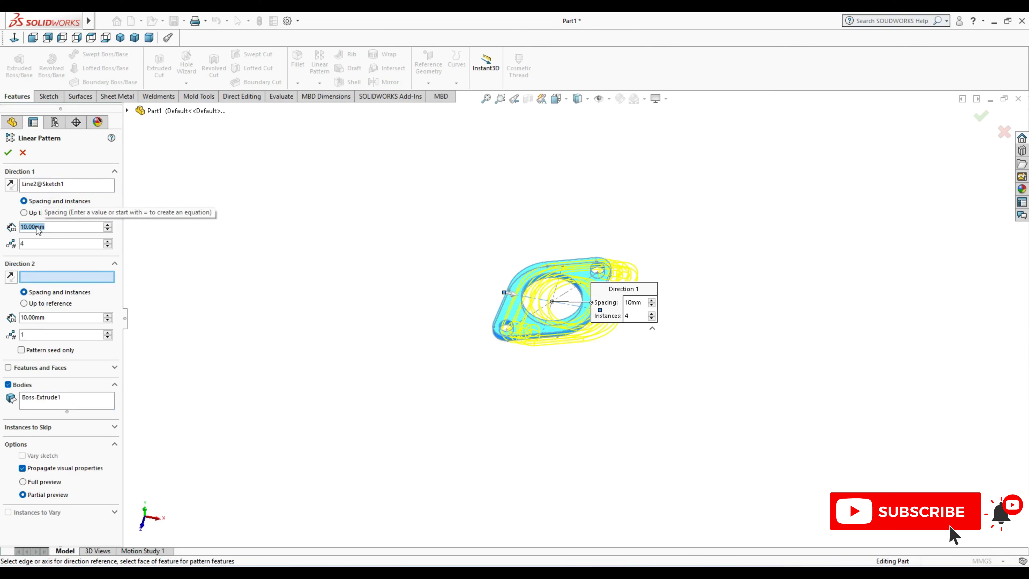
text(120)
key(Return)
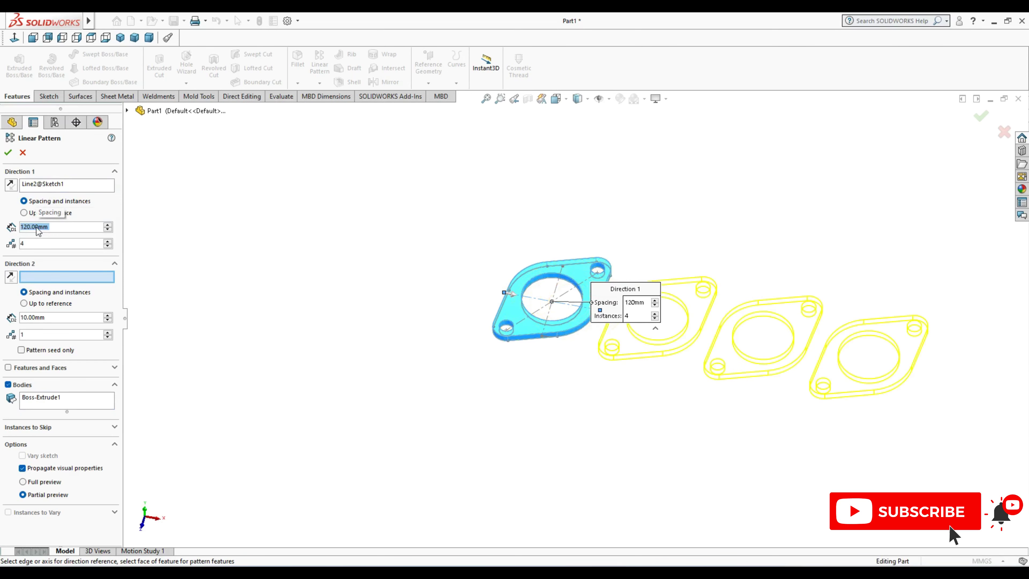
click(13, 188)
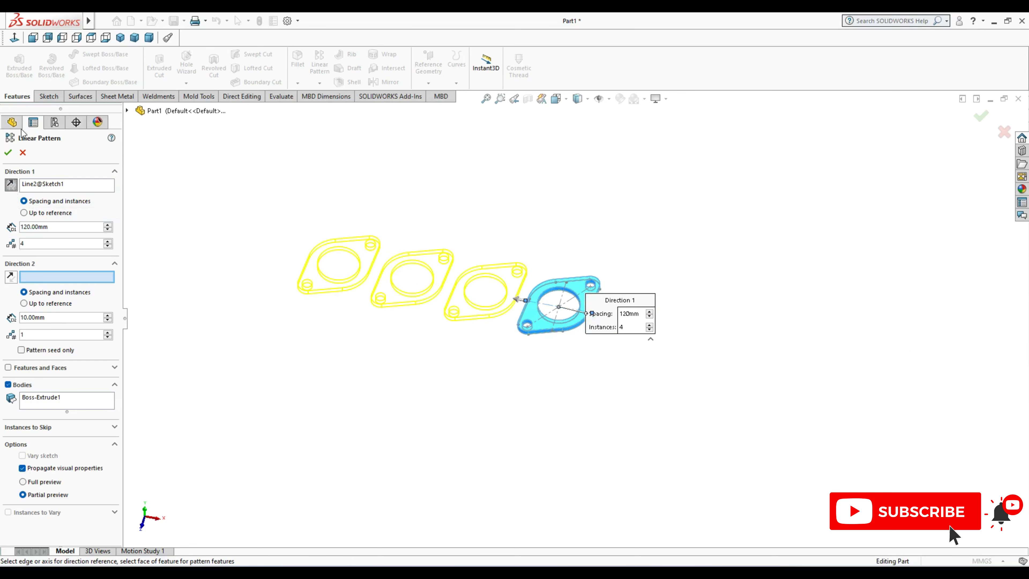
click(8, 153)
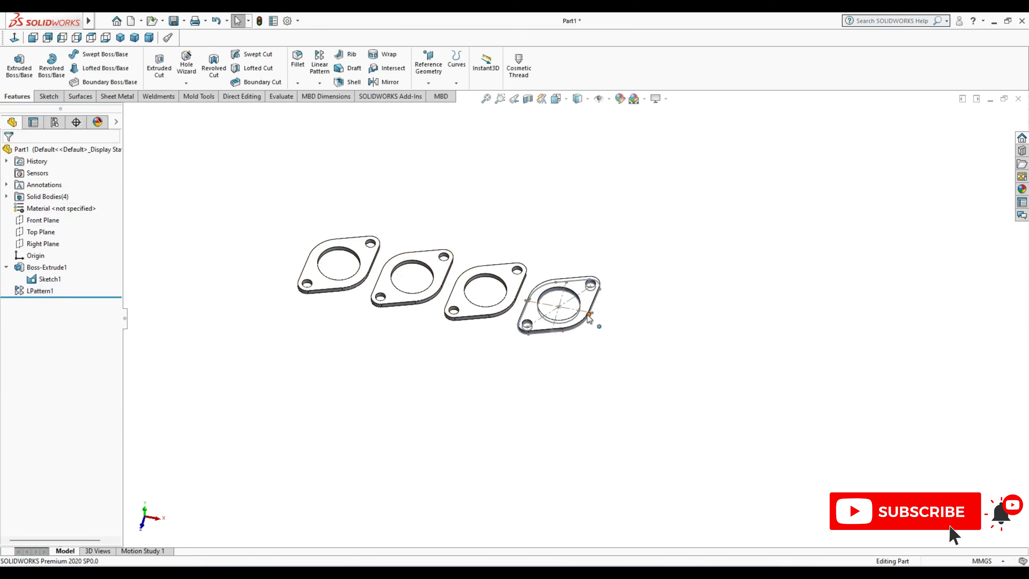
click(572, 314)
- Create Plane1 offset 175 mm from the Front Plane, flipped to the flanges' far side
click(625, 334)
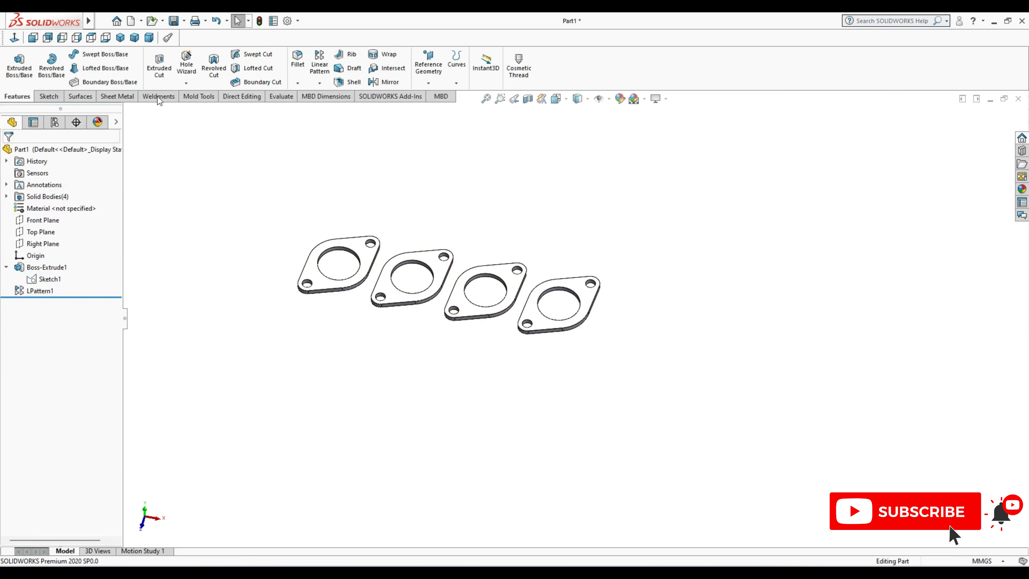
click(120, 38)
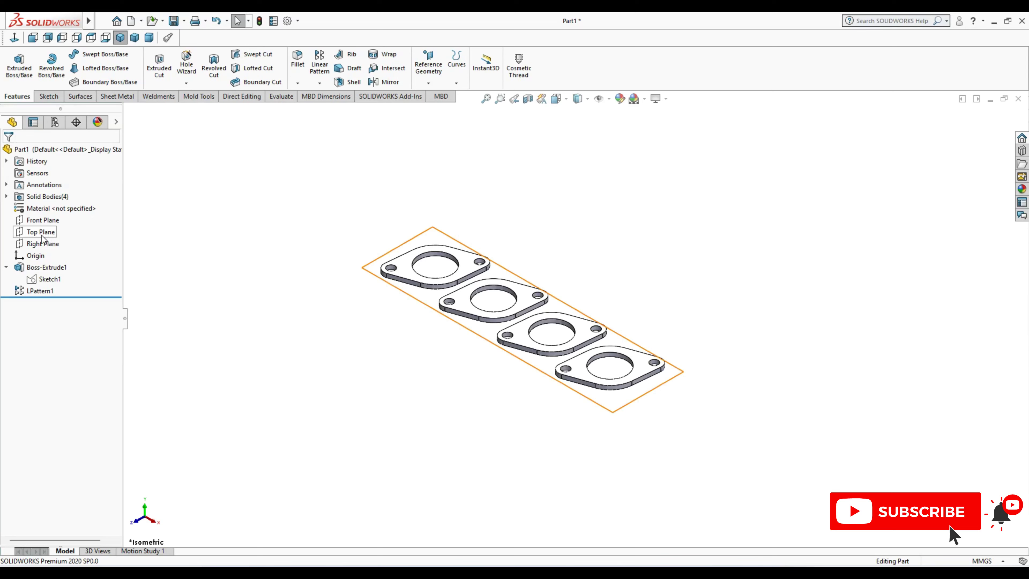
click(47, 220)
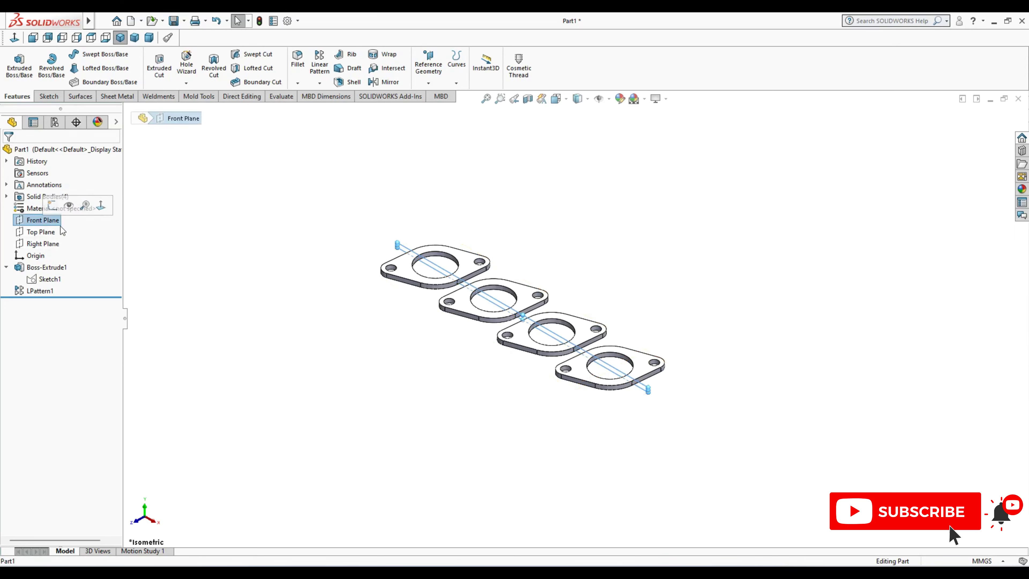
click(429, 83)
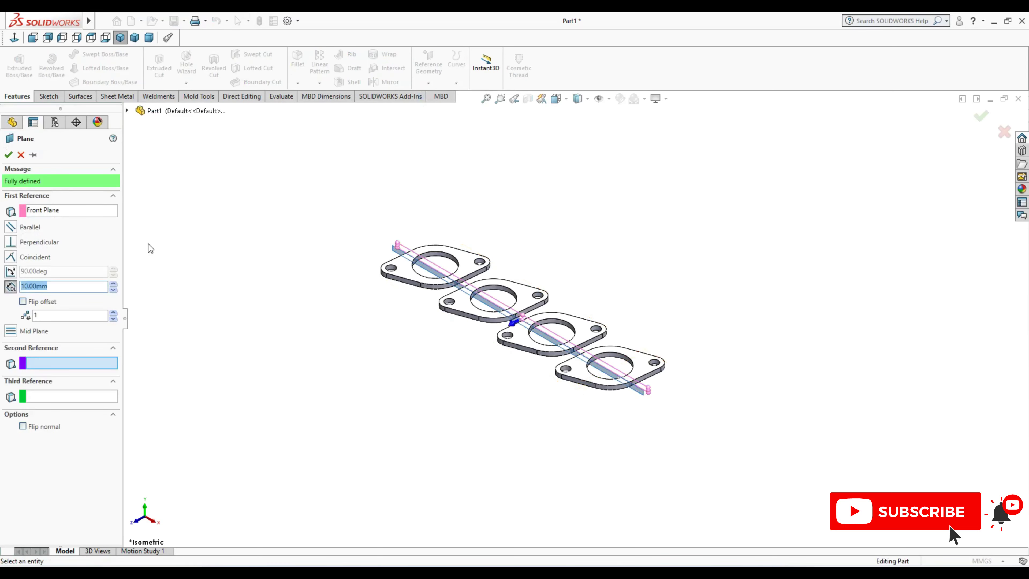
text(175)
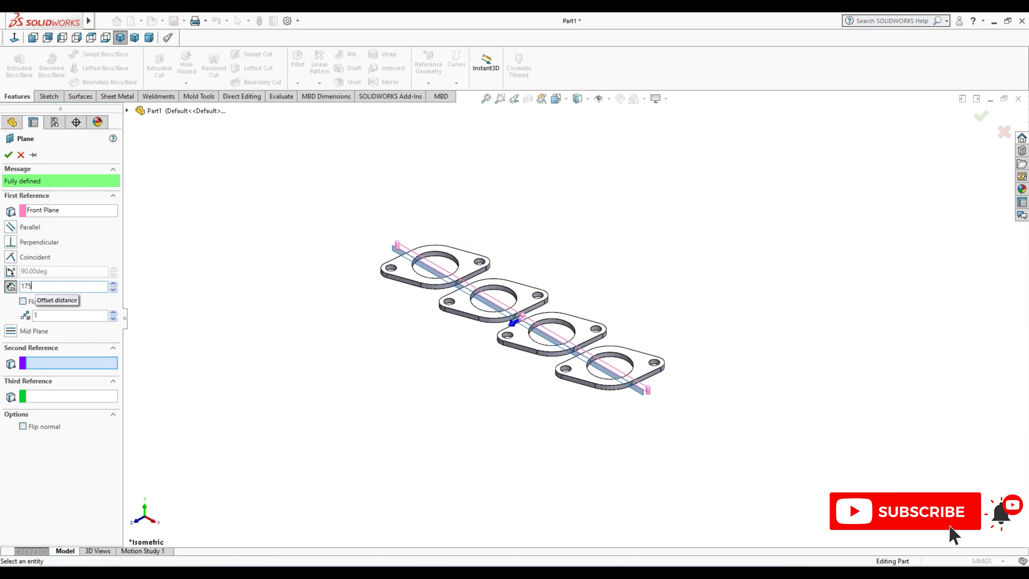
key(Return)
click(23, 301)
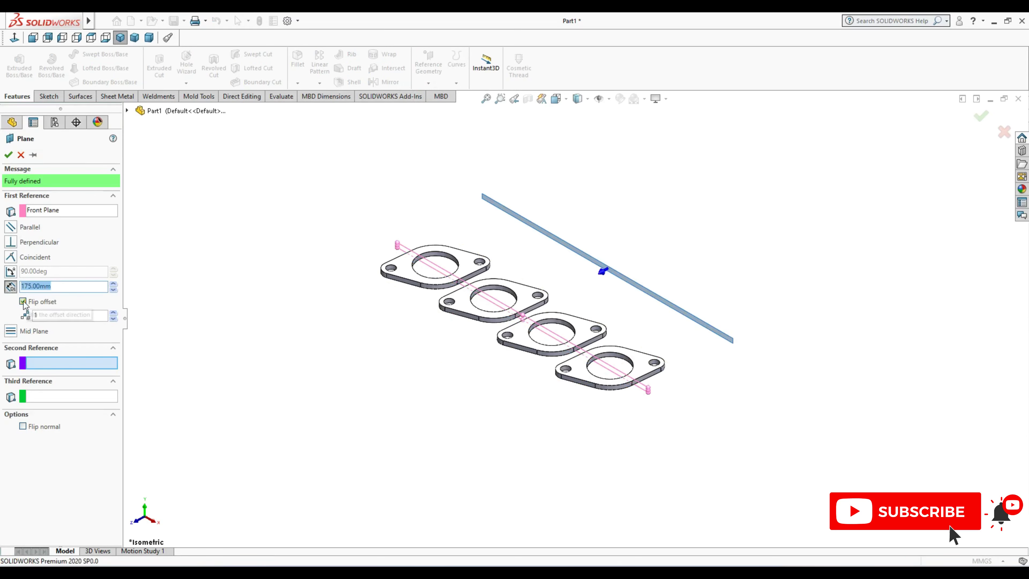
click(8, 154)
- Start a new sketch on Plane1
scroll(337, 356, up, 2)
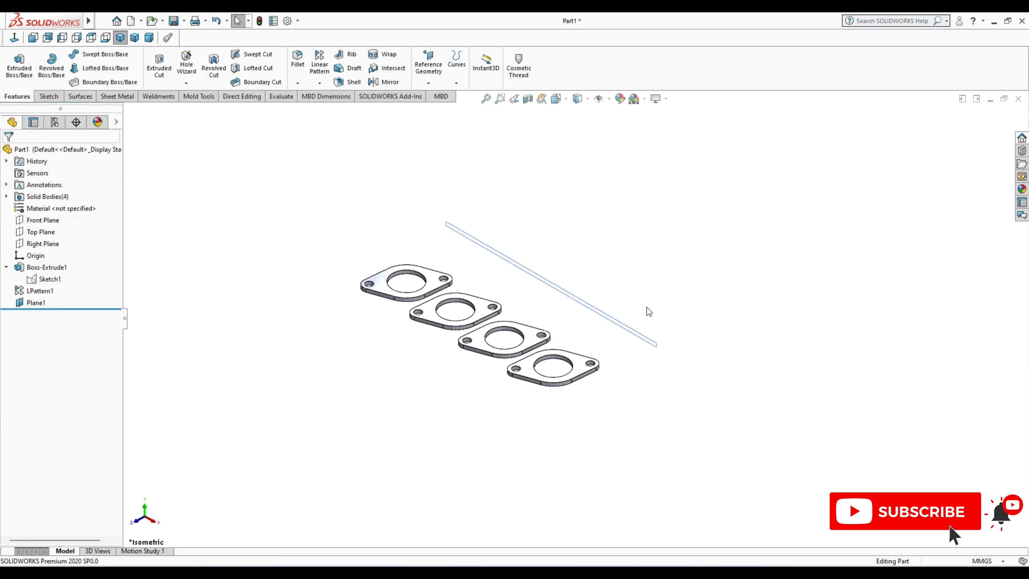
click(582, 307)
click(624, 270)
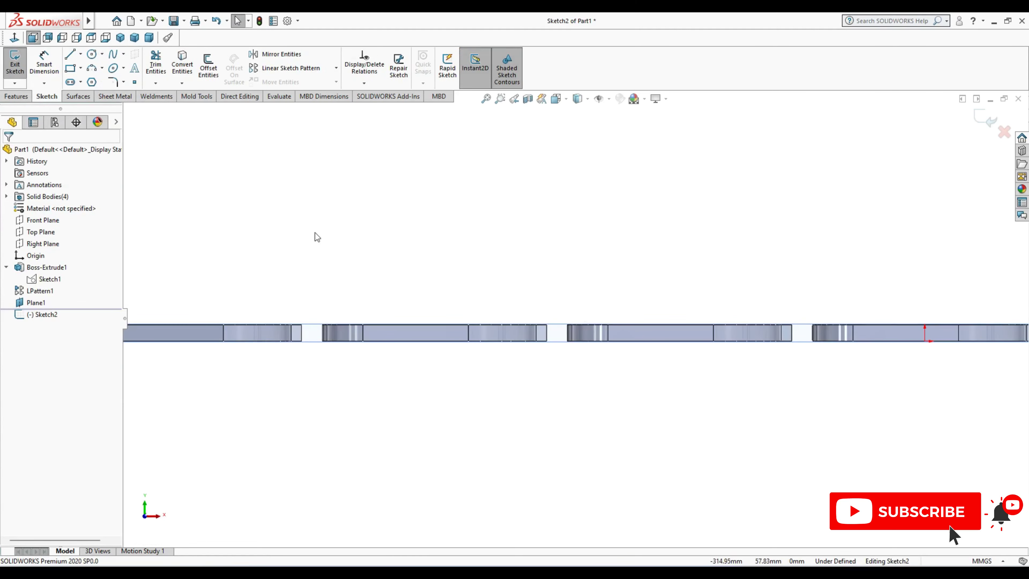
- Draw a short horizontal centreline from the flange edge
click(81, 54)
click(87, 87)
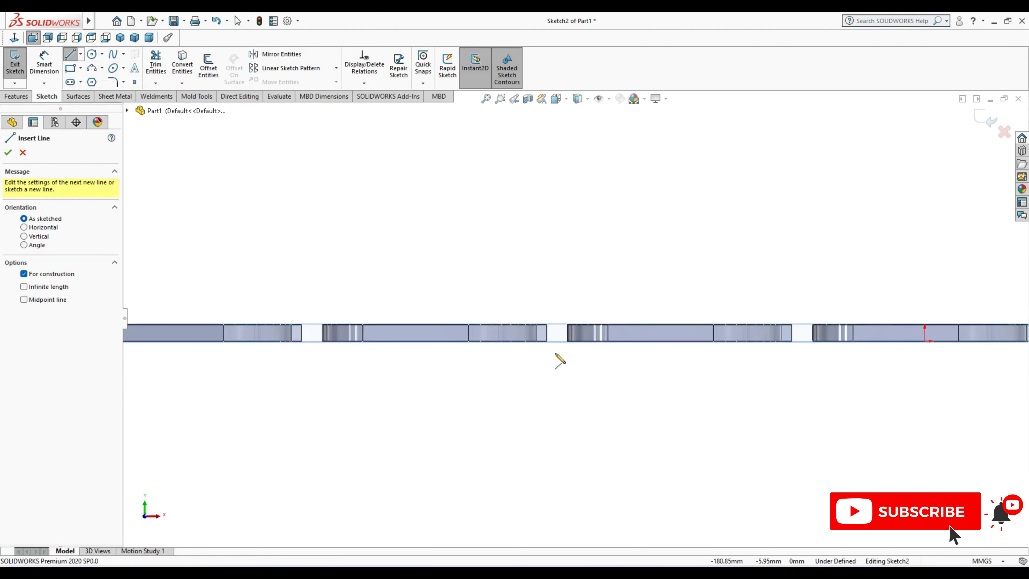
click(546, 341)
scroll(568, 342, down, 3)
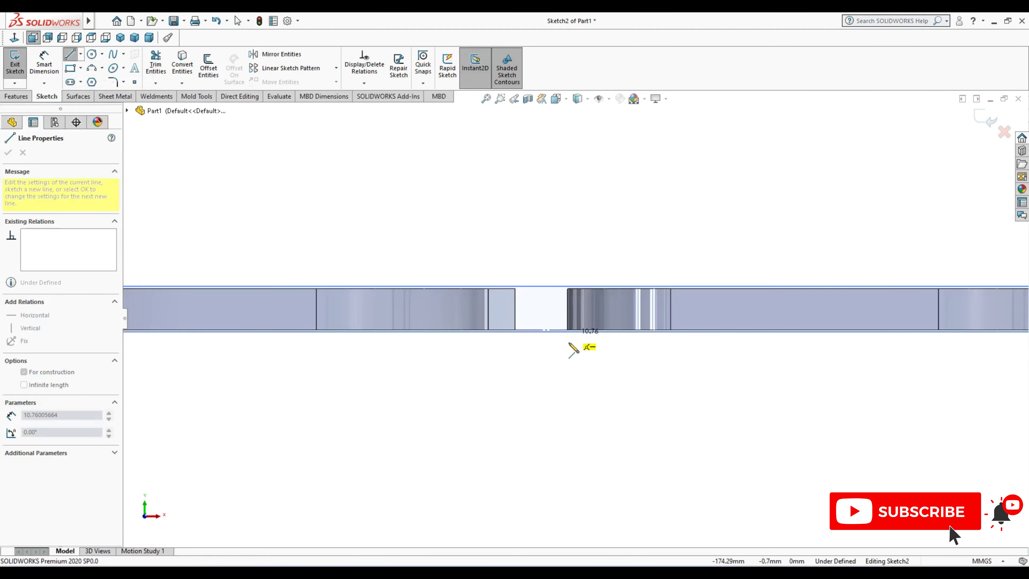
click(572, 330)
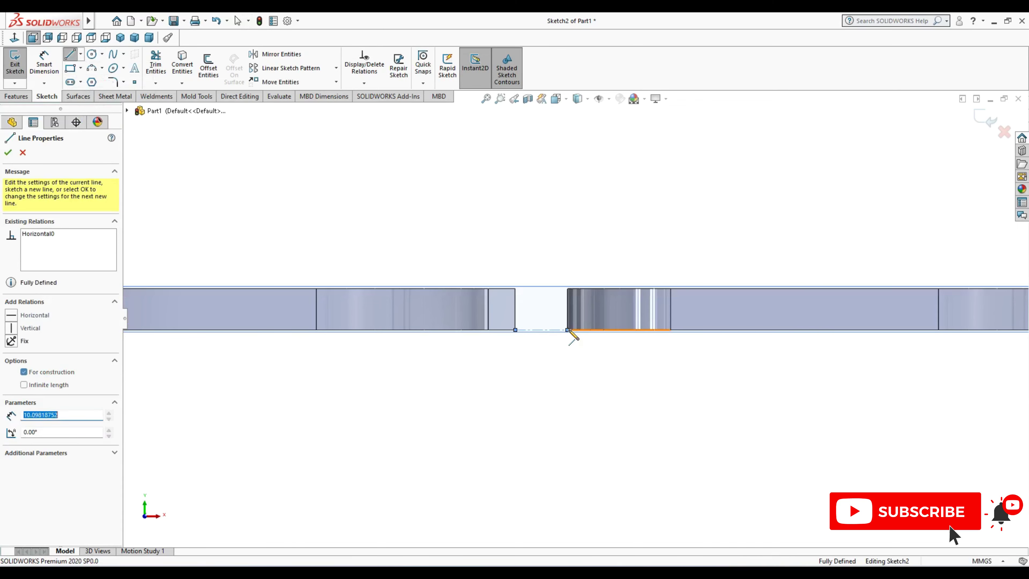
key(Escape)
scroll(560, 340, up, 3)
- Draw a vertical centreline upward from the part edge
click(81, 59)
click(96, 81)
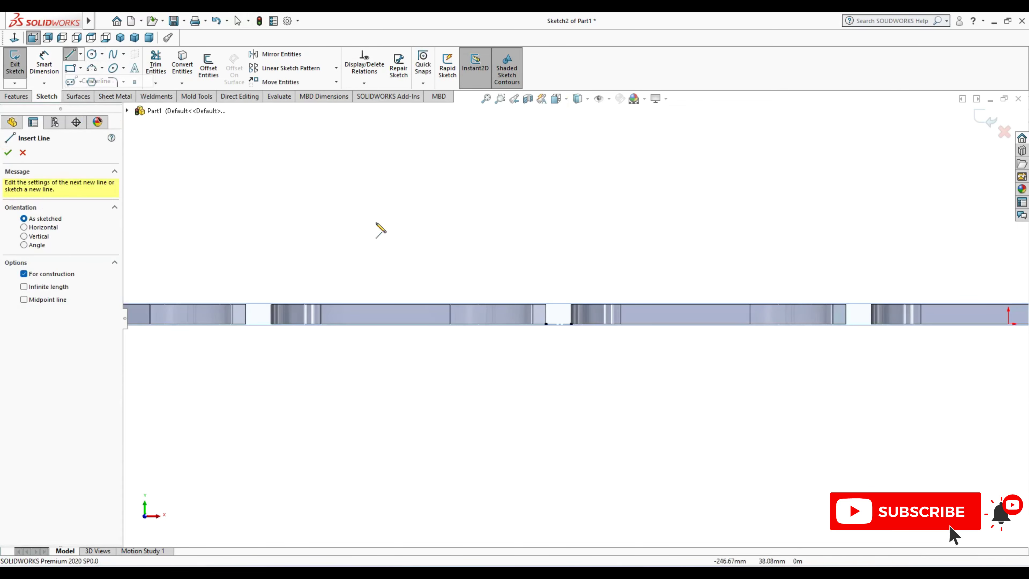
click(571, 320)
scroll(571, 319, up, 3)
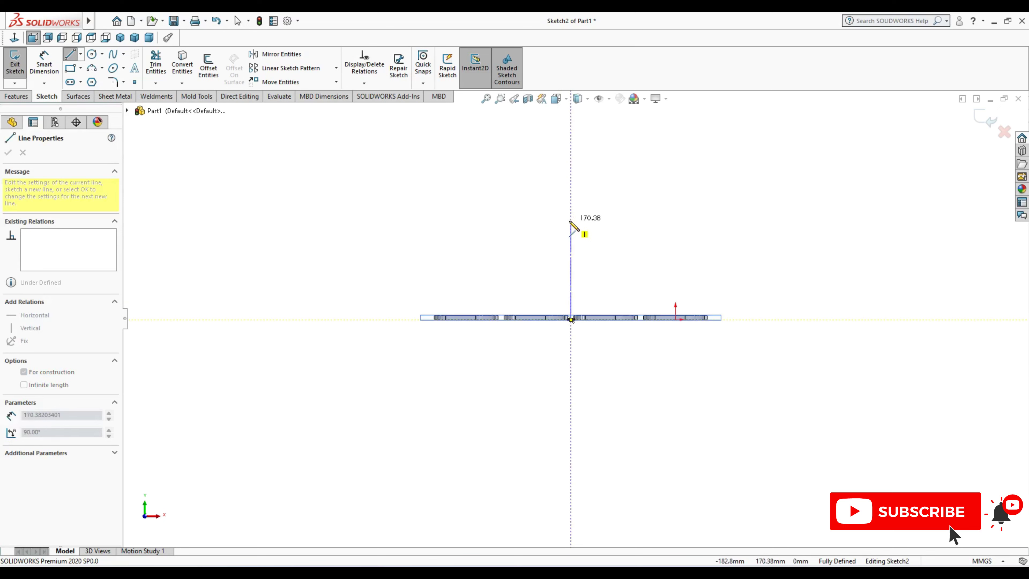
click(572, 206)
key(Escape)
scroll(590, 290, up, 3)
scroll(582, 314, down, 2)
scroll(583, 312, down, 1)
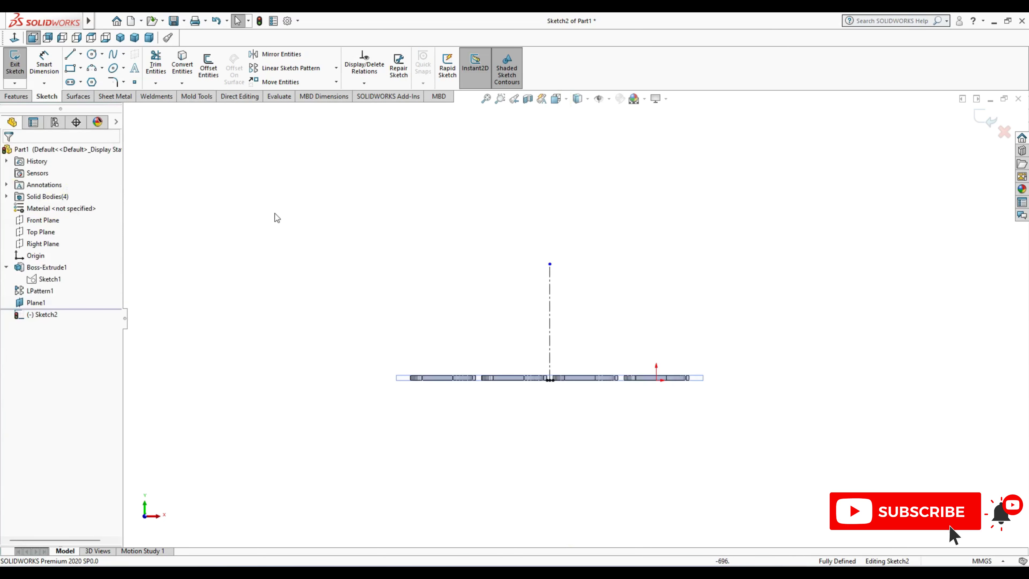
- Dimension the vertical centreline to 150 mm
click(44, 61)
click(549, 332)
click(592, 324)
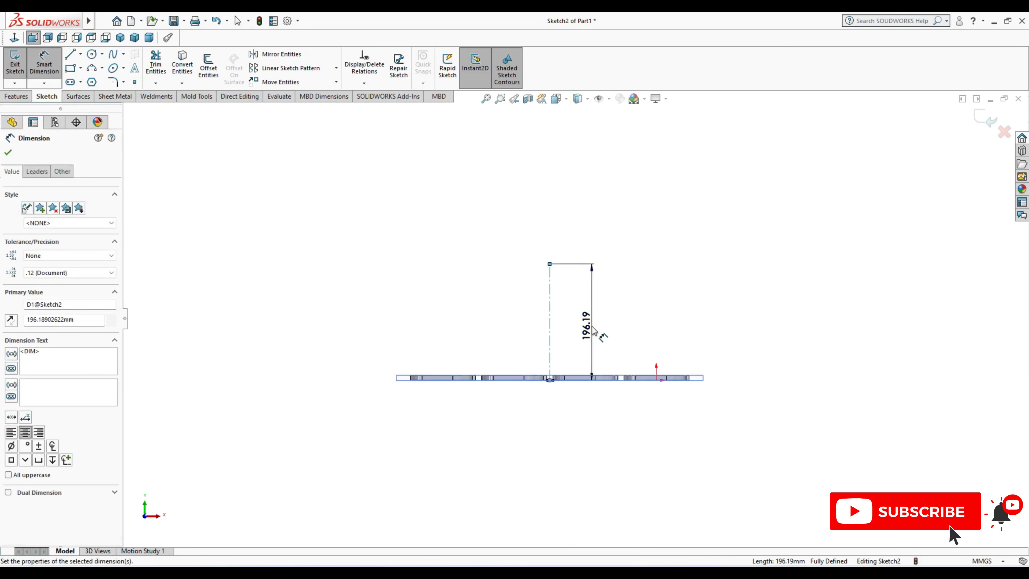
text(150)
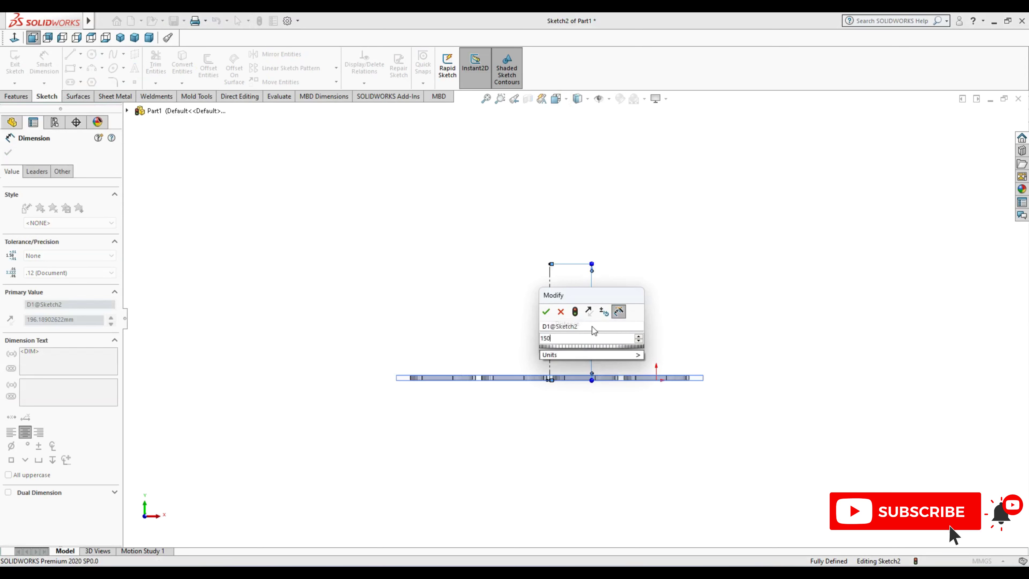
key(Return)
click(620, 347)
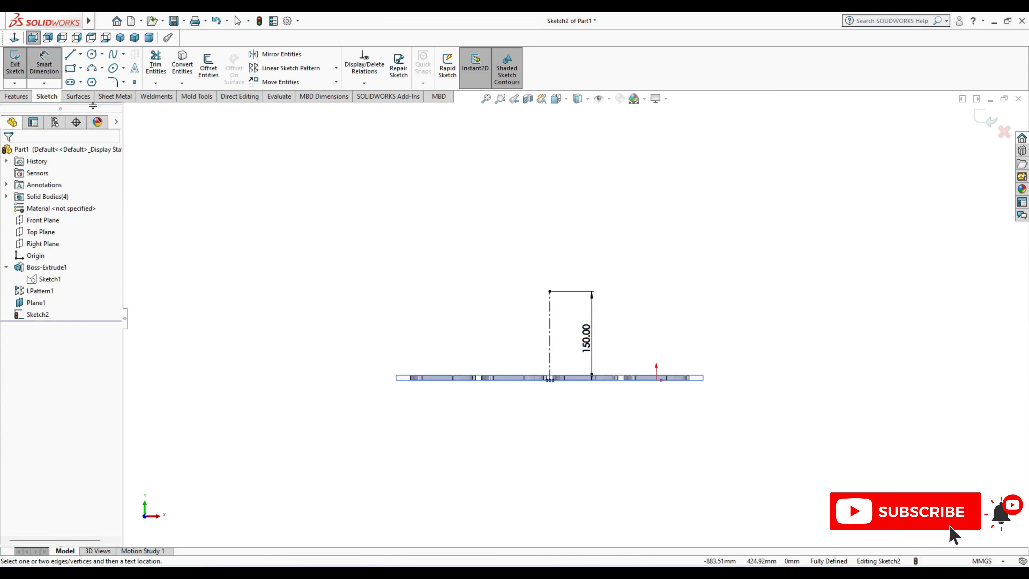
click(91, 82)
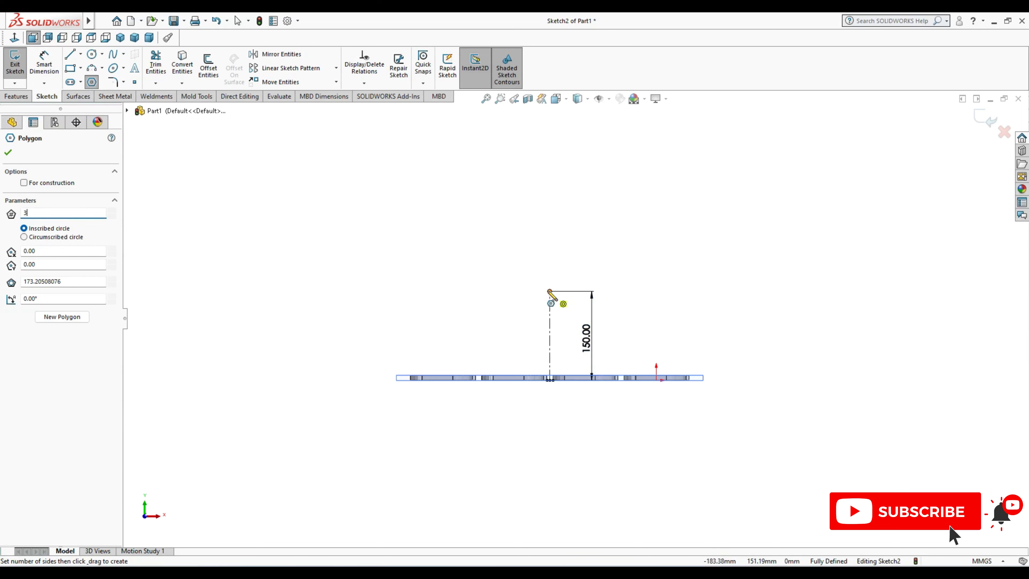
- Draw a 3-sided polygon centred at the top of the centreline
drag(550, 291, 549, 244)
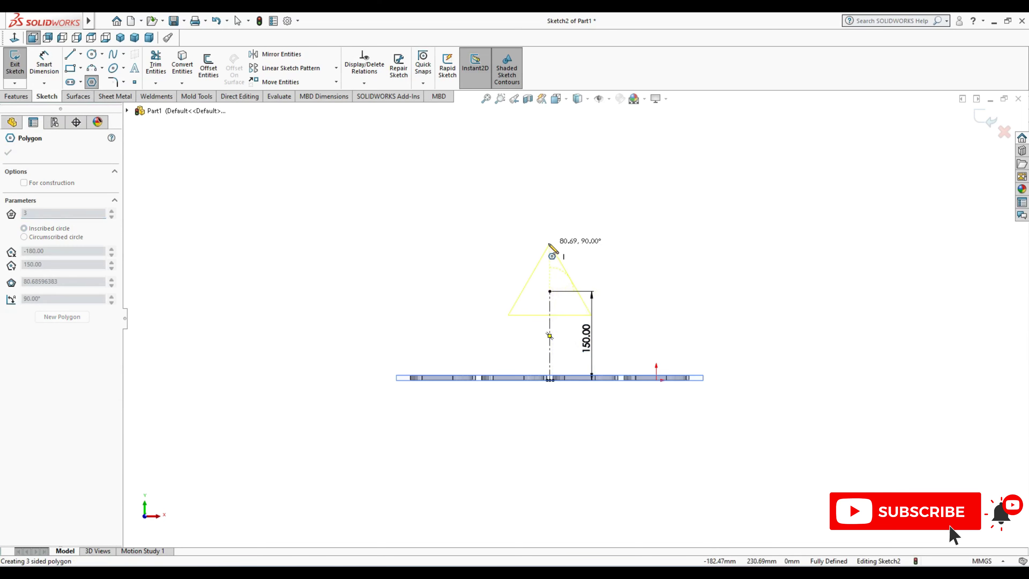
click(549, 245)
key(Escape)
scroll(582, 333, down, 2)
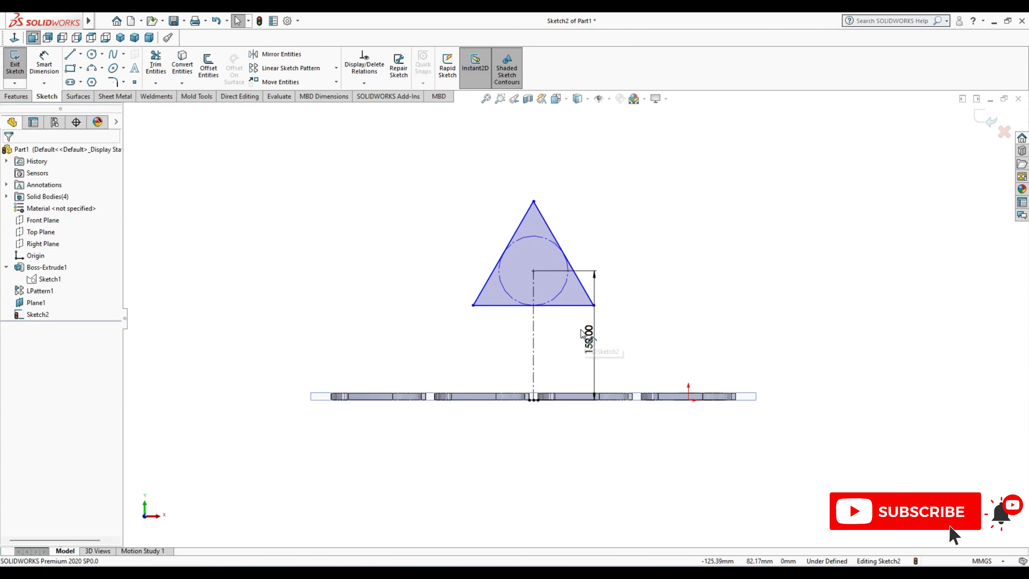
- Dimension the triangle's inscribed circle to Ø68 and make its base horizontal
key(d)
click(508, 295)
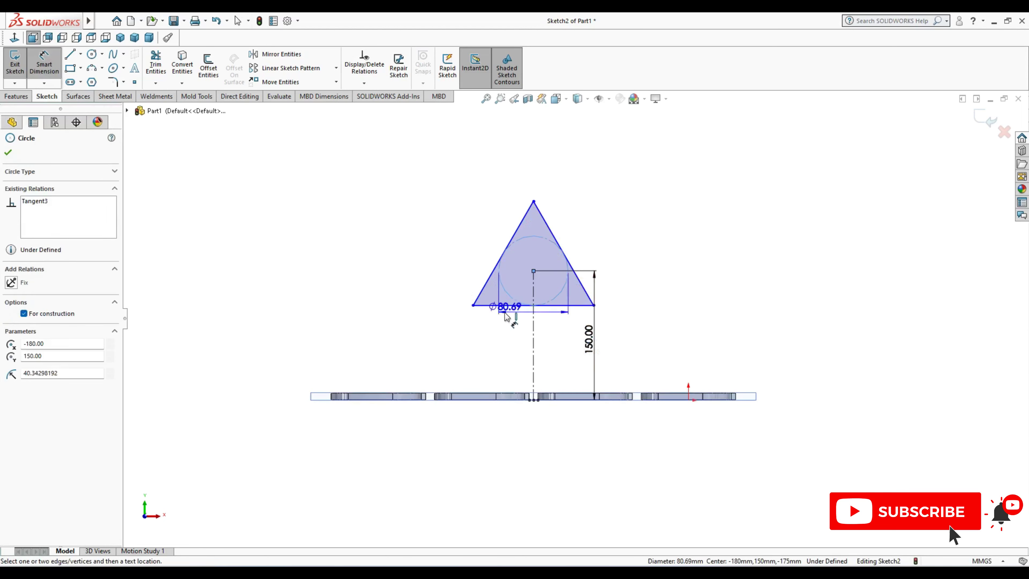
click(496, 342)
key(Return)
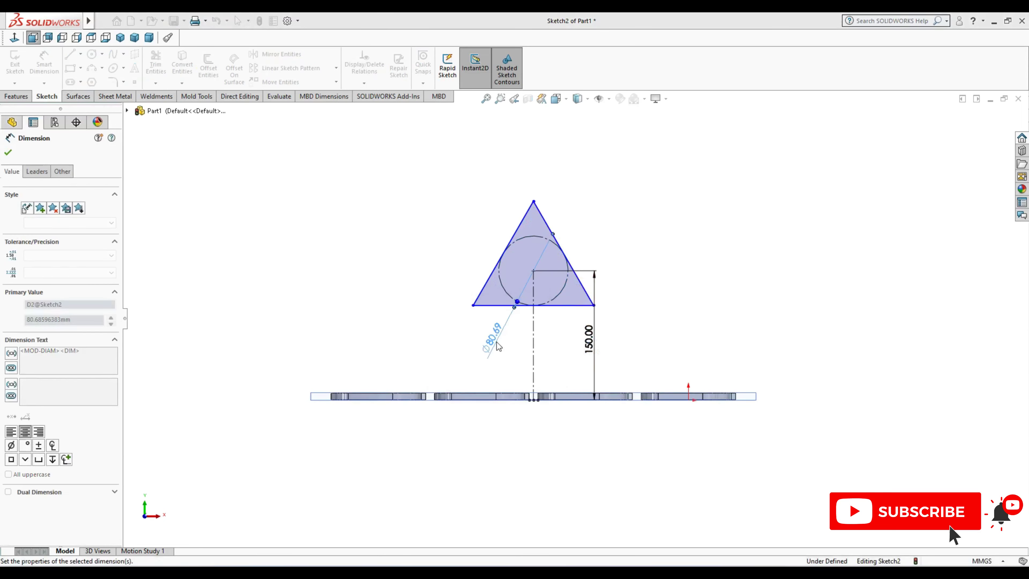
key(Escape)
click(566, 268)
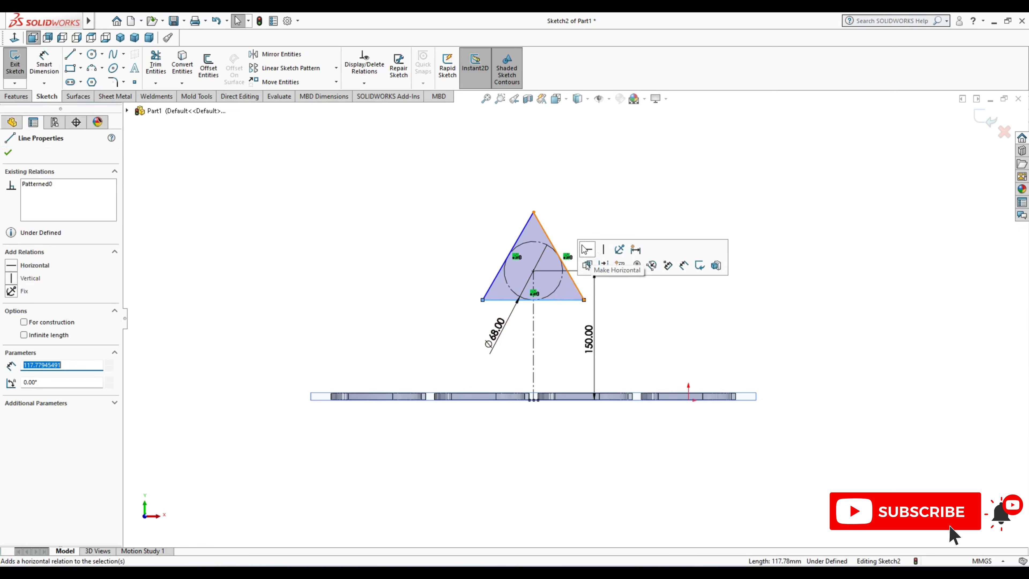
click(586, 265)
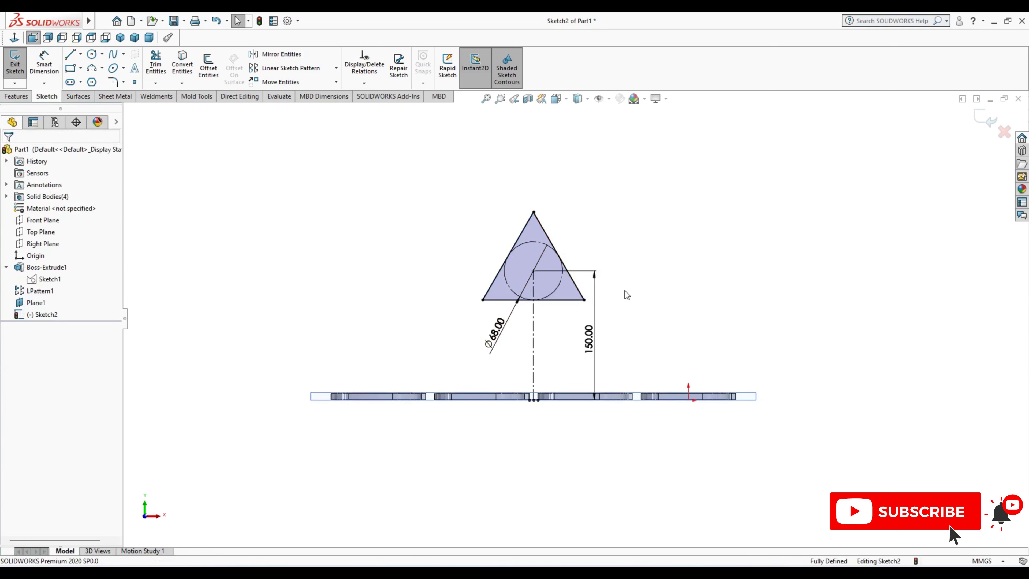
- Draw circles on the three triangle corners and make them equal
click(92, 53)
click(533, 212)
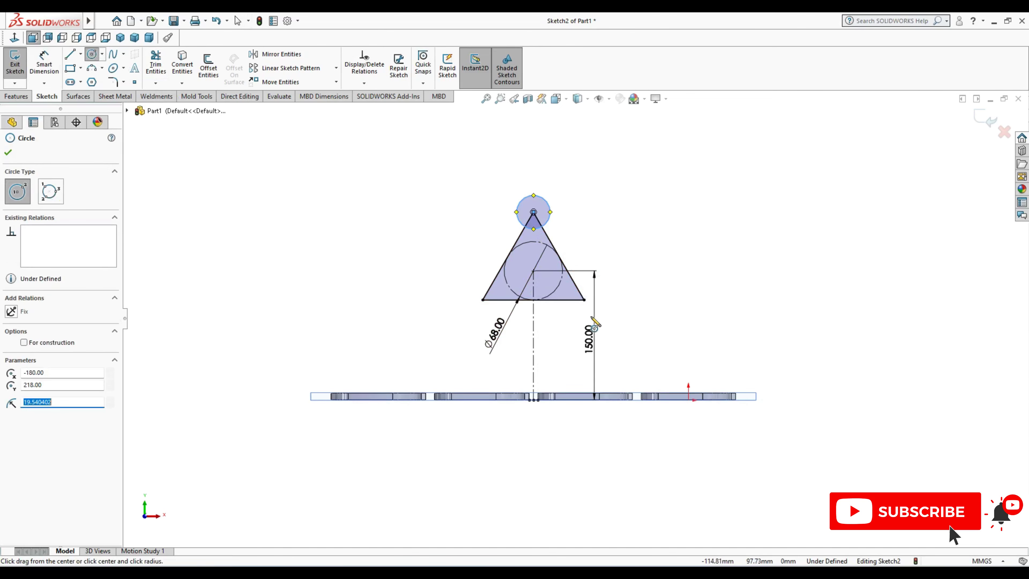
click(584, 300)
click(479, 299)
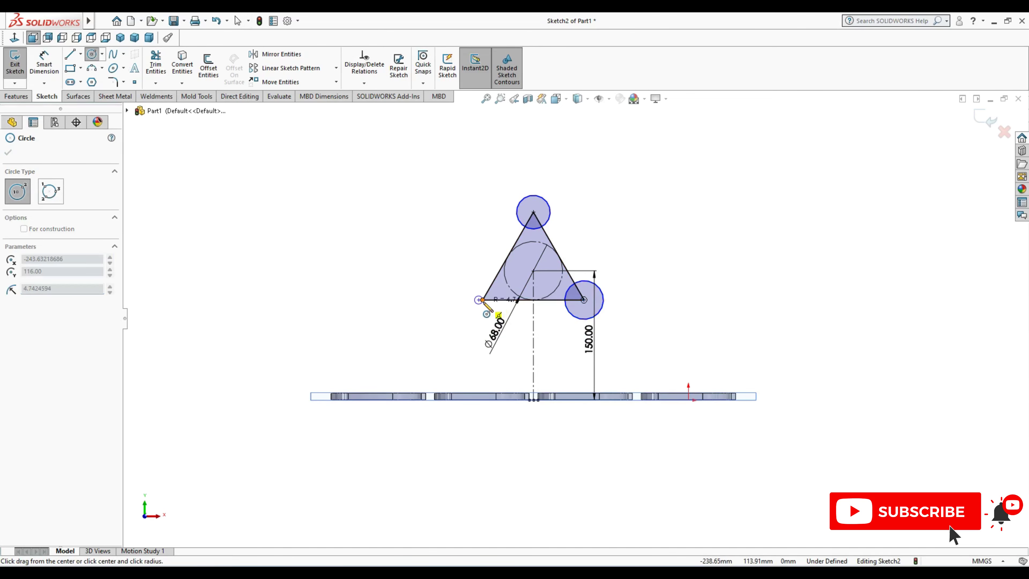
click(491, 318)
key(Escape)
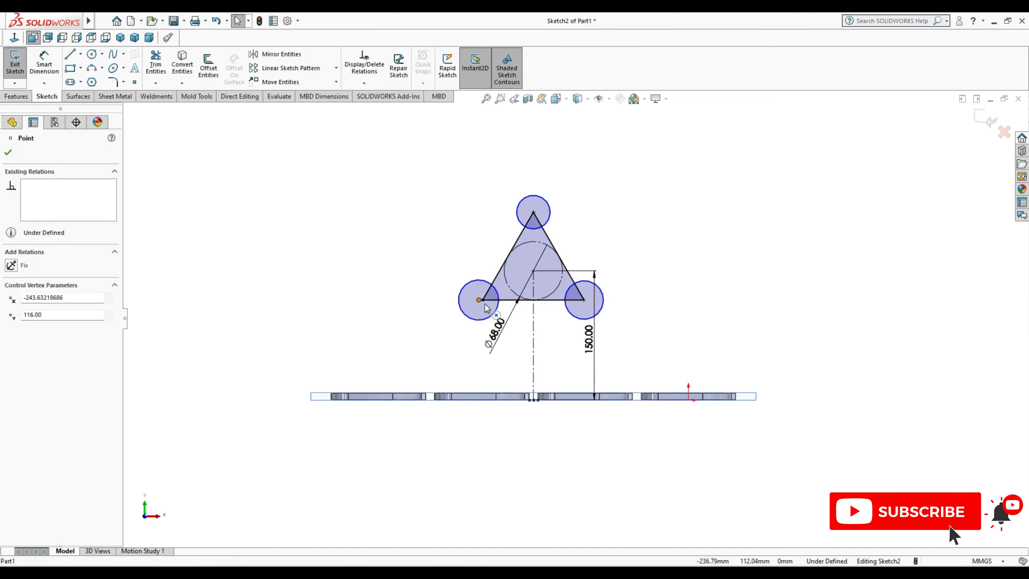
click(477, 316)
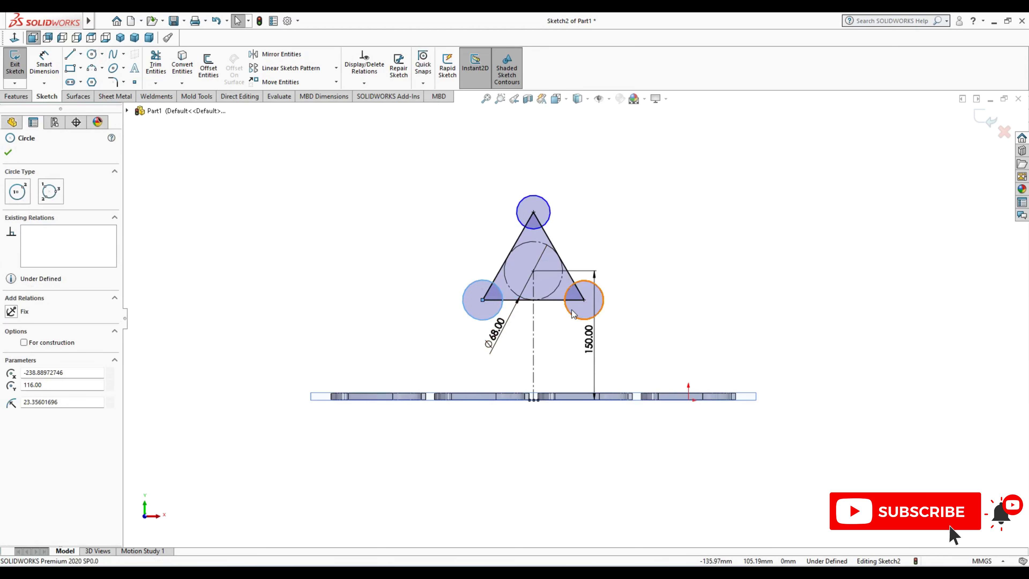
ctrl+click(579, 280)
ctrl+click(551, 218)
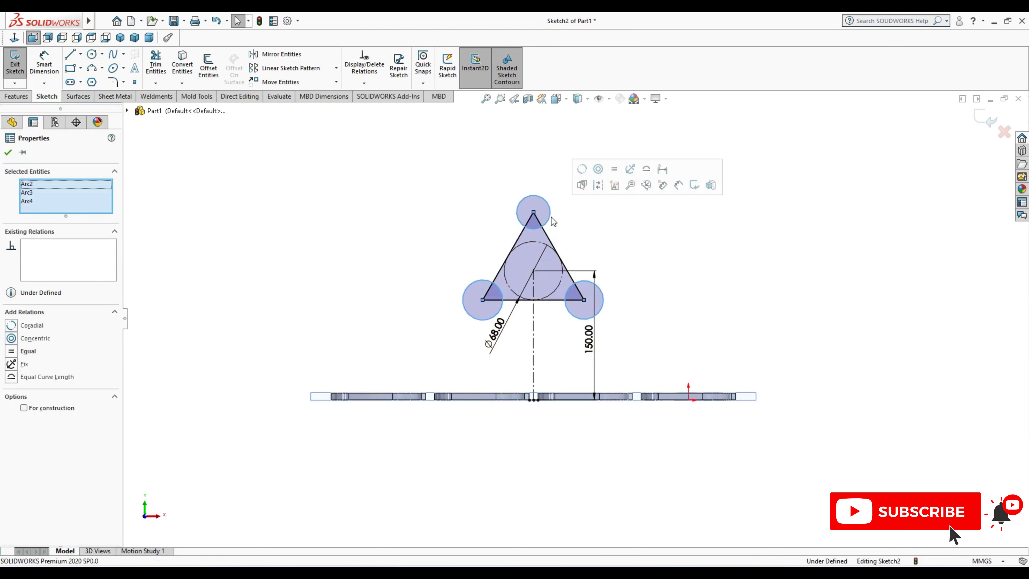
click(11, 352)
key(Escape)
- Add small inner circles at each corner and make them equal
click(92, 54)
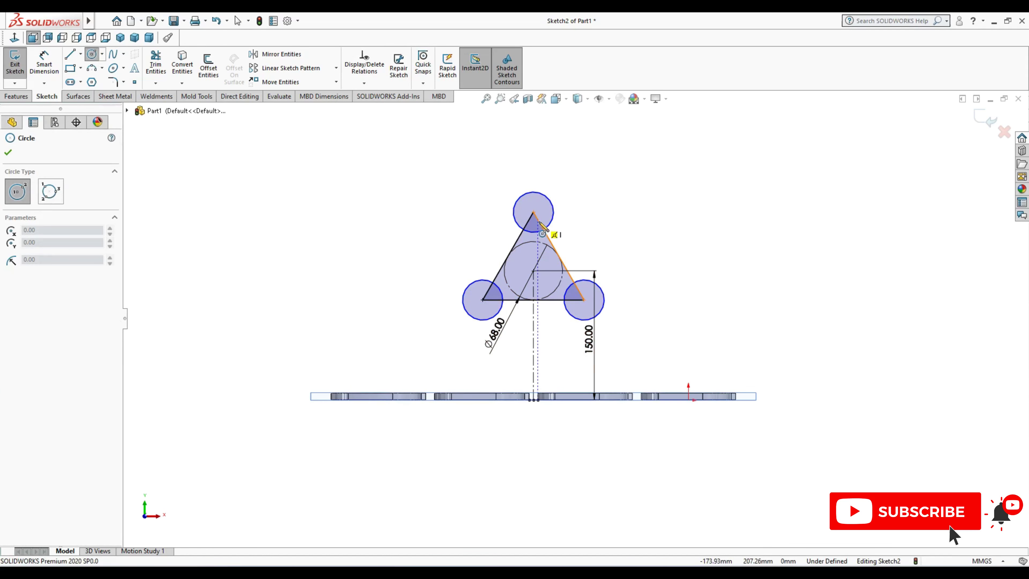
click(584, 300)
drag(584, 300, 587, 307)
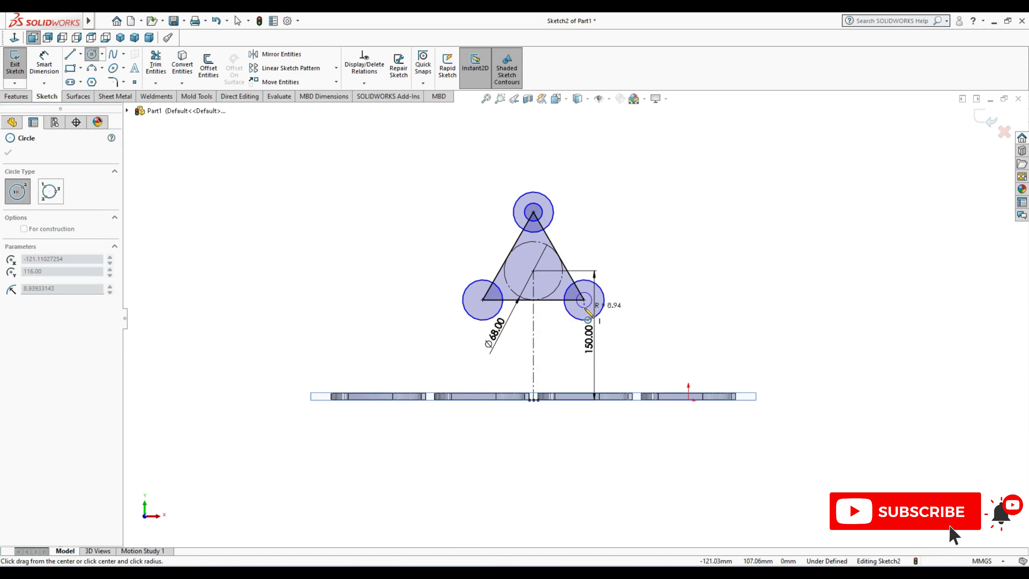
click(490, 307)
key(Escape)
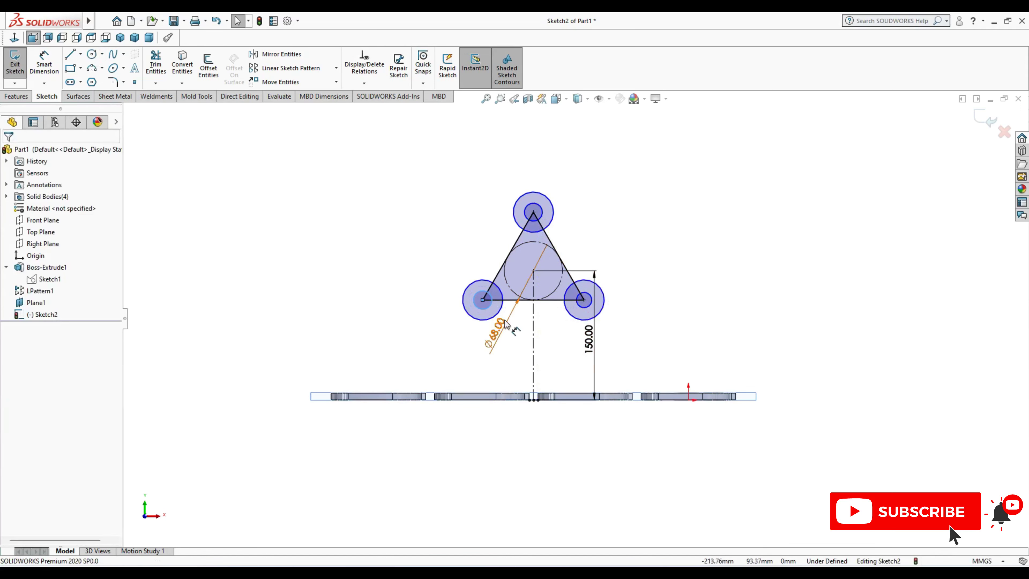
click(489, 308)
ctrl+click(536, 227)
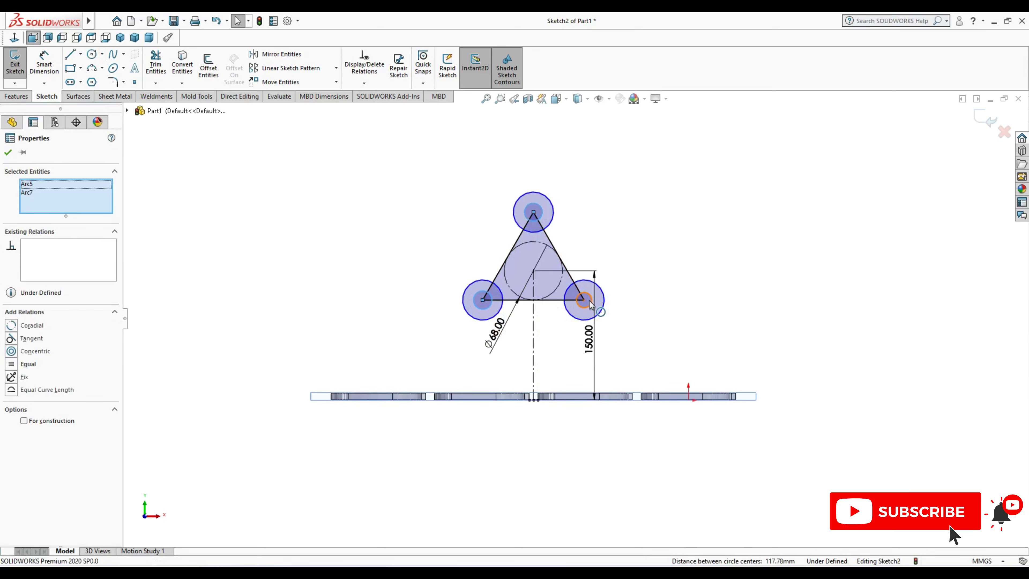
ctrl+click(591, 304)
click(659, 255)
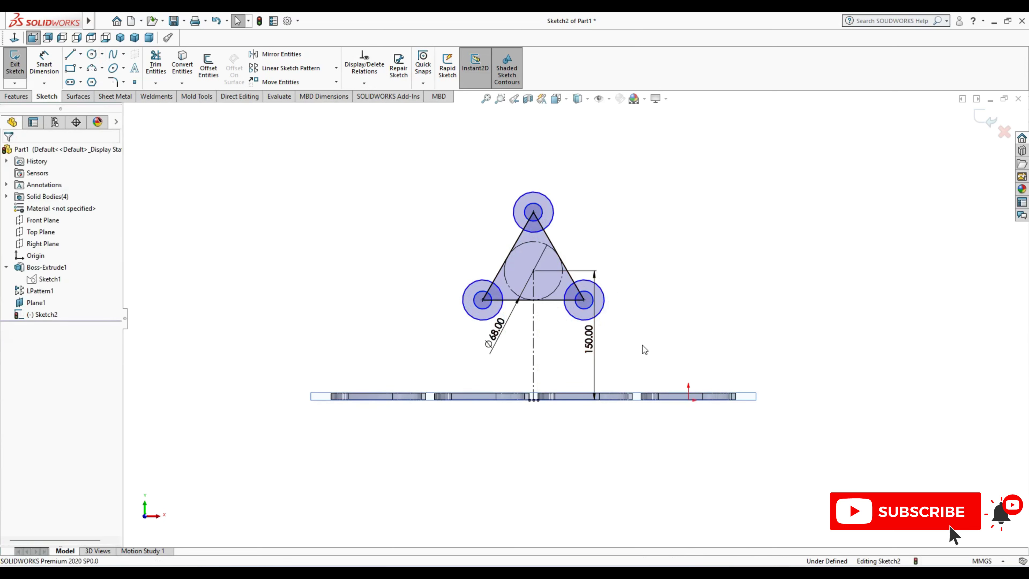
- Dimension the outer corner circles Ø30 and the inner circles Ø16
click(32, 67)
click(588, 337)
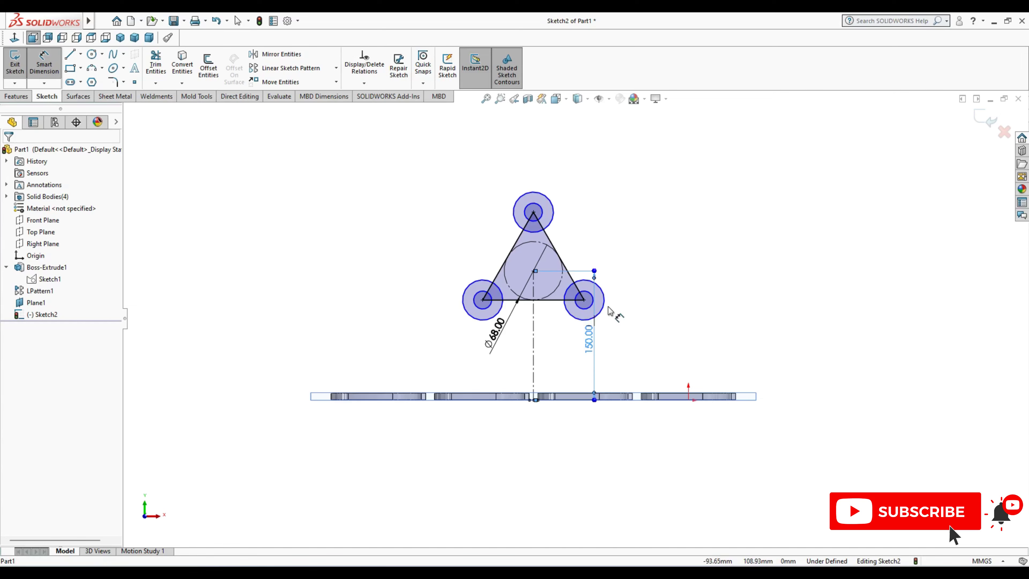
click(604, 307)
click(642, 303)
text(30)
key(Return)
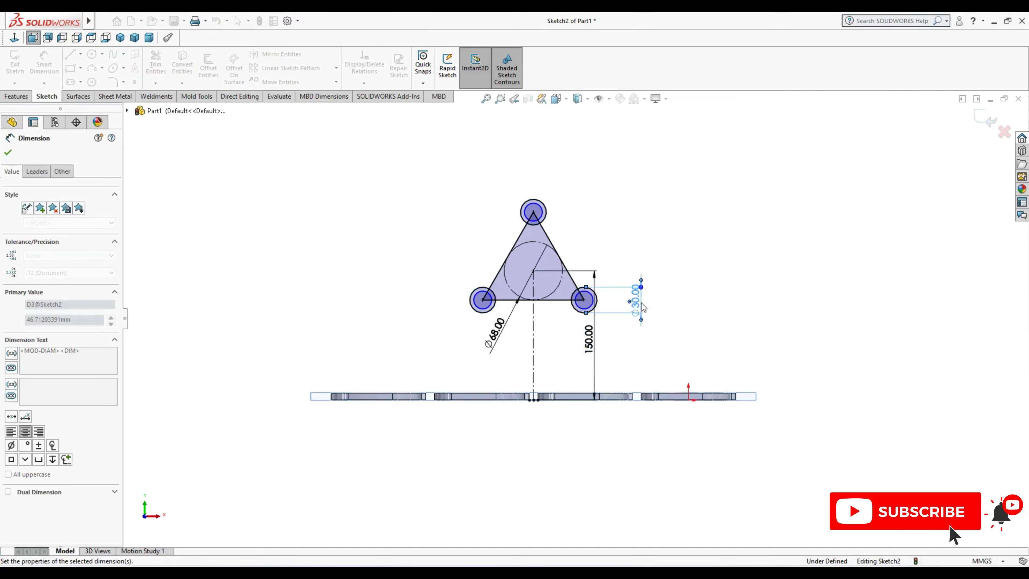
click(536, 207)
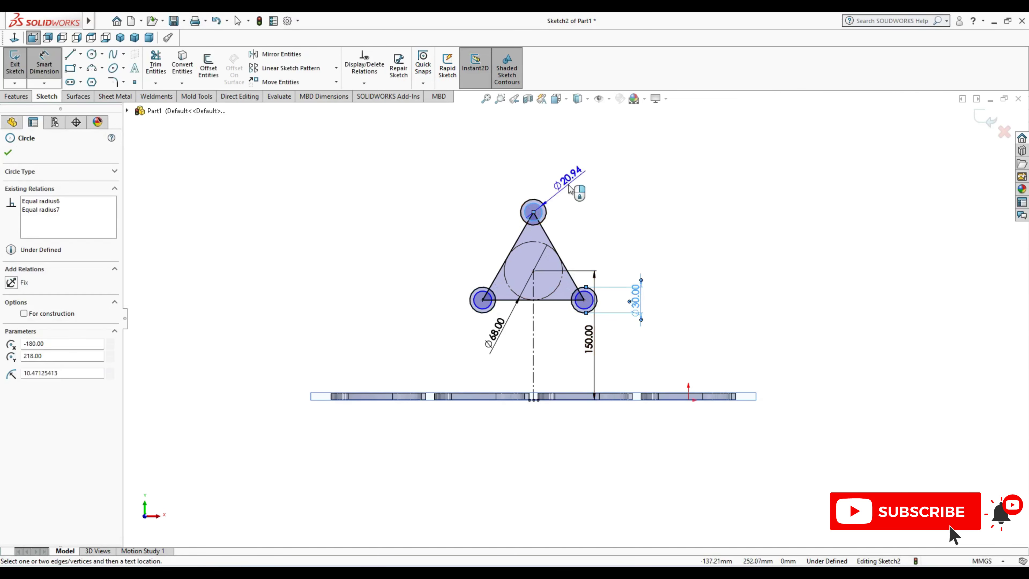
click(579, 176)
text(16)
key(Return)
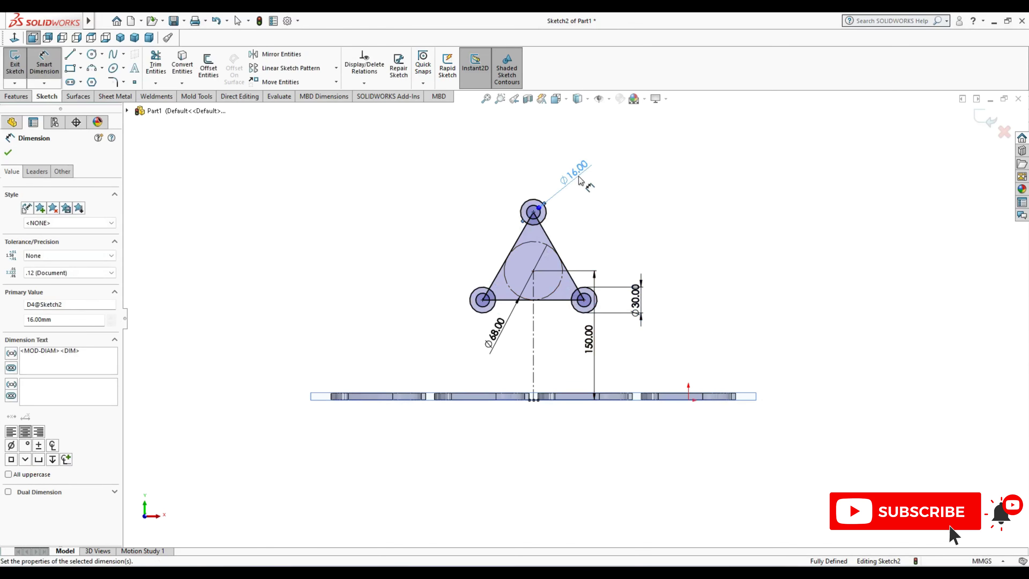
key(Escape)
- Draw outer lines from the top circle to the left and right corner circles
click(70, 55)
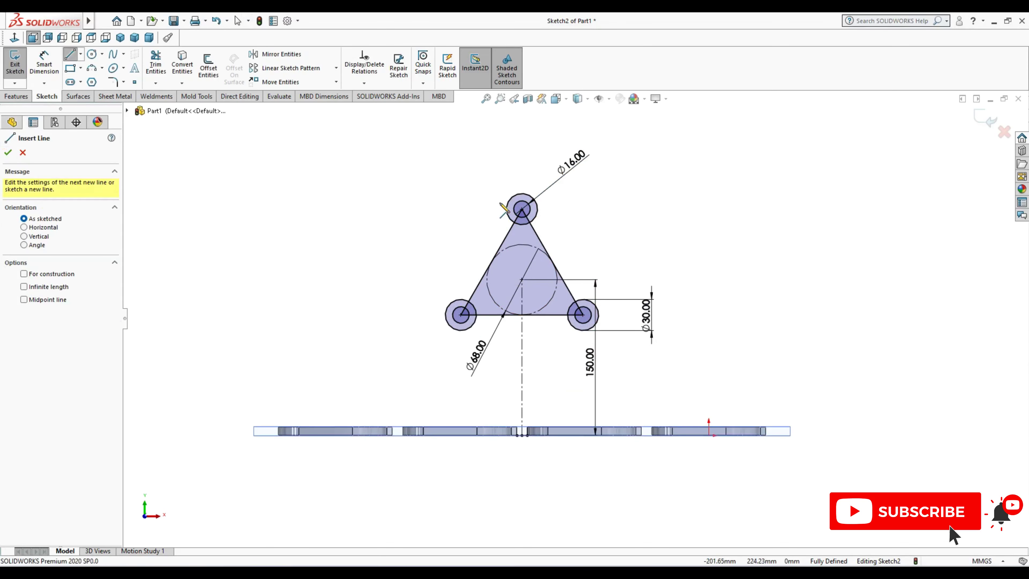
click(511, 207)
click(447, 308)
key(Escape)
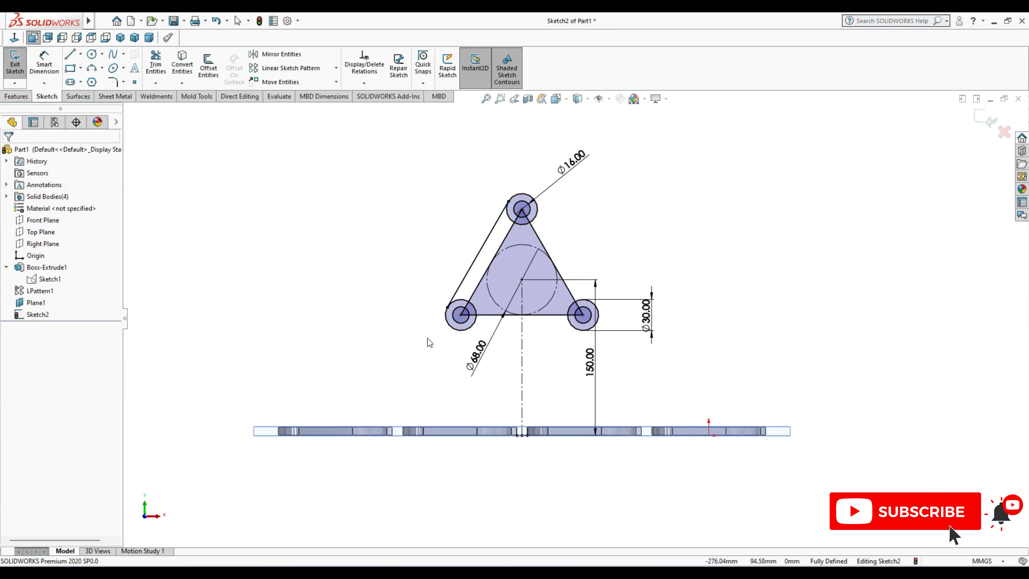
key(Return)
scroll(506, 284, down, 3)
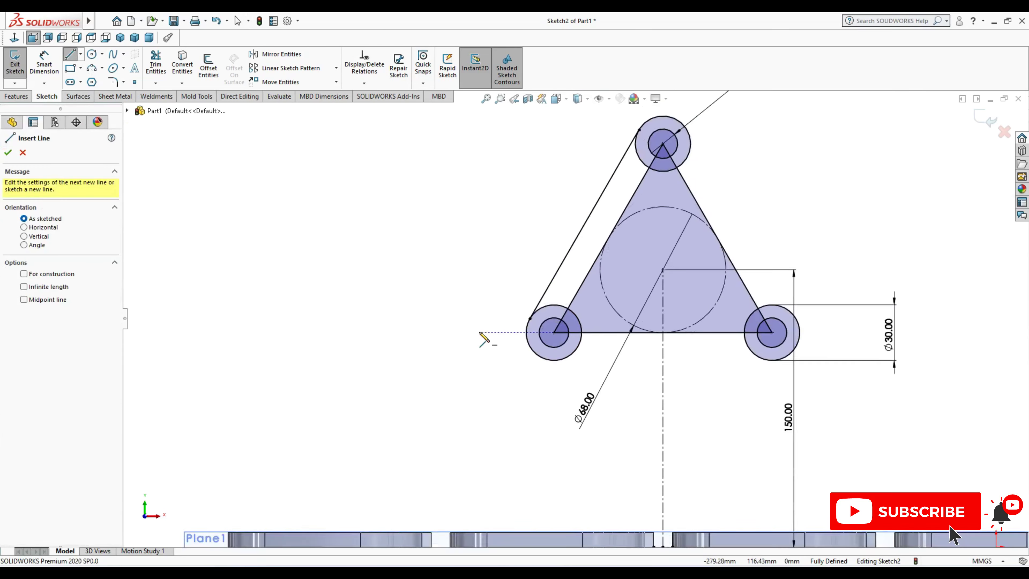
scroll(482, 338, up, 3)
click(643, 225)
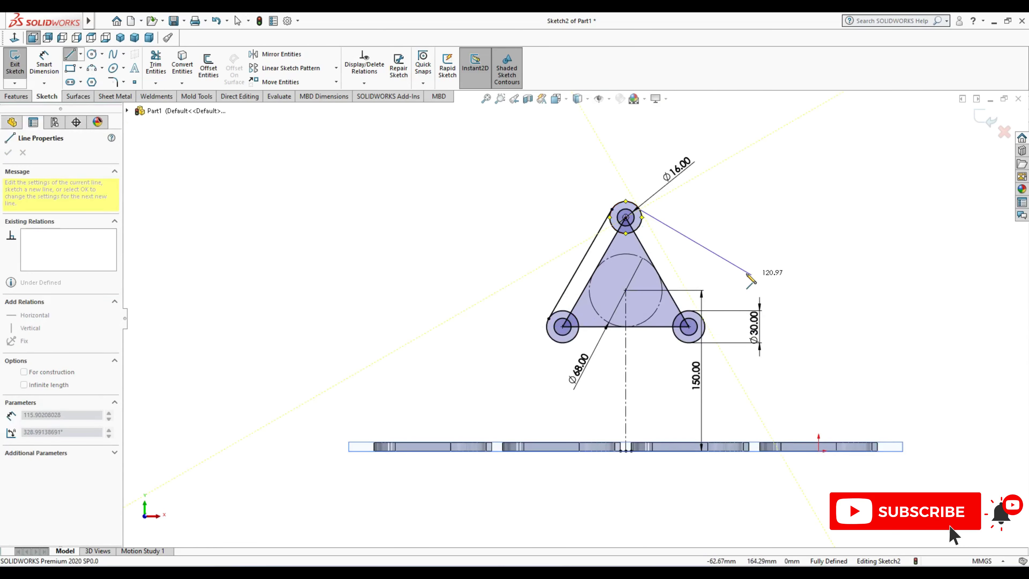
click(705, 324)
key(Escape)
- Make the right outer line tangent to the right and top circles
scroll(715, 347, down, 5)
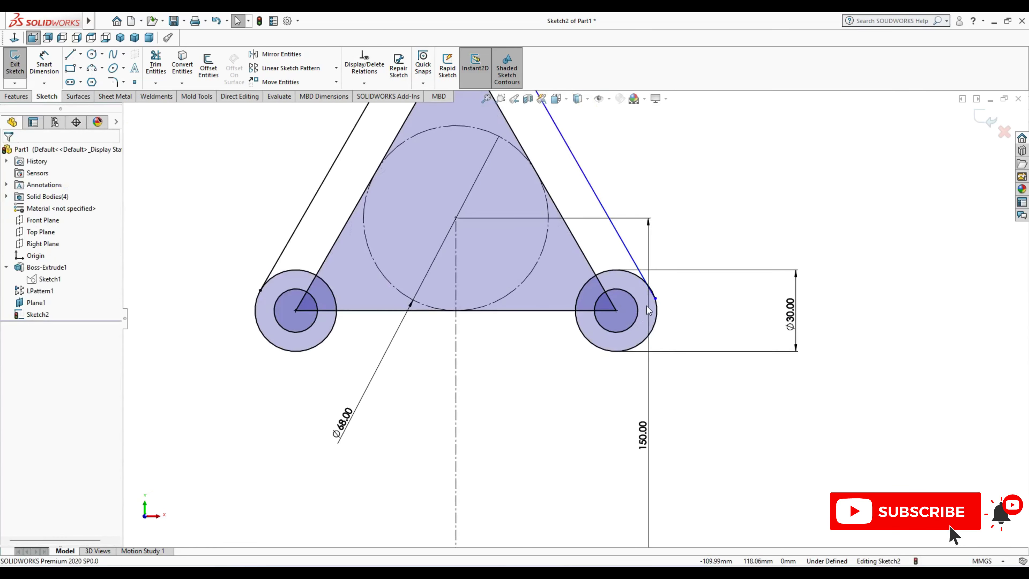
click(645, 279)
ctrl+click(645, 279)
click(673, 230)
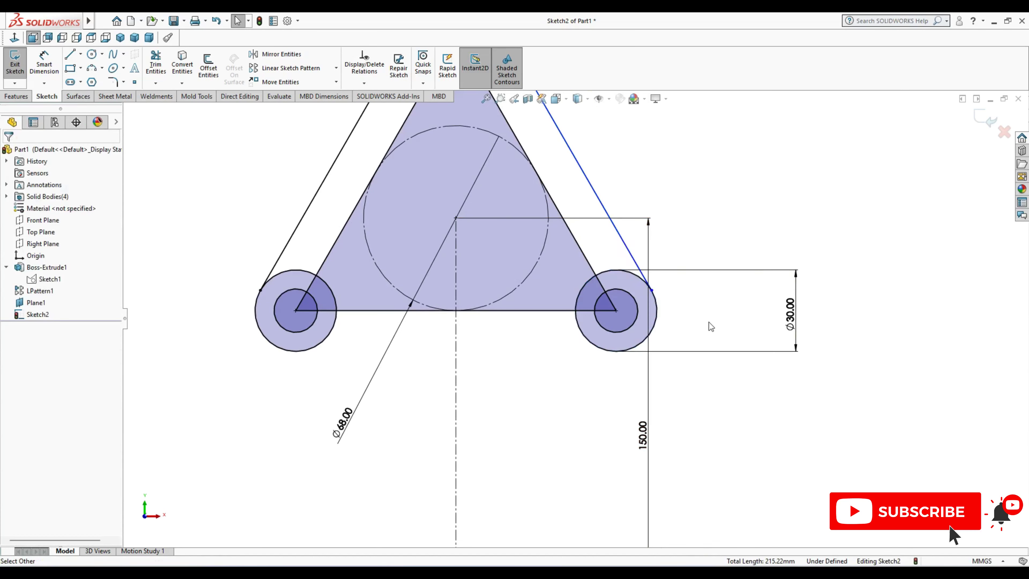
scroll(574, 318, up, 5)
click(544, 214)
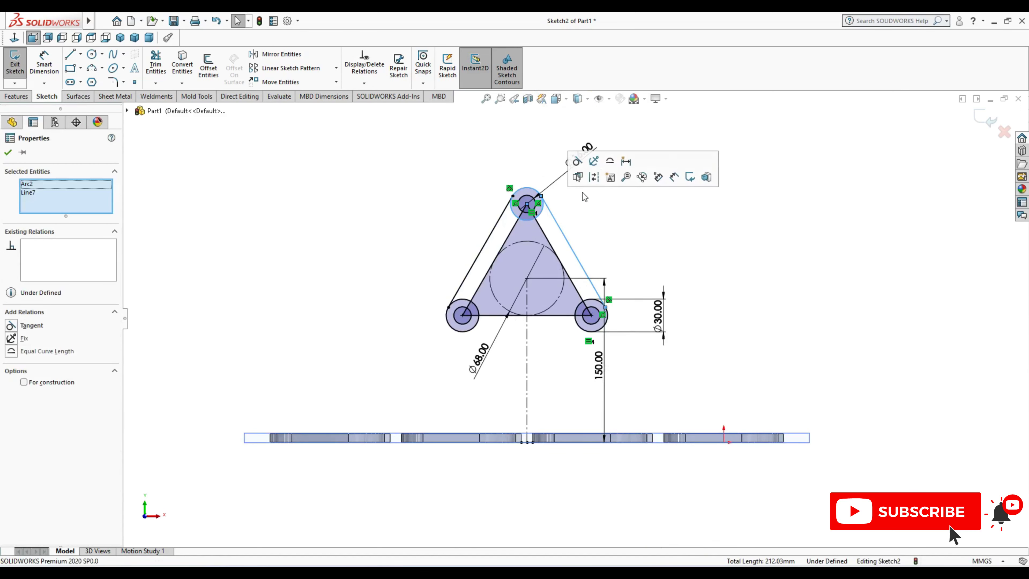
click(584, 170)
scroll(539, 224, down, 3)
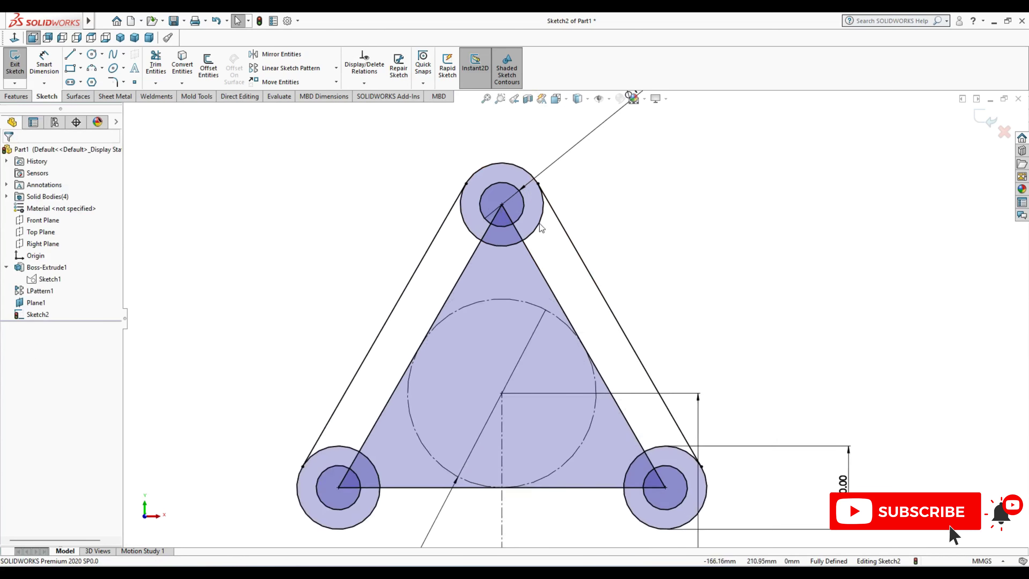
scroll(559, 280, down, 2)
scroll(559, 280, up, 6)
scroll(568, 374, down, 2)
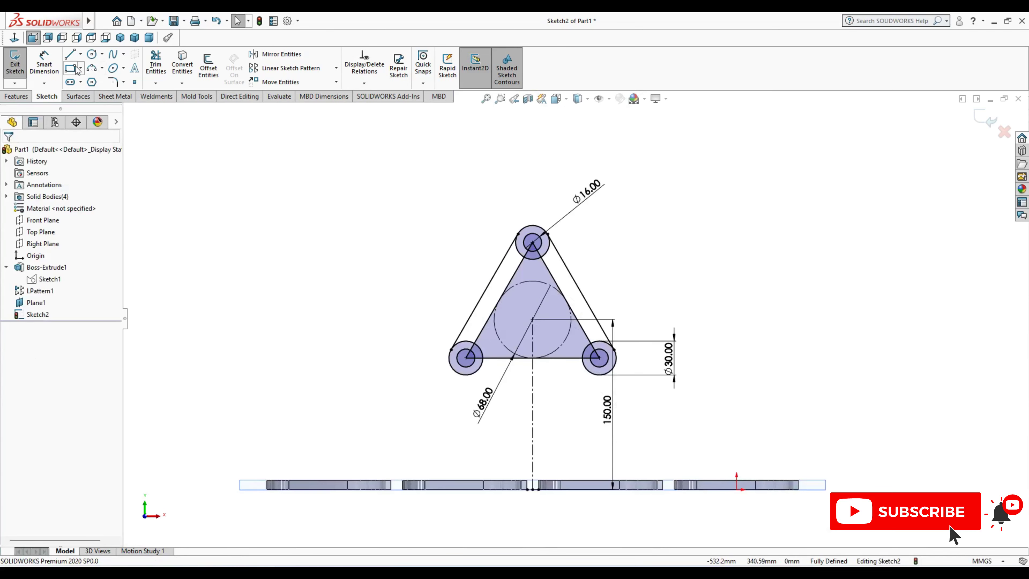
- Draw the bottom line tangent under the left and right bolt circles
click(69, 54)
click(466, 375)
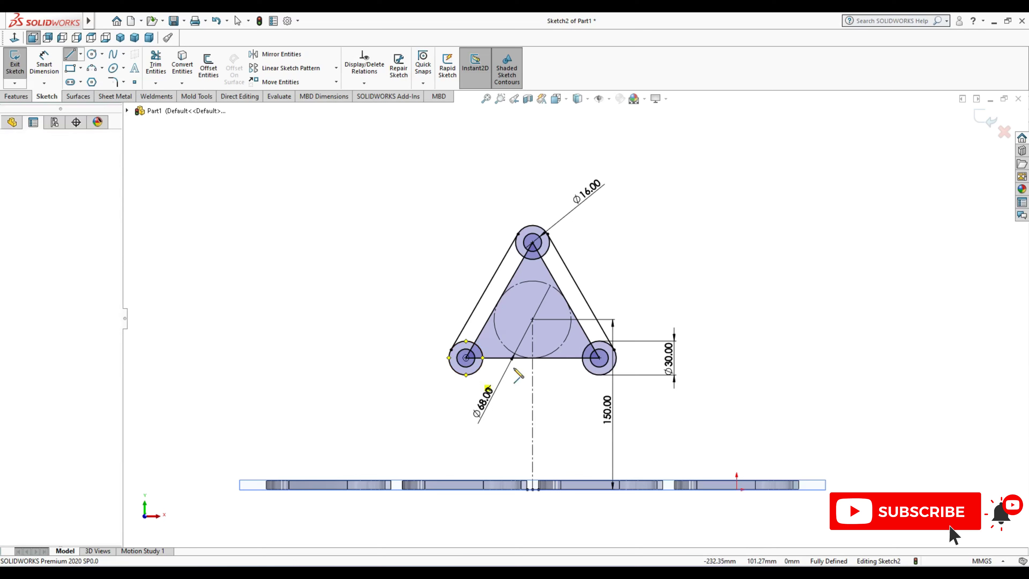
click(599, 375)
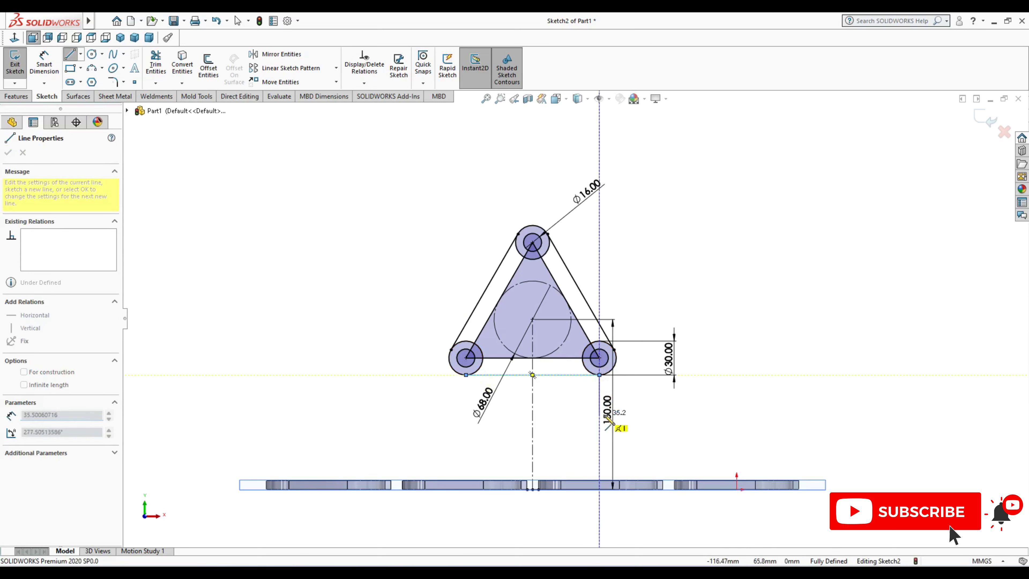
key(Escape)
scroll(575, 393, up, 2)
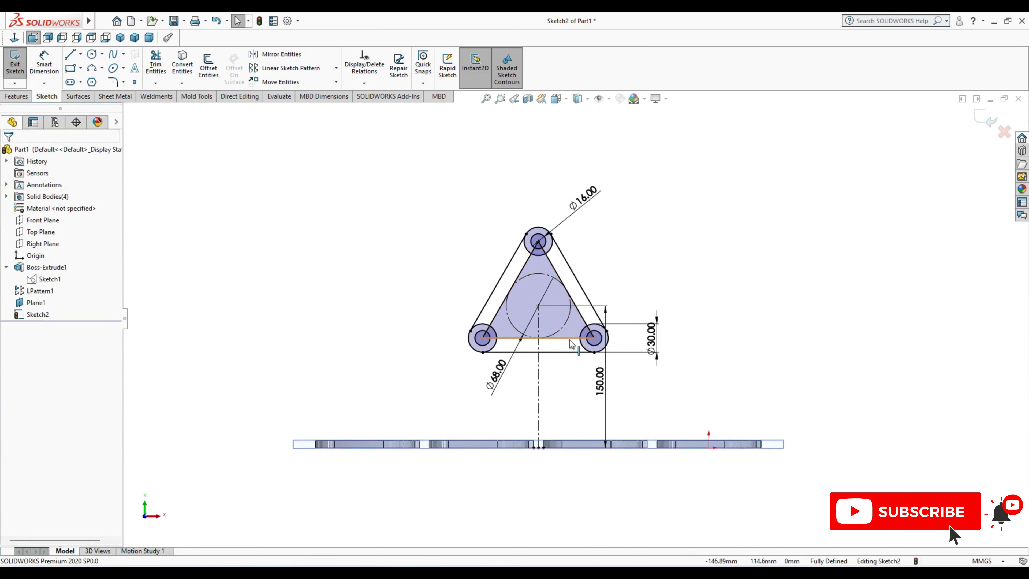
- Make the inner triangle lines construction geometry and keep the Ø68 circle solid
click(539, 338)
ctrl+click(512, 296)
ctrl+click(569, 298)
click(618, 296)
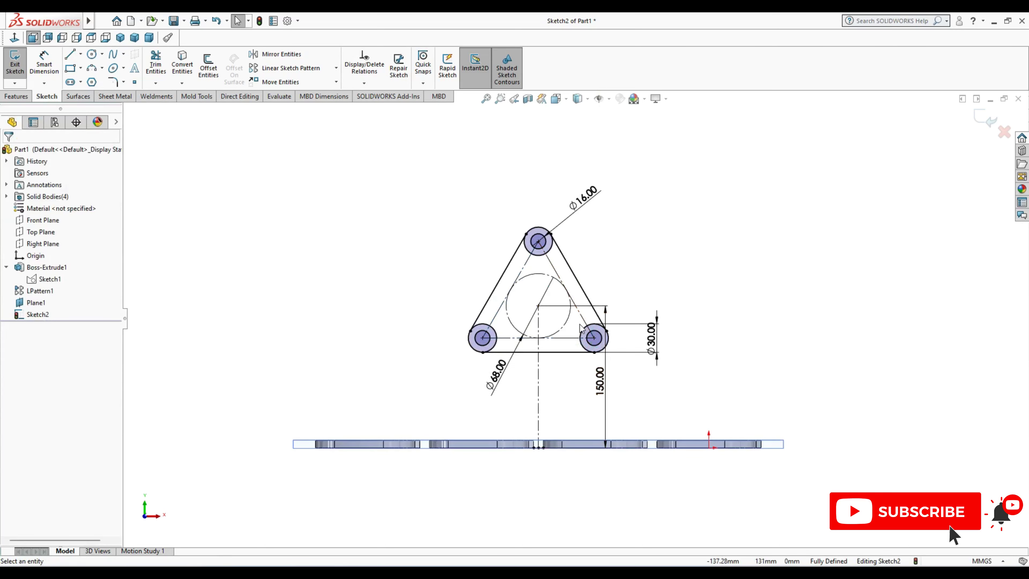
click(568, 321)
click(615, 290)
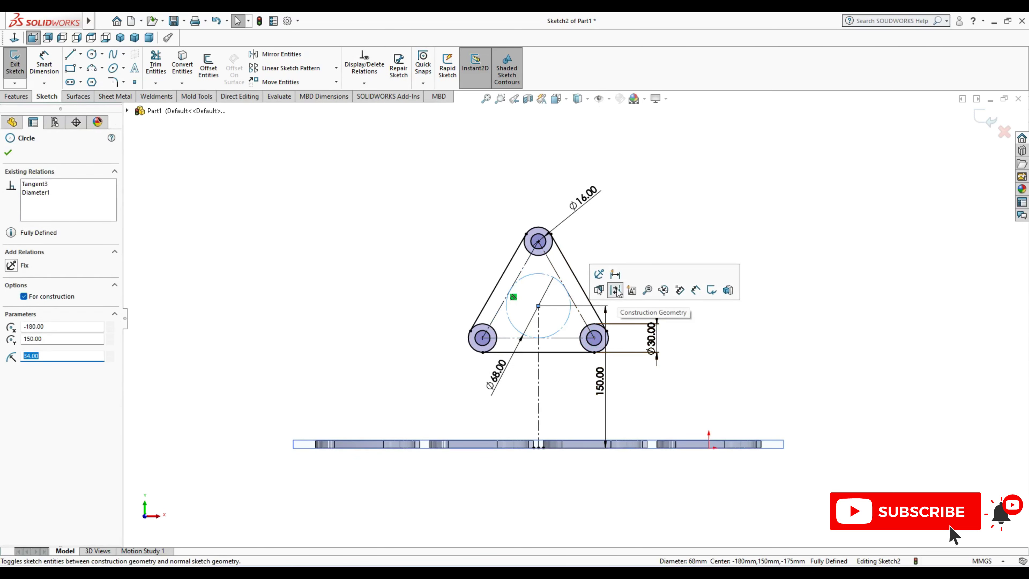
click(614, 290)
- Extrude the triangular plate and three bolt-circle regions 8 mm
click(16, 96)
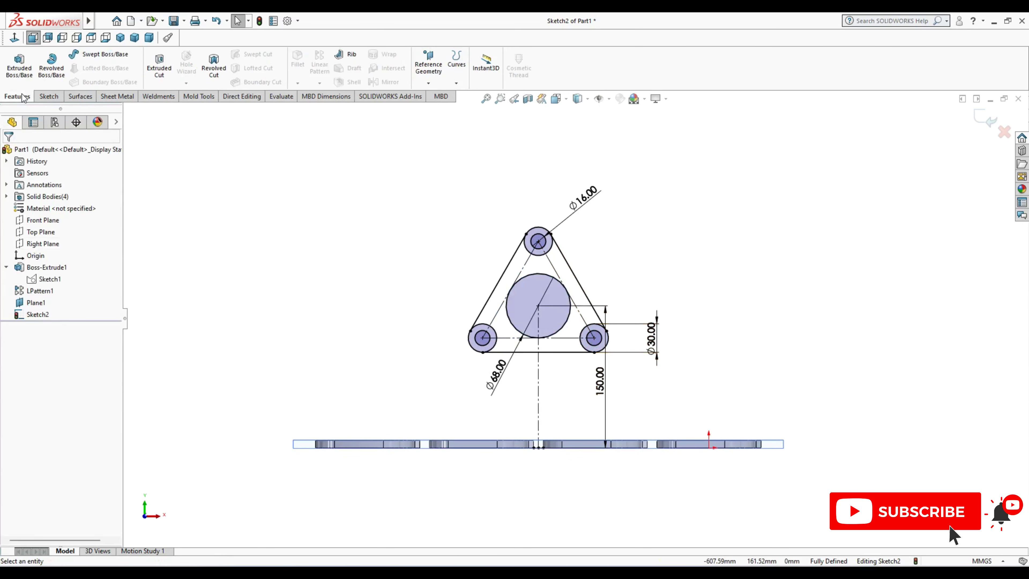
click(19, 65)
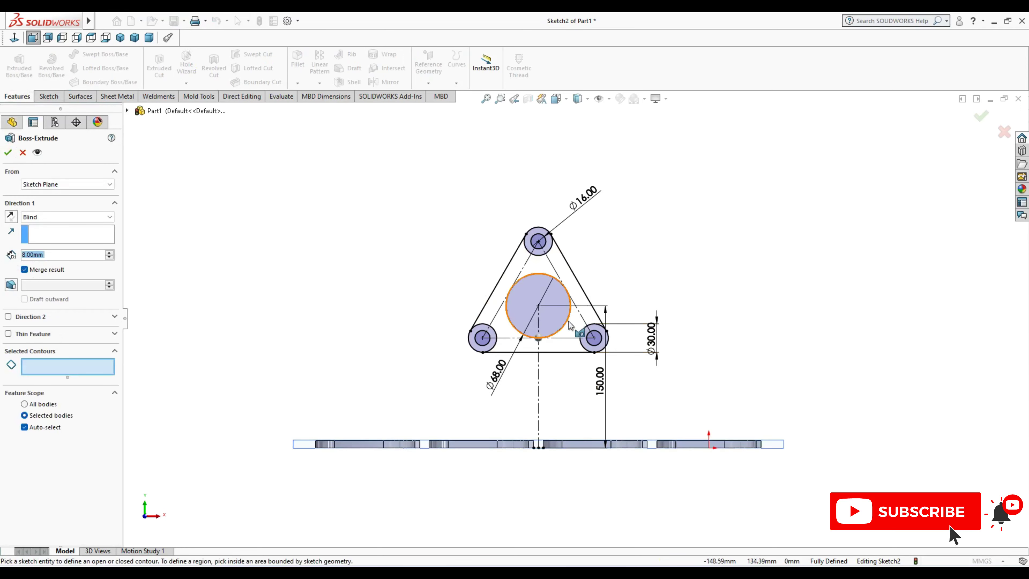
click(578, 299)
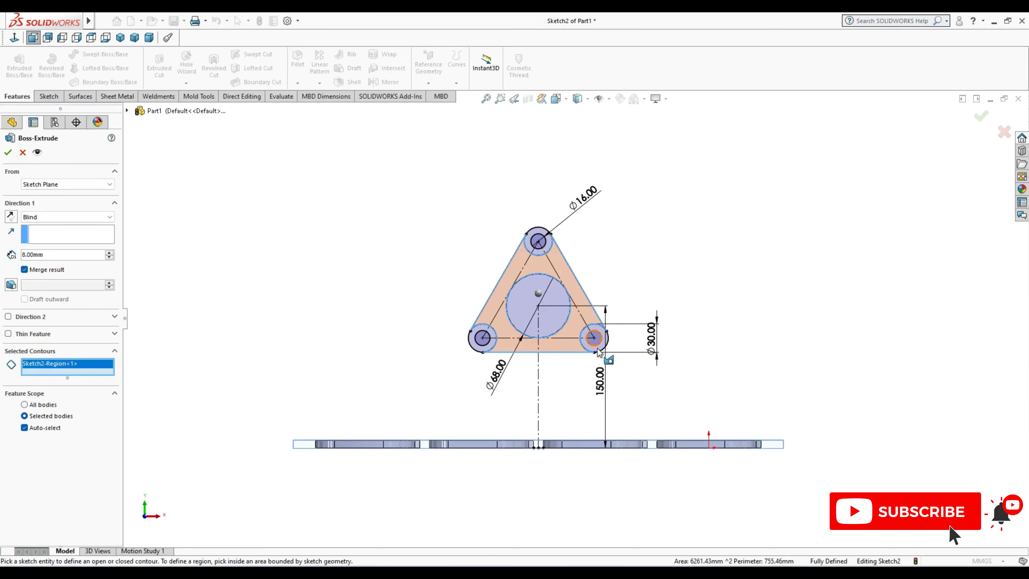
click(120, 39)
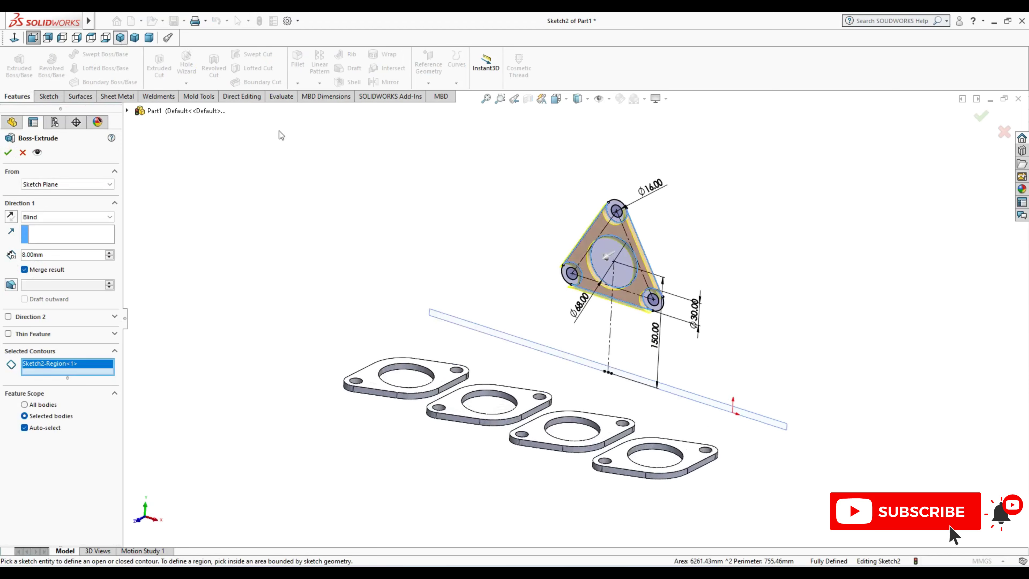
click(601, 220)
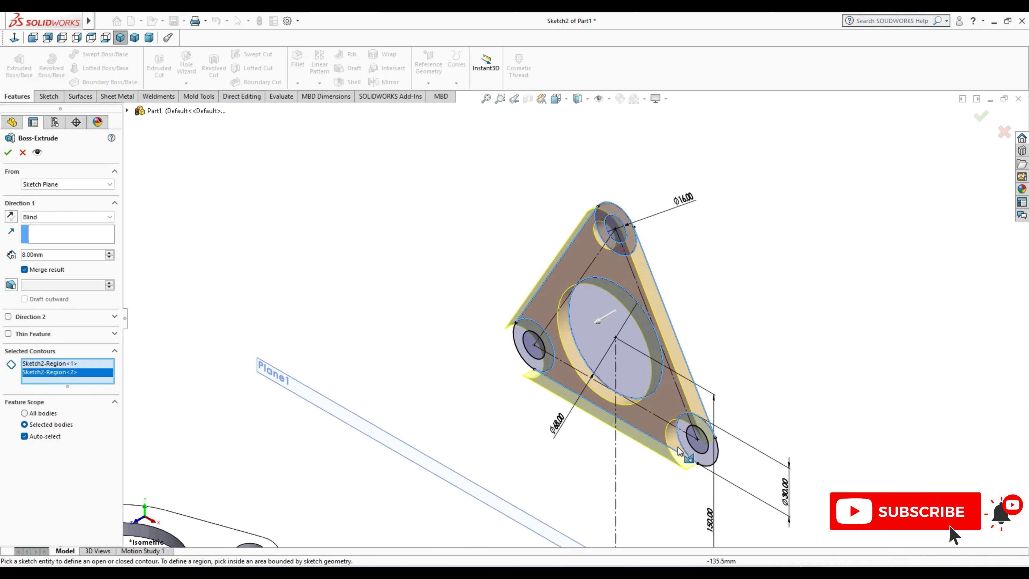
click(704, 457)
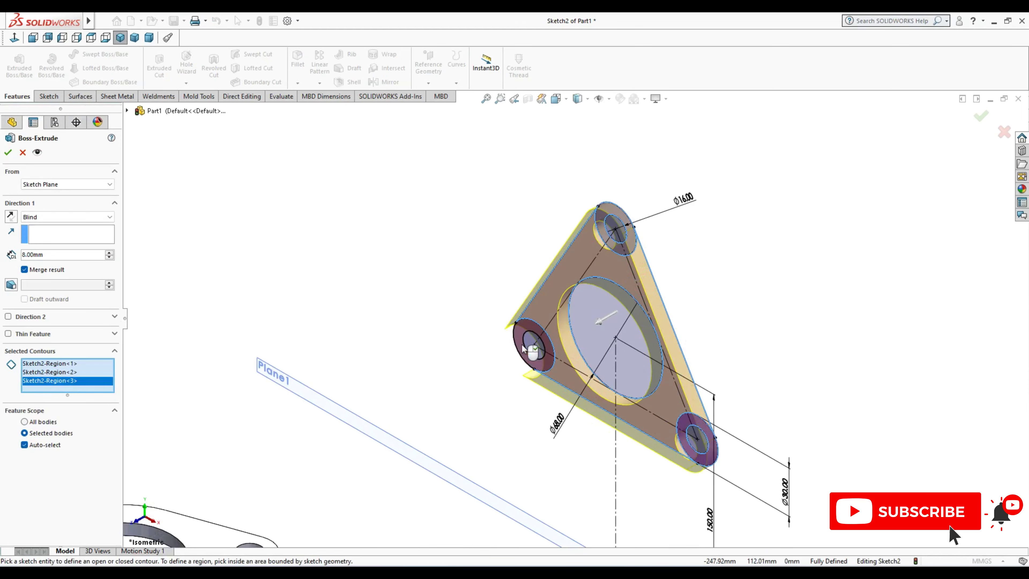
click(509, 353)
scroll(510, 365, up, 5)
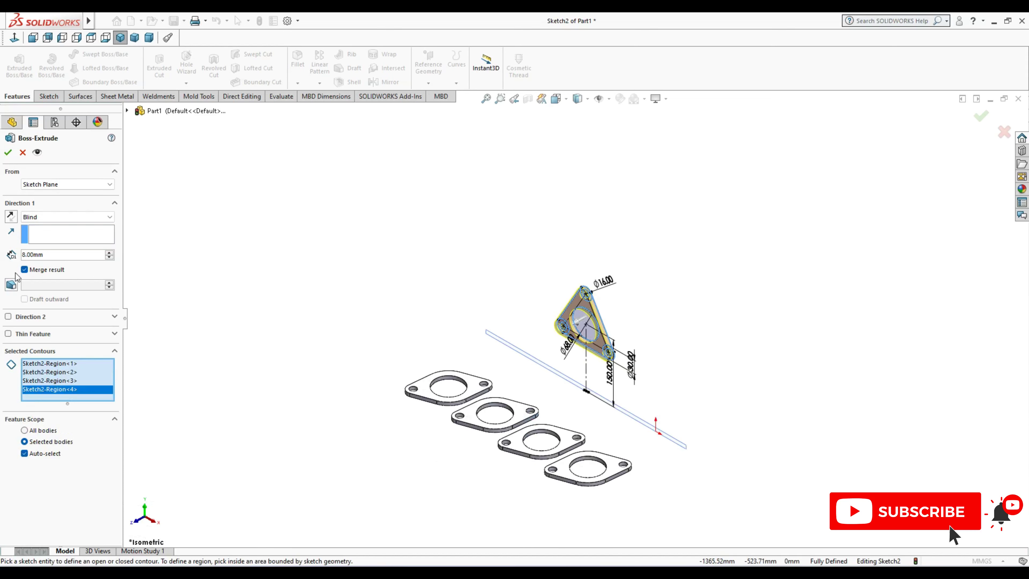
click(8, 152)
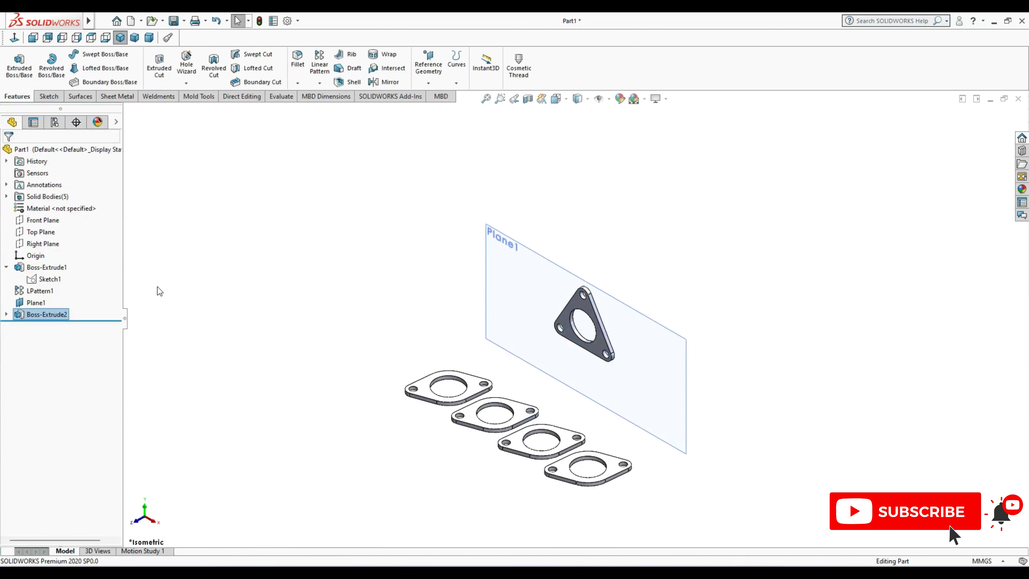
- Hide Plane1 and return to the isometric view
click(683, 367)
click(742, 332)
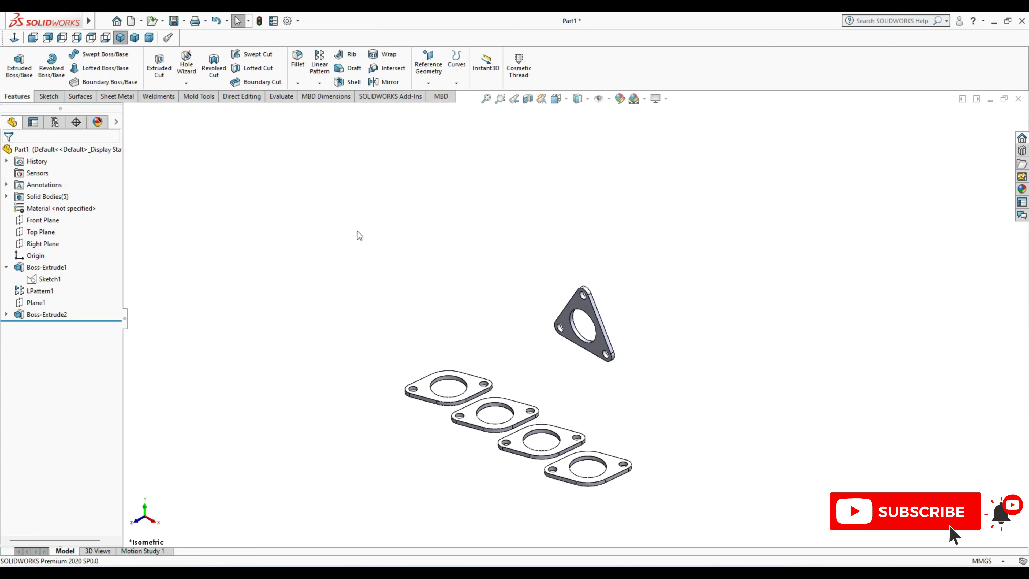
click(120, 38)
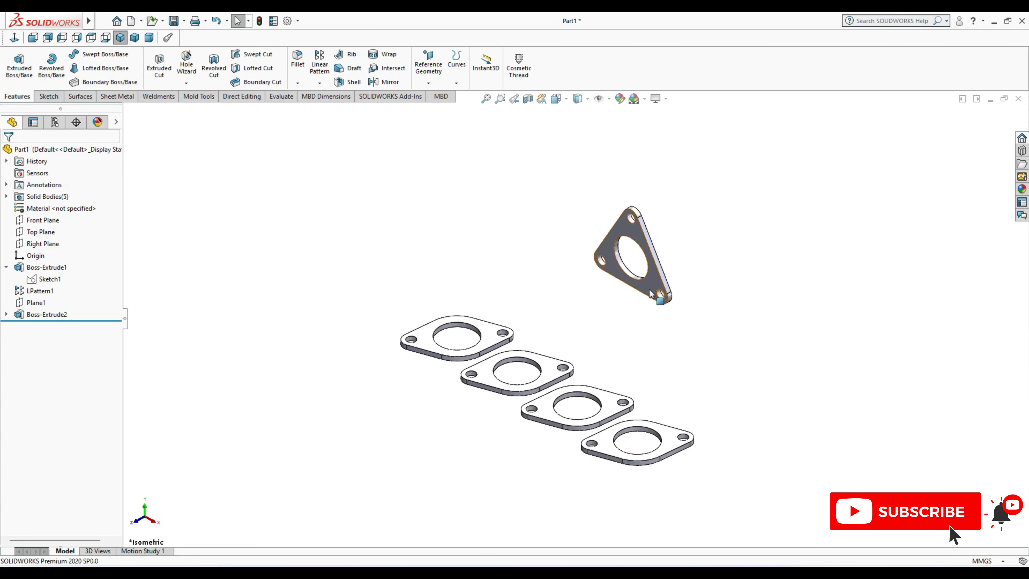
click(658, 284)
- On the flange face, sketch a Ø70 circle concentric with the centre hole, then exit the sketch
click(697, 241)
click(93, 54)
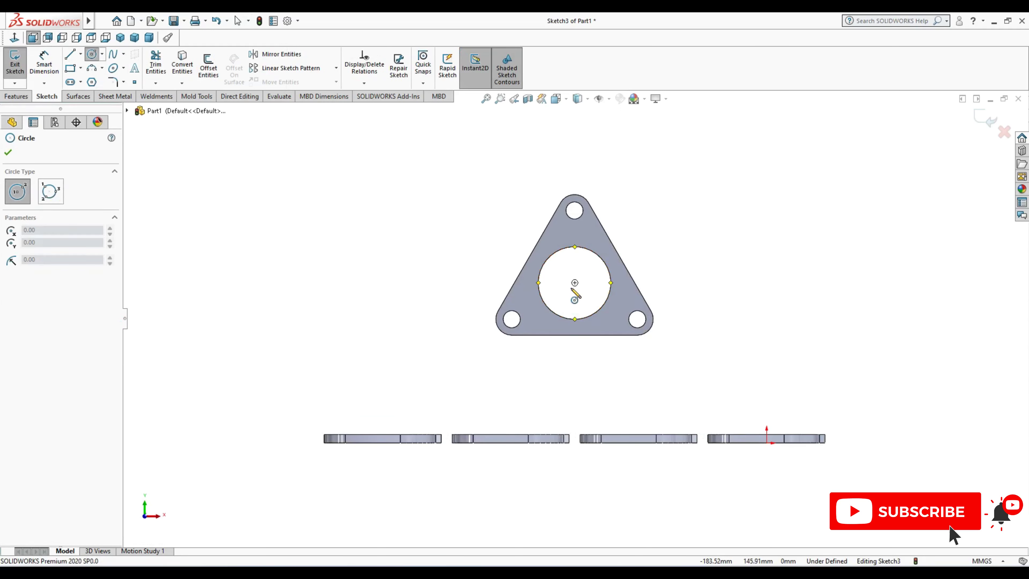
drag(575, 282, 610, 318)
key(d)
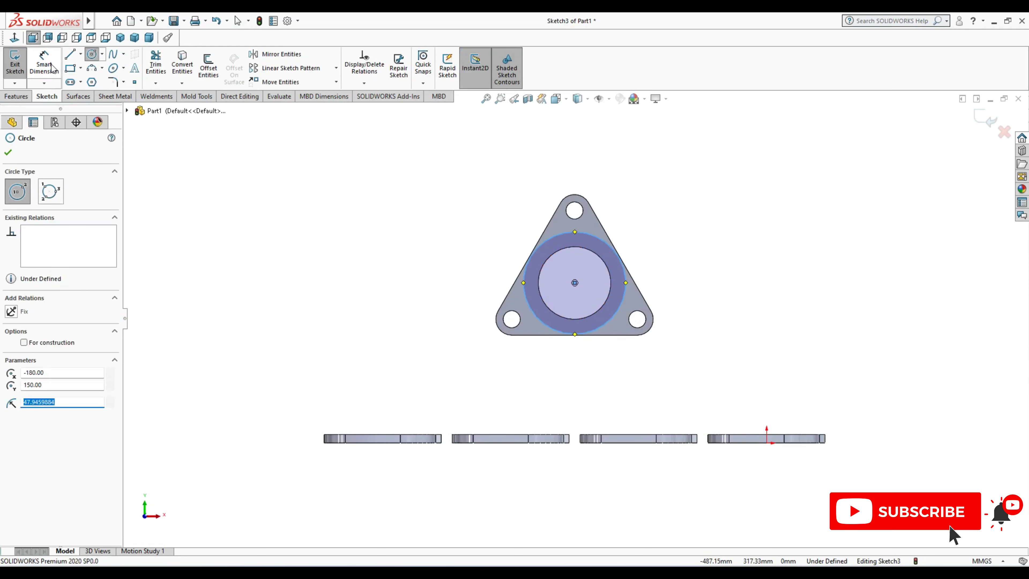
click(600, 329)
click(623, 360)
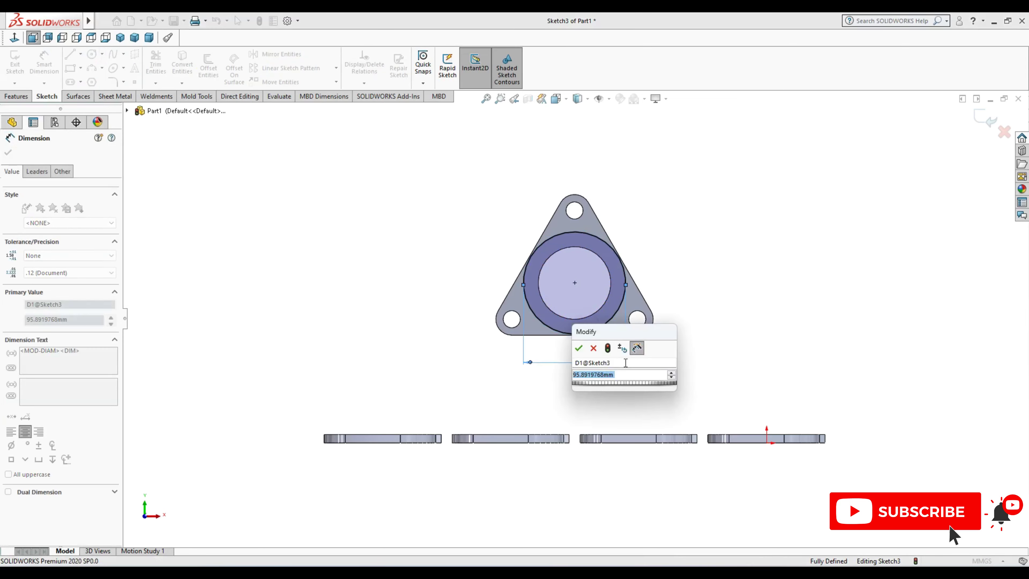
text(70)
key(Return)
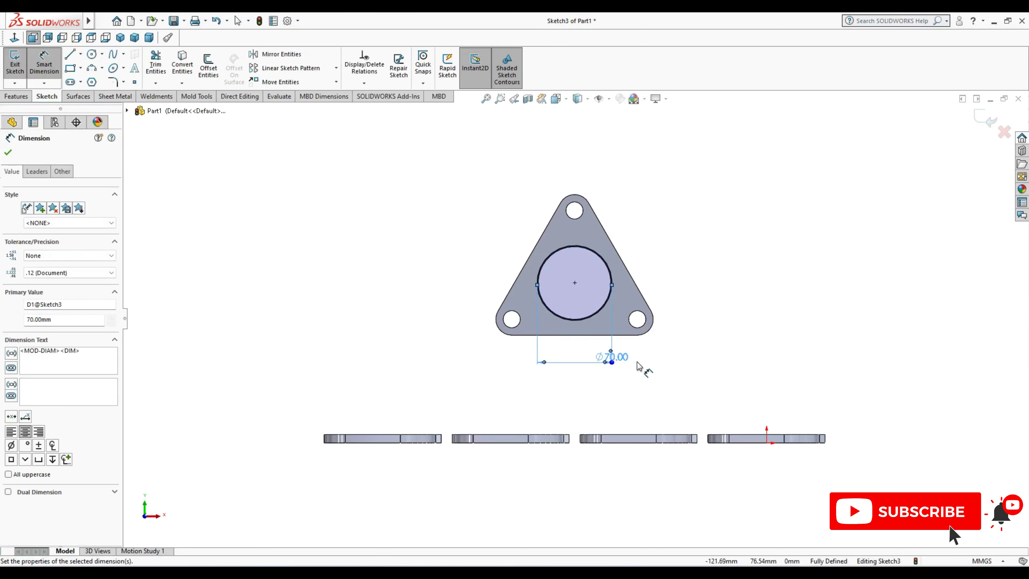
click(985, 120)
mouse_move(609, 345)
middle_down()
mouse_move(595, 316)
mouse_move(597, 357)
mouse_move(418, 291)
middle_up()
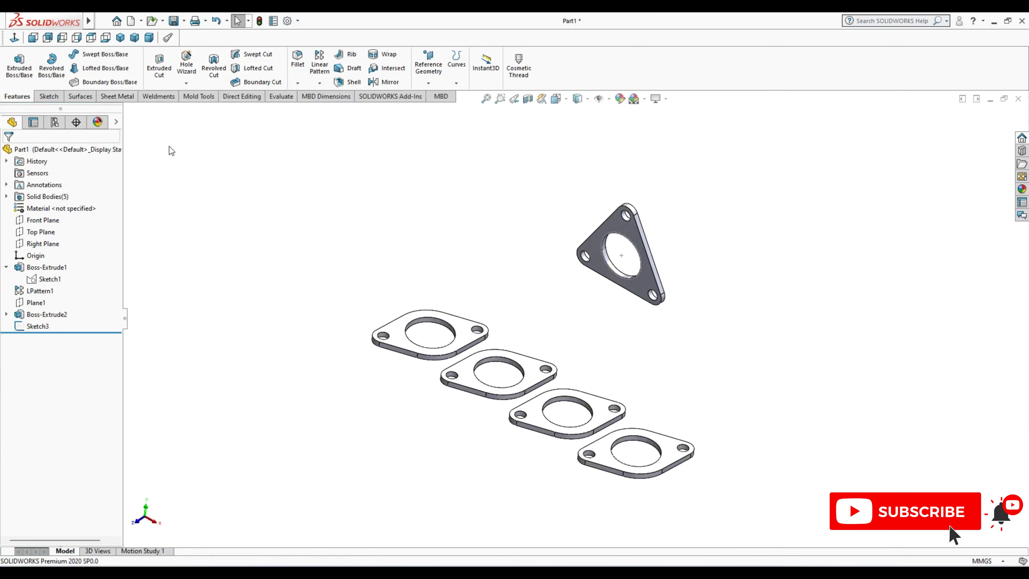
- Start a 3D sketch and draw a line route from the triangular flange's hole centre to the first flange's hole centre
click(56, 98)
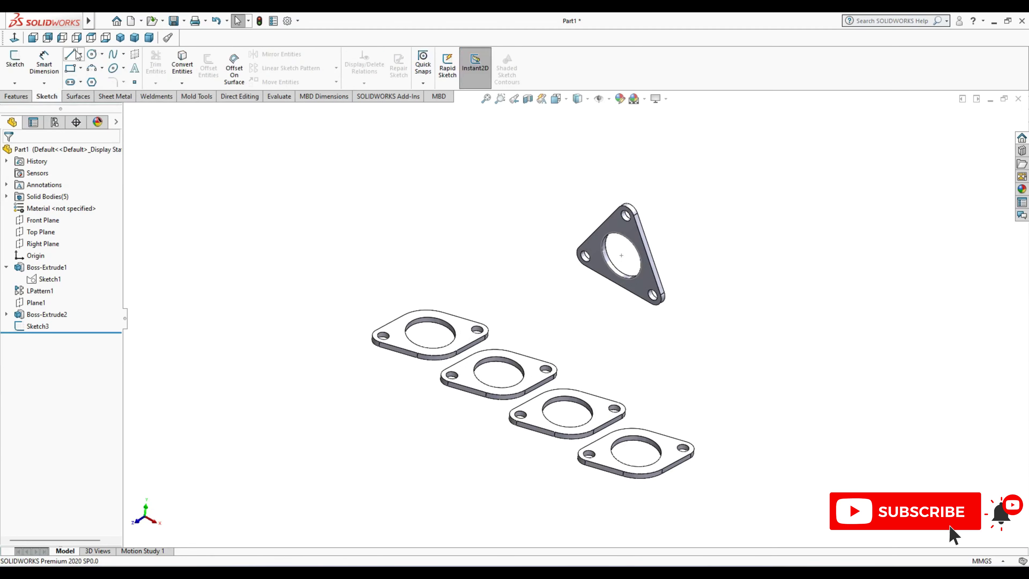
click(14, 83)
click(33, 108)
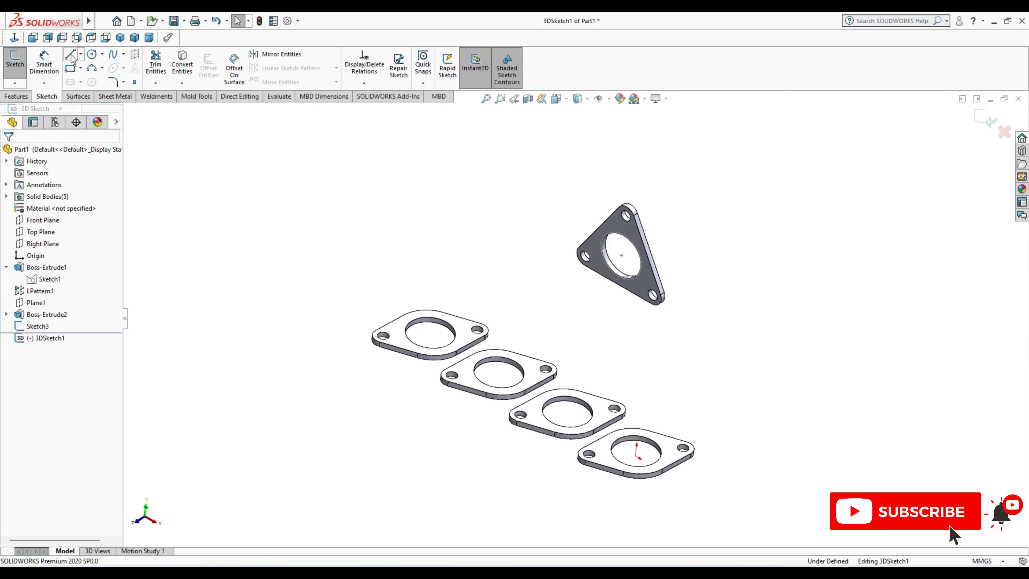
click(73, 60)
click(622, 255)
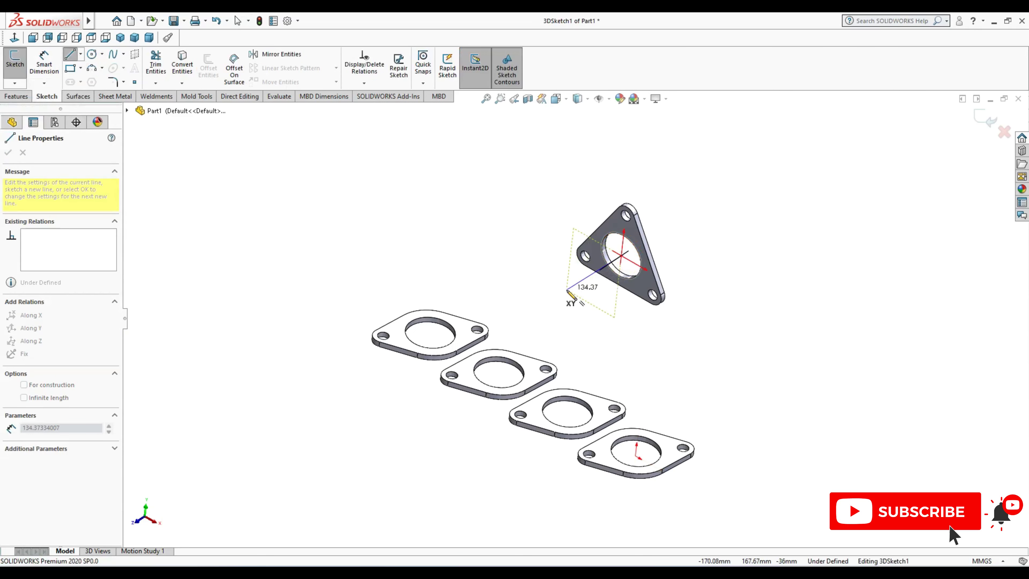
click(567, 288)
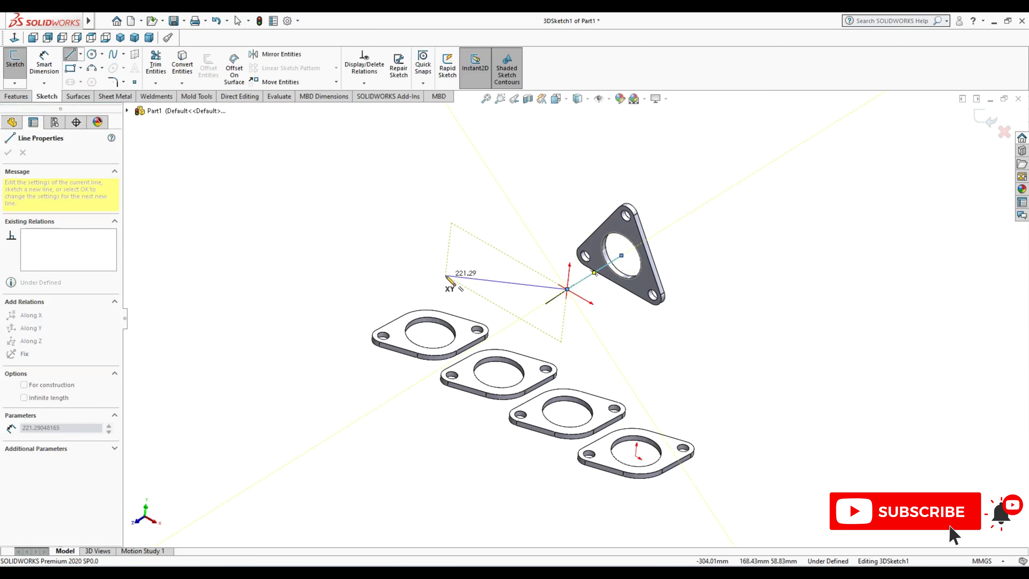
click(430, 333)
key(Escape)
- Constrain the vertical leg along Y and the flange leg along an axis, and snap its endpoint onto the triangular flange
click(438, 302)
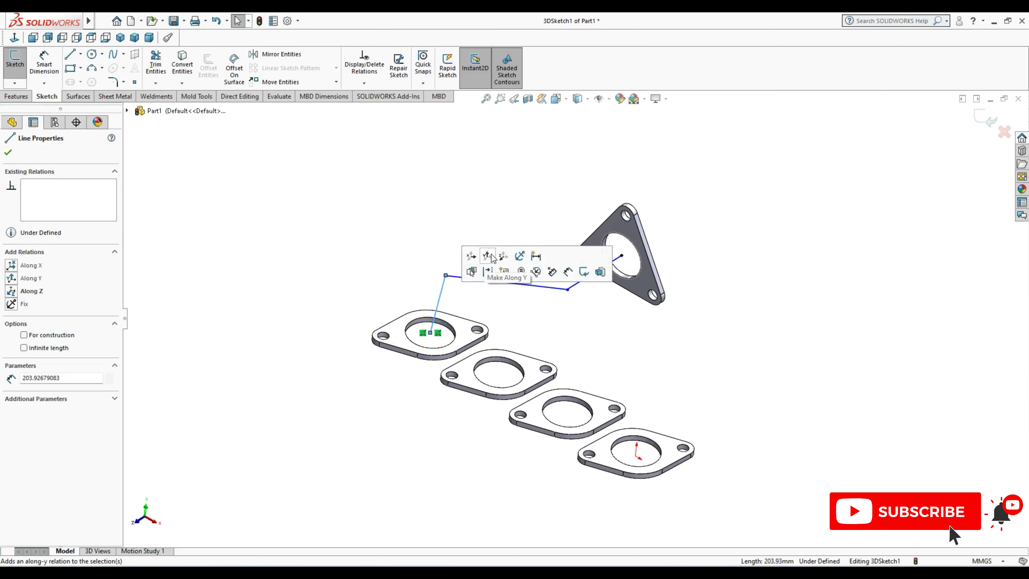
click(491, 258)
key(Escape)
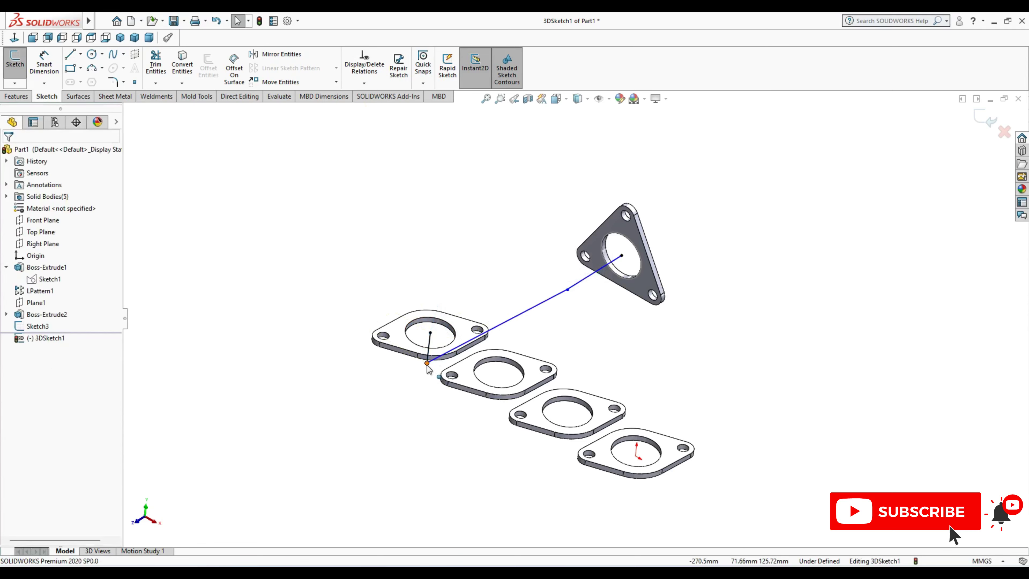
drag(427, 363, 431, 309)
click(594, 271)
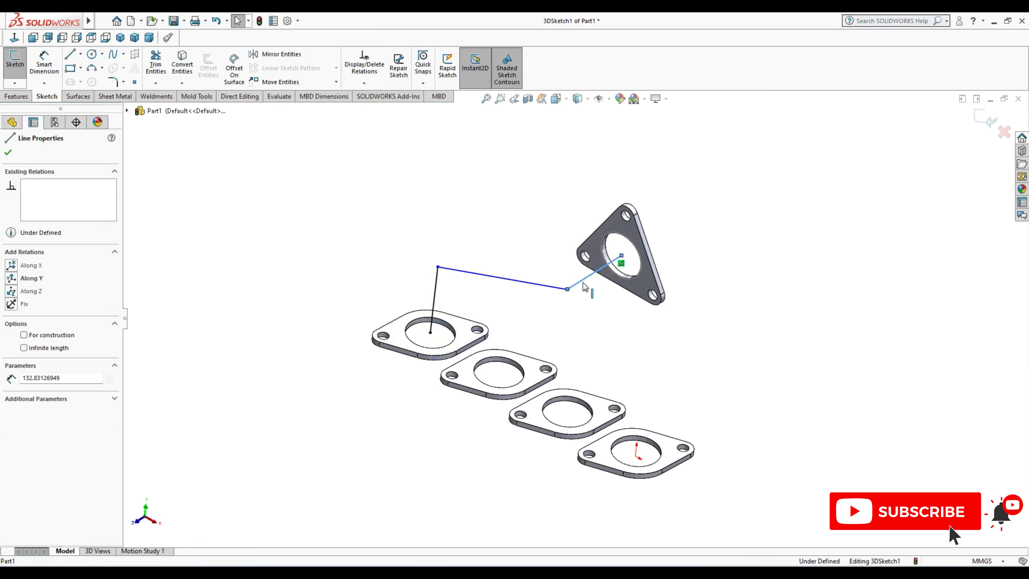
click(652, 255)
key(Escape)
click(684, 215)
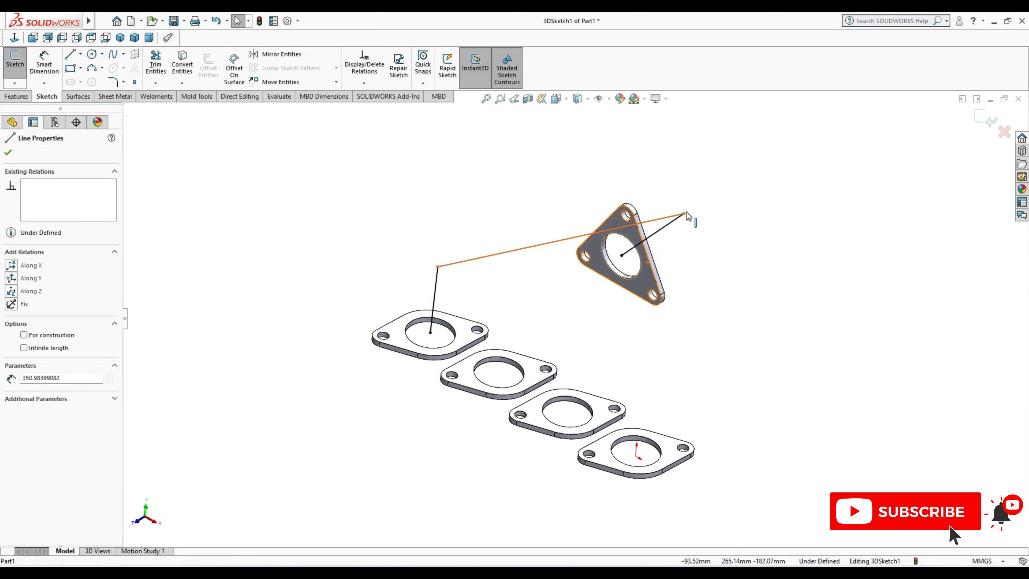
drag(684, 215, 543, 322)
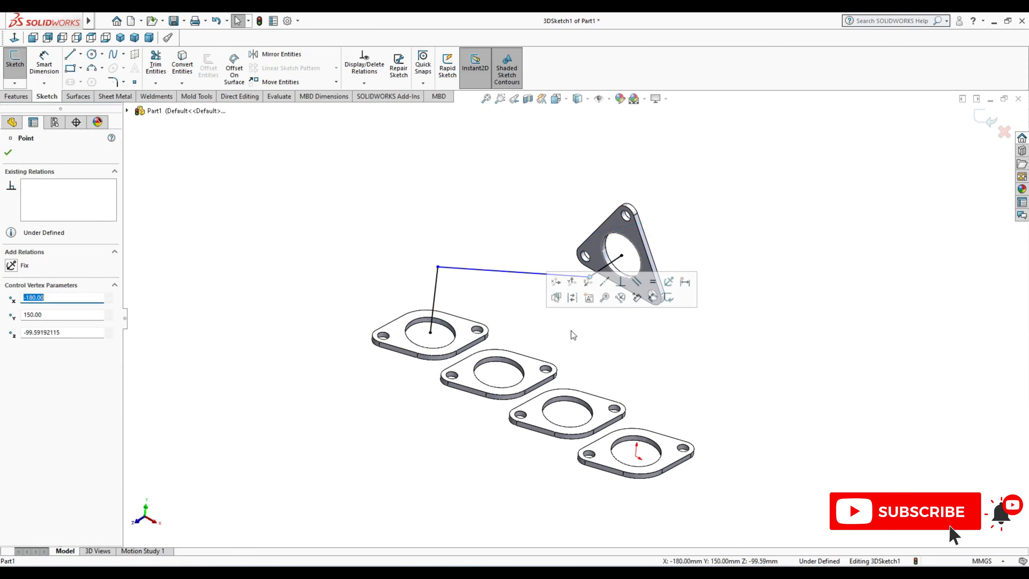
key(Escape)
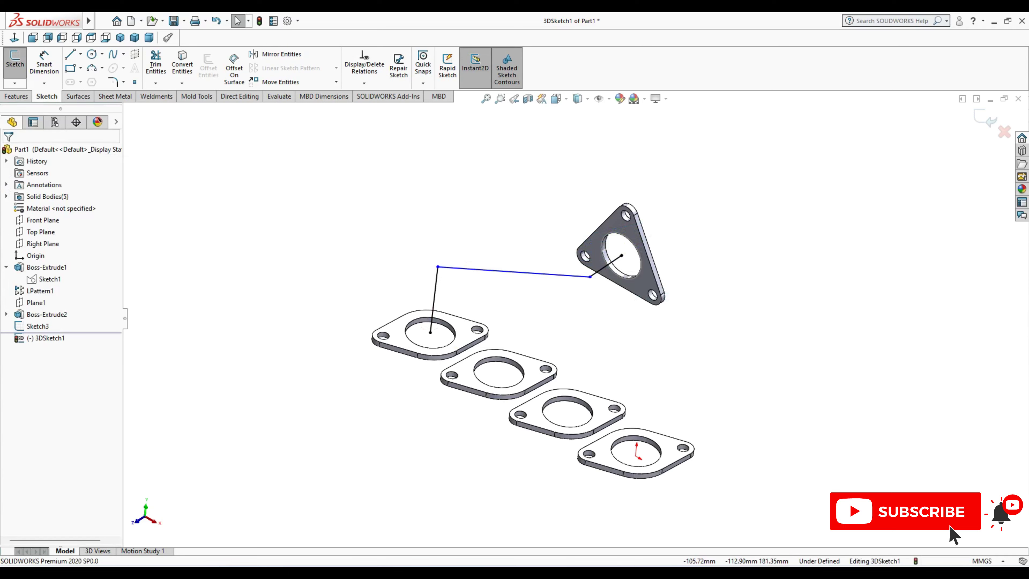
- Dimension the vertical leg 112 mm and the short flange leg 50 mm, then view isometric
click(44, 63)
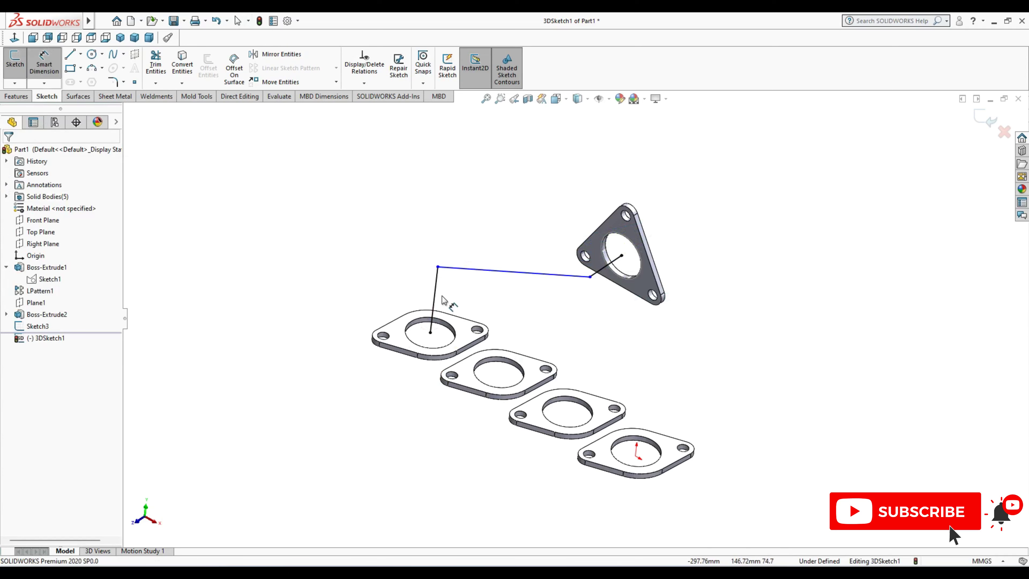
click(436, 299)
click(484, 308)
text(112)
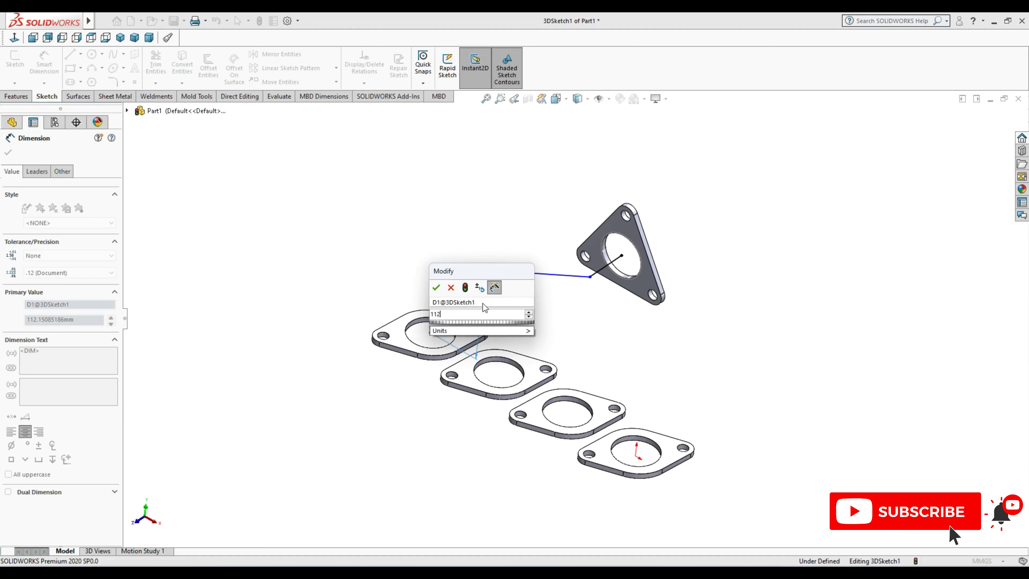
key(Return)
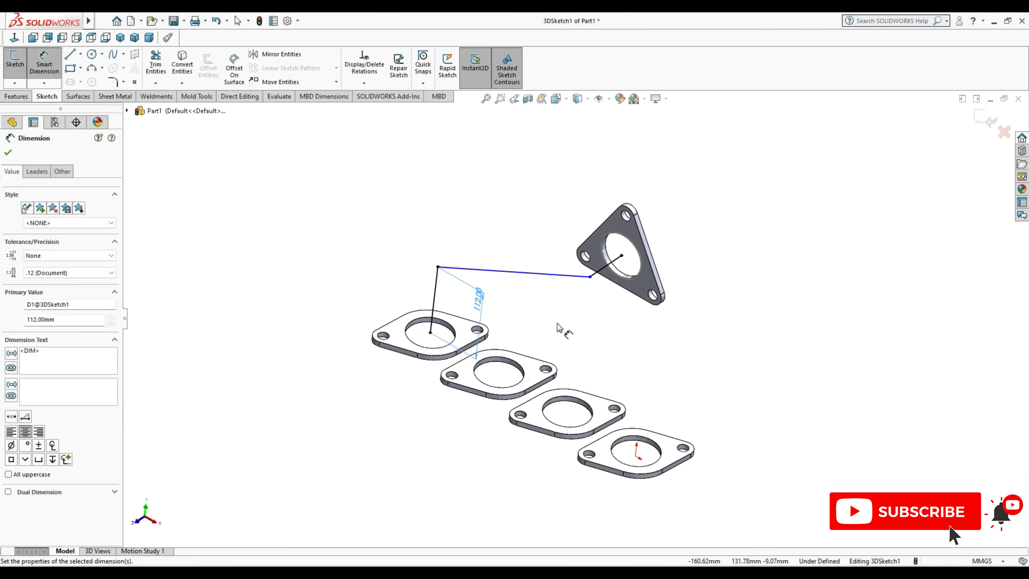
click(606, 266)
click(625, 313)
text(50)
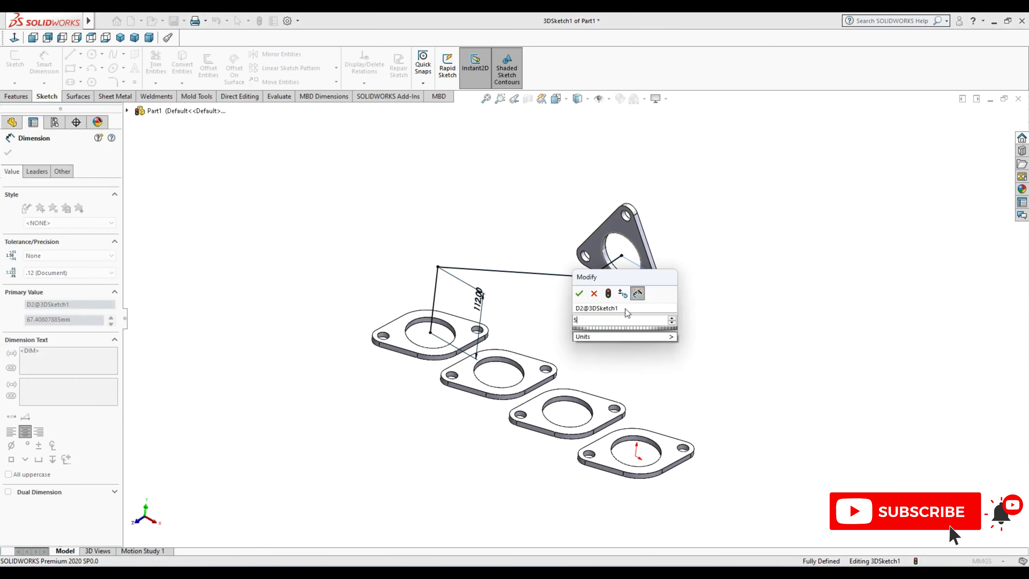
key(Return)
key(Escape)
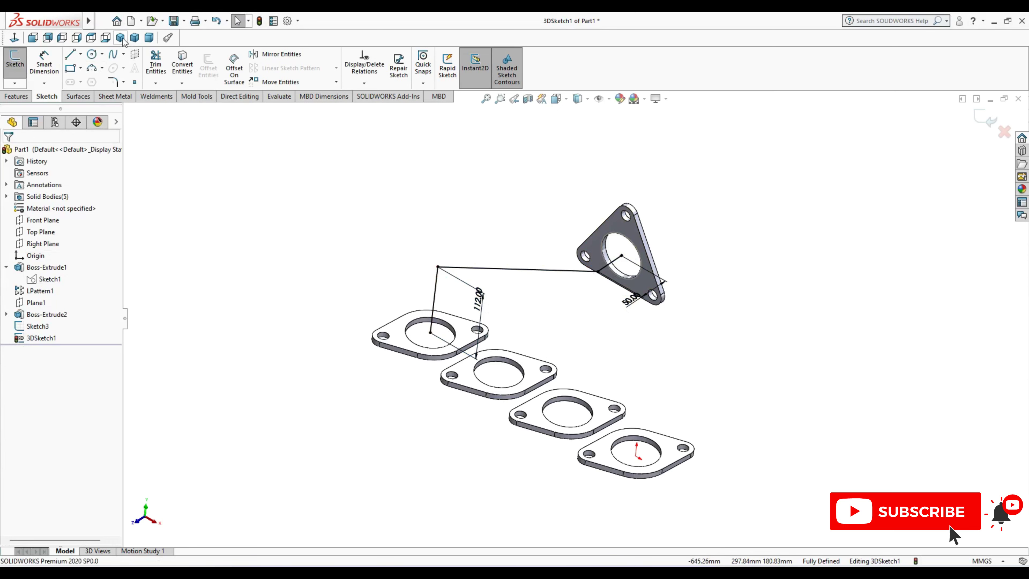
click(121, 37)
- Fillet the path corner near the triangular flange at R60 and the upper vertical-leg corner at R80
click(113, 83)
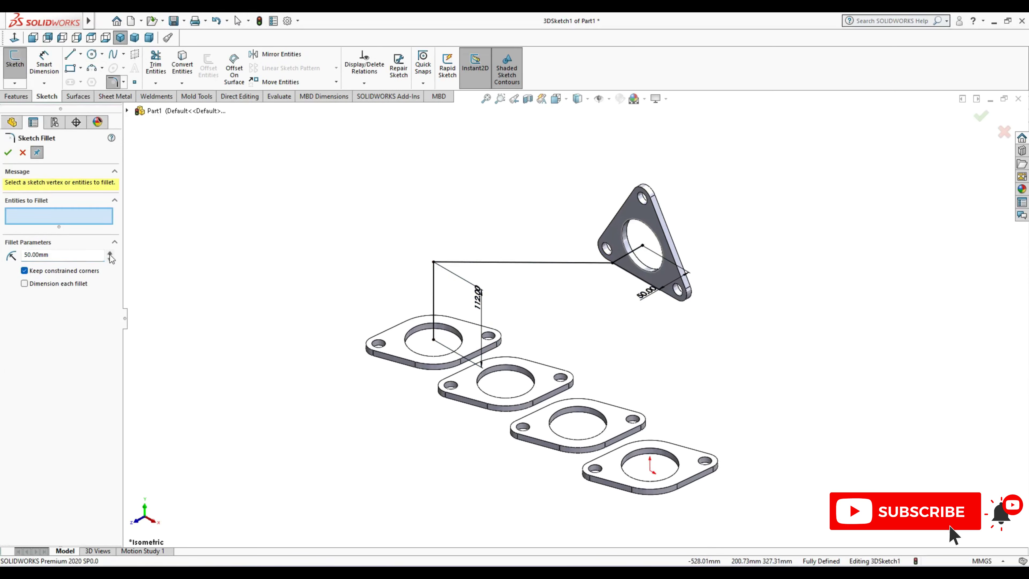
click(613, 263)
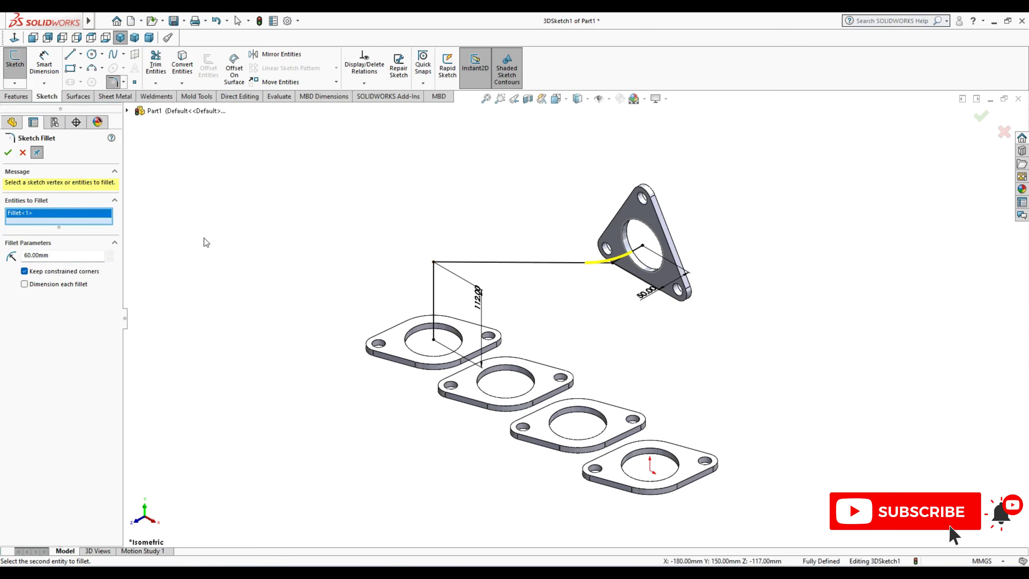
click(8, 152)
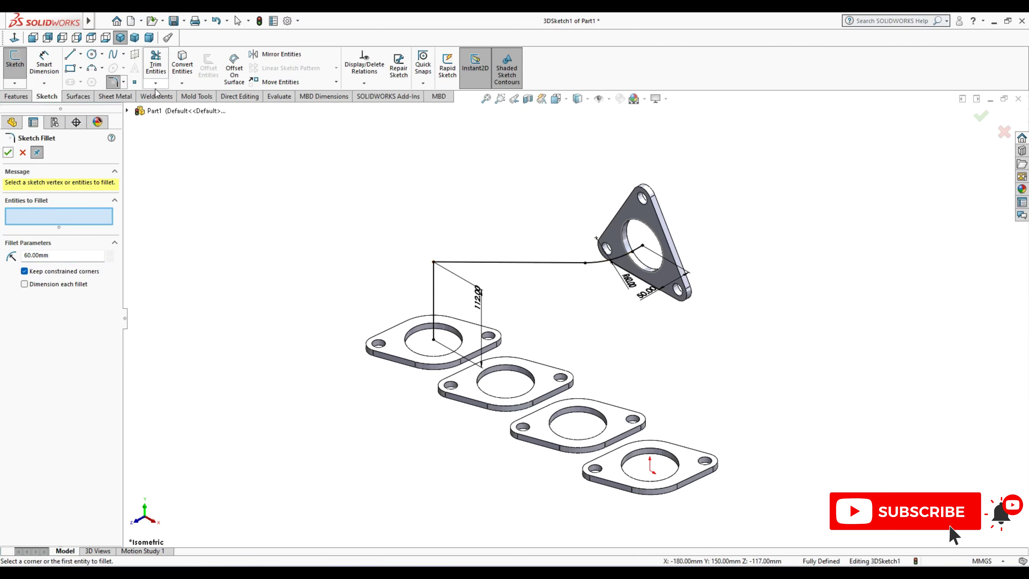
click(436, 264)
text(80)
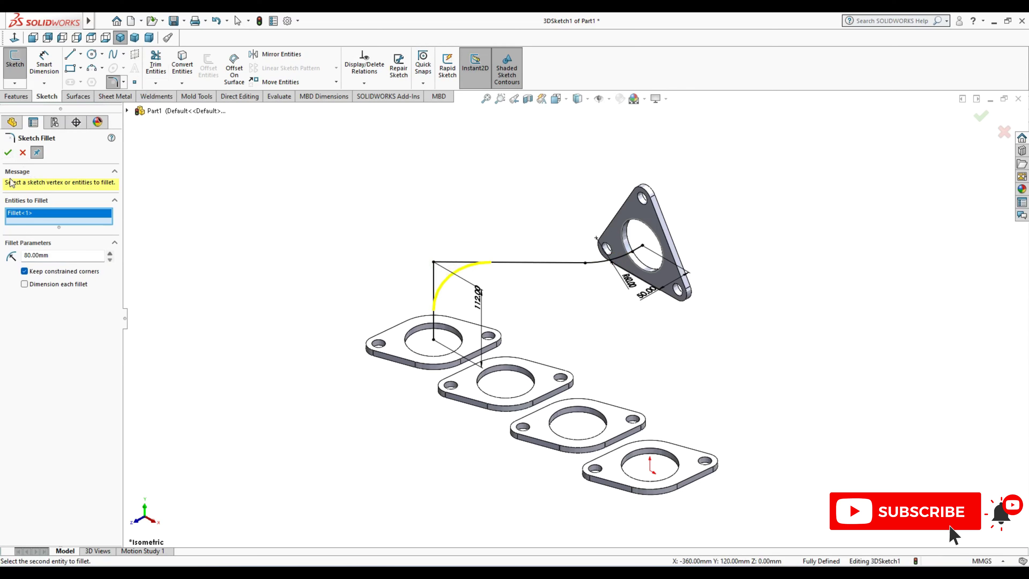
click(8, 152)
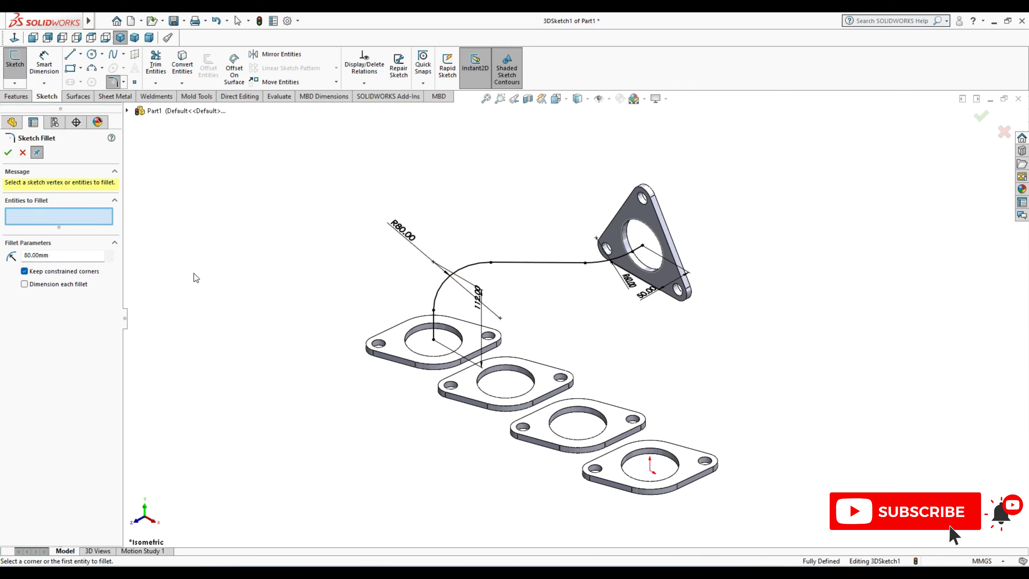
click(982, 122)
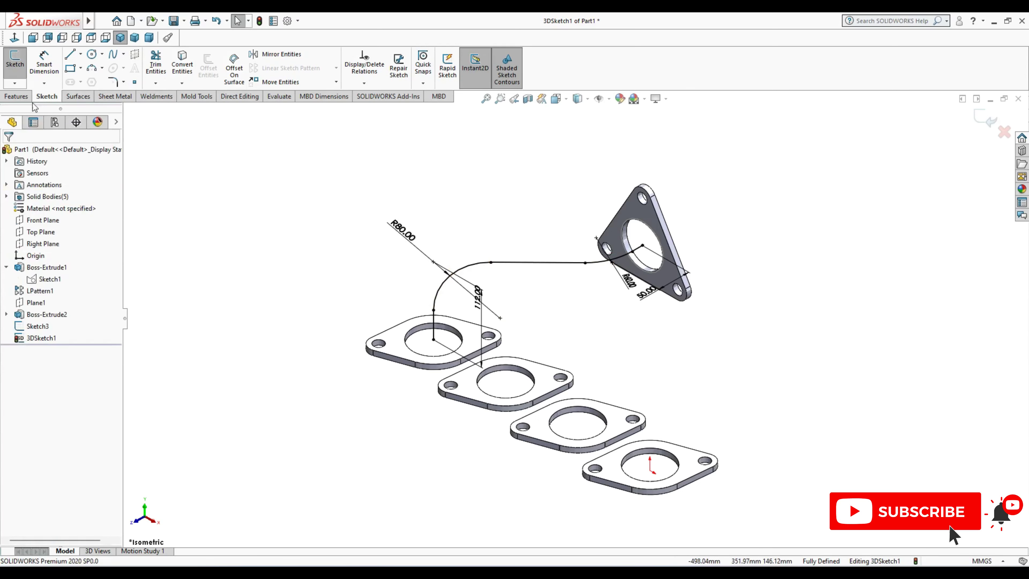
click(19, 97)
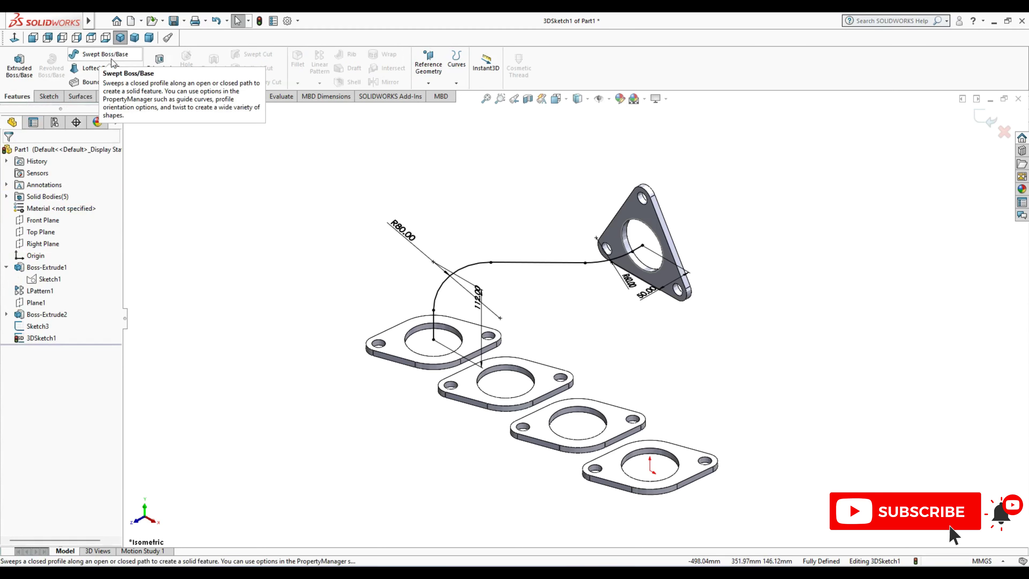
- Sweep the Sketch3 circle along 3DSketch1 with Merge result unchecked, creating Sweep1
click(104, 54)
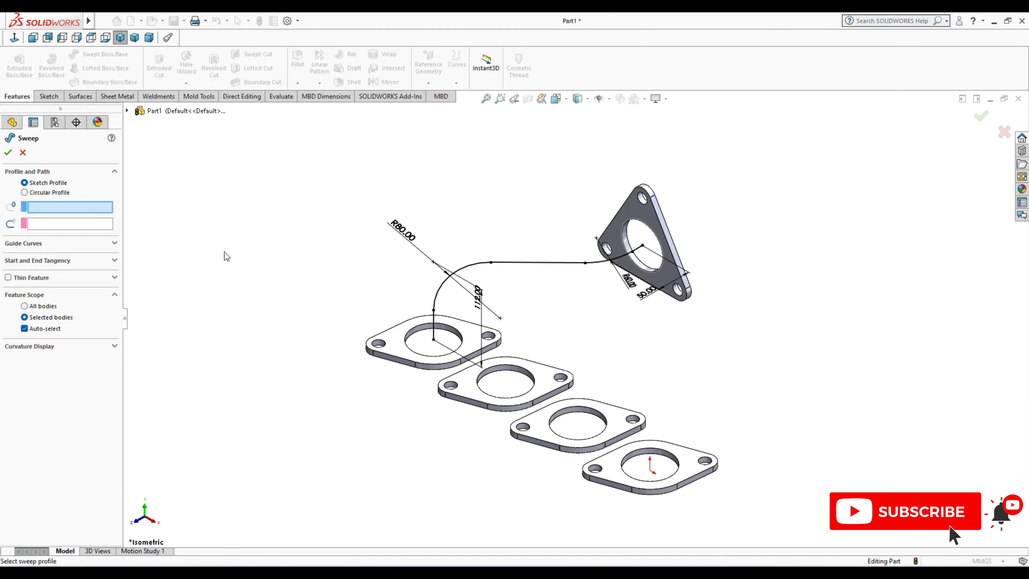
click(665, 268)
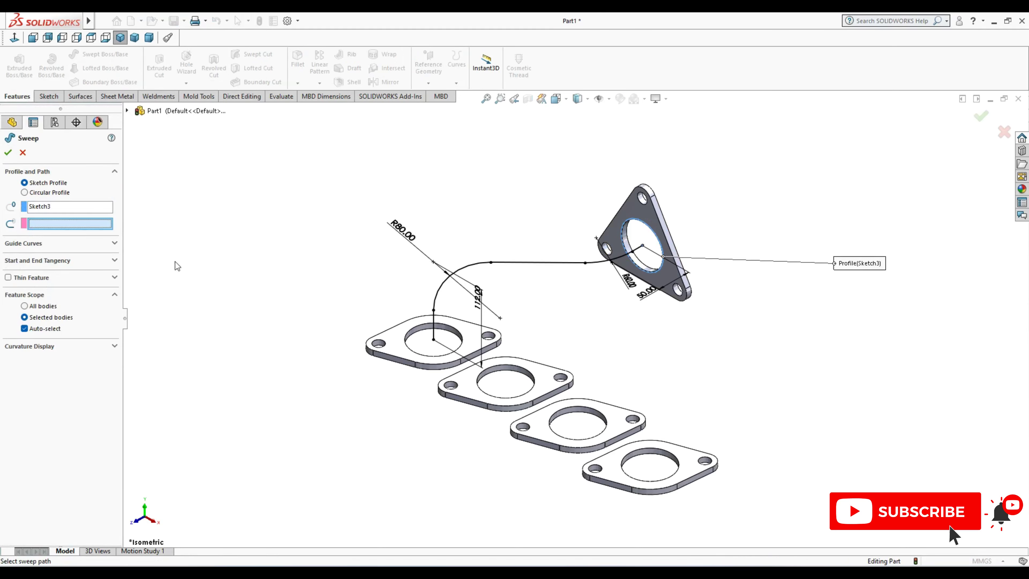
click(603, 262)
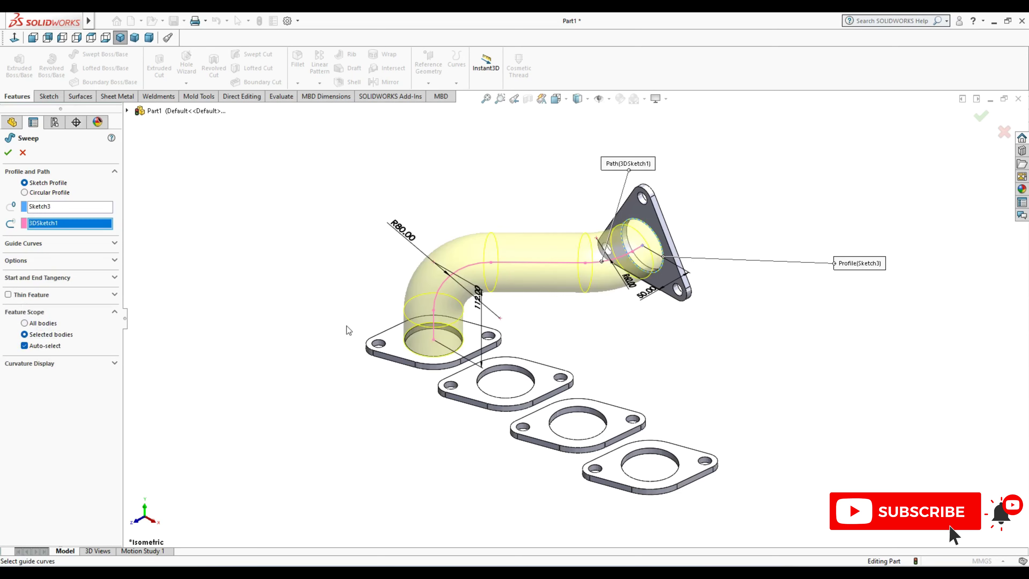
click(26, 263)
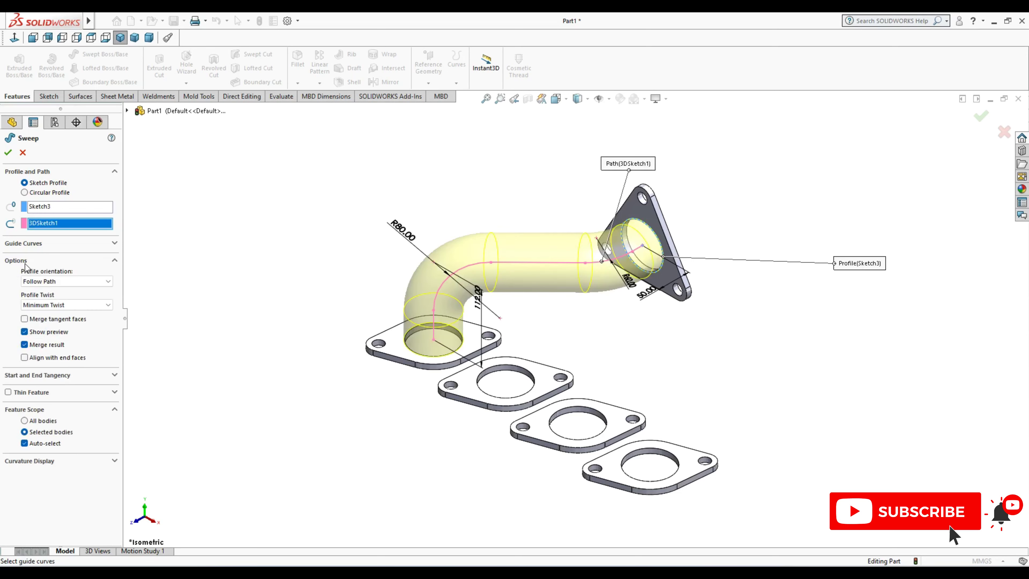
click(24, 345)
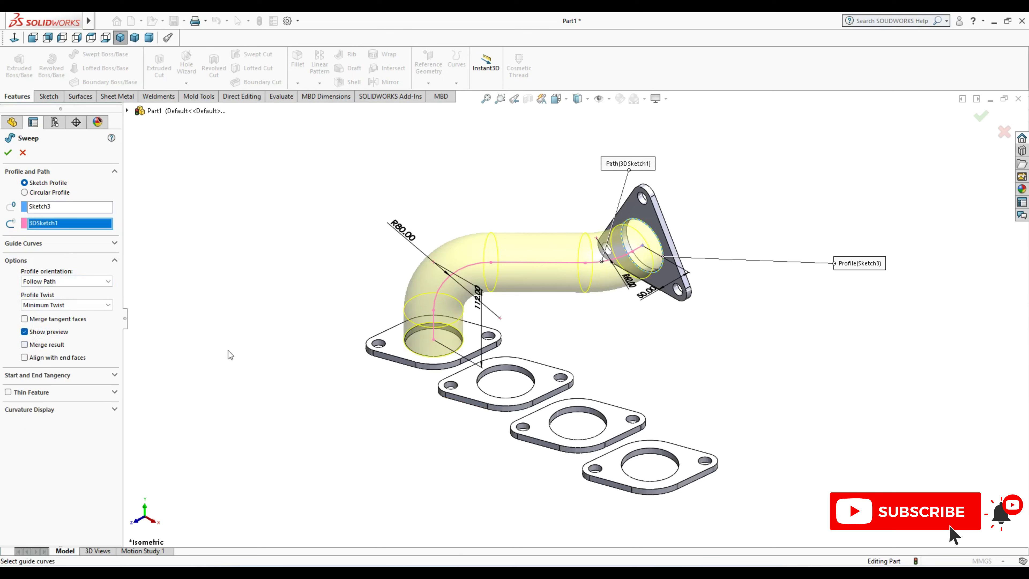
click(8, 153)
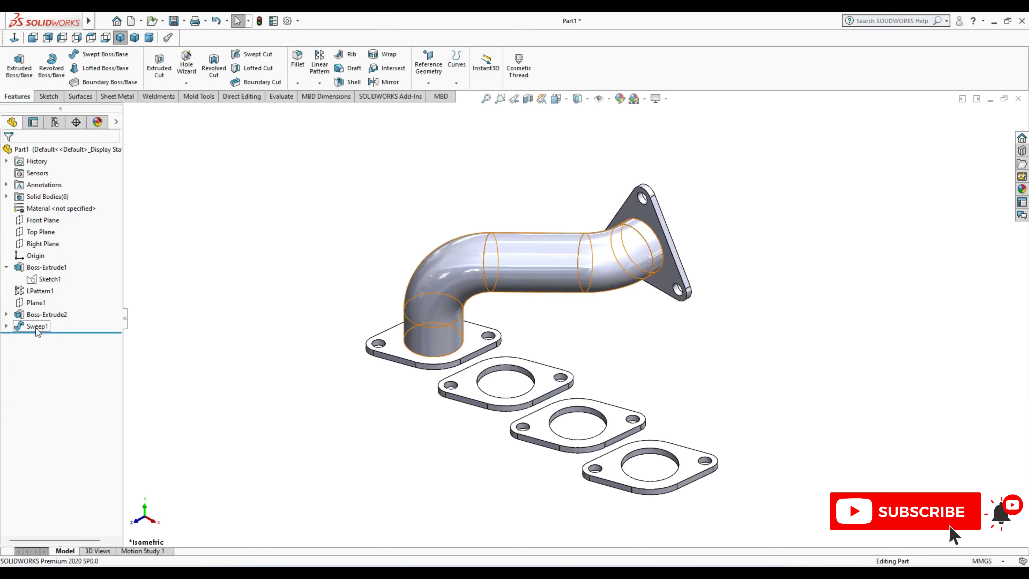
- Hide the Sweep1 pipe and expand it to check its Sketch3 profile
right_click(35, 327)
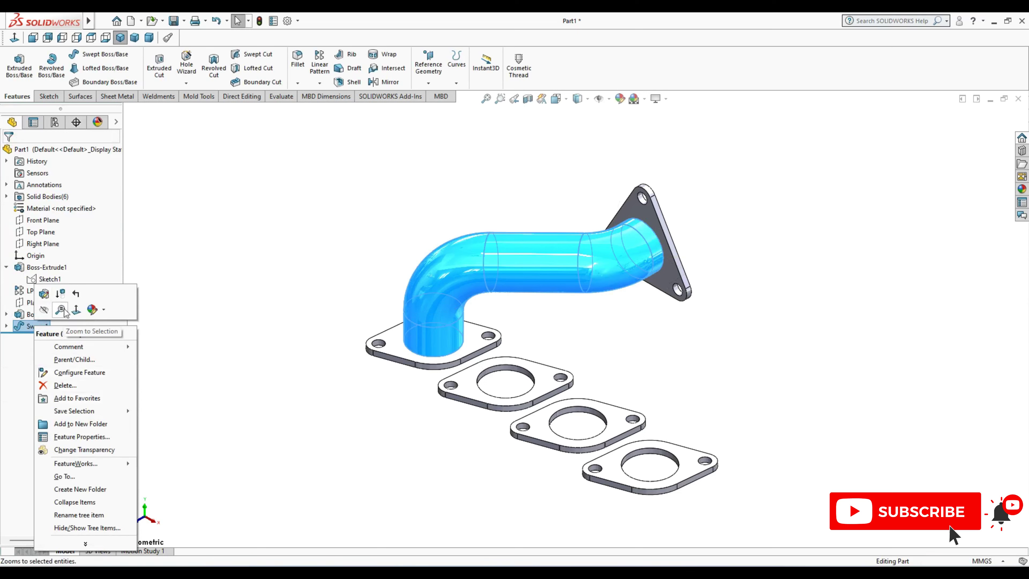
click(44, 309)
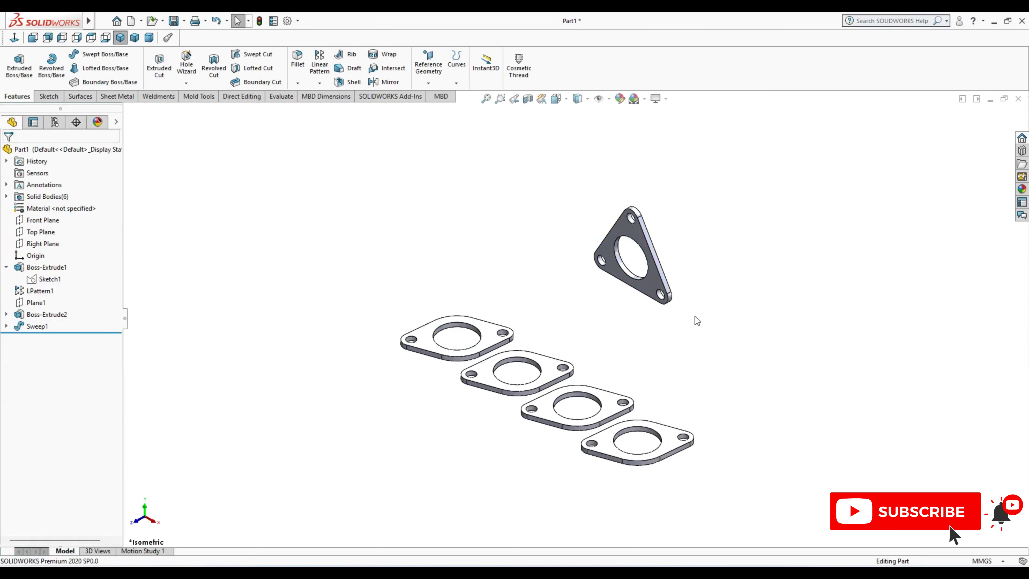
ctrl+middle_drag(695, 316, 614, 314)
click(7, 326)
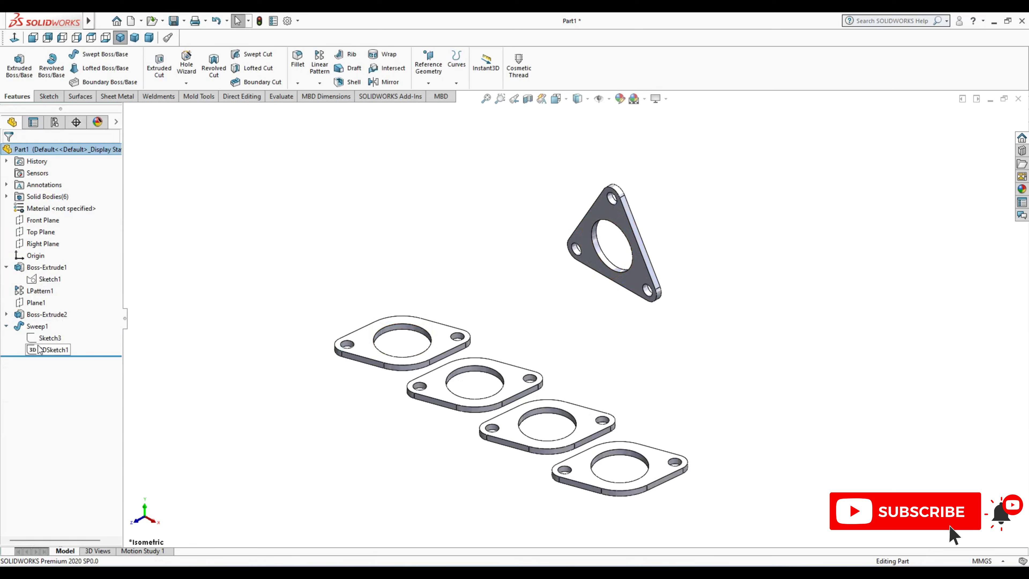
click(50, 339)
click(52, 327)
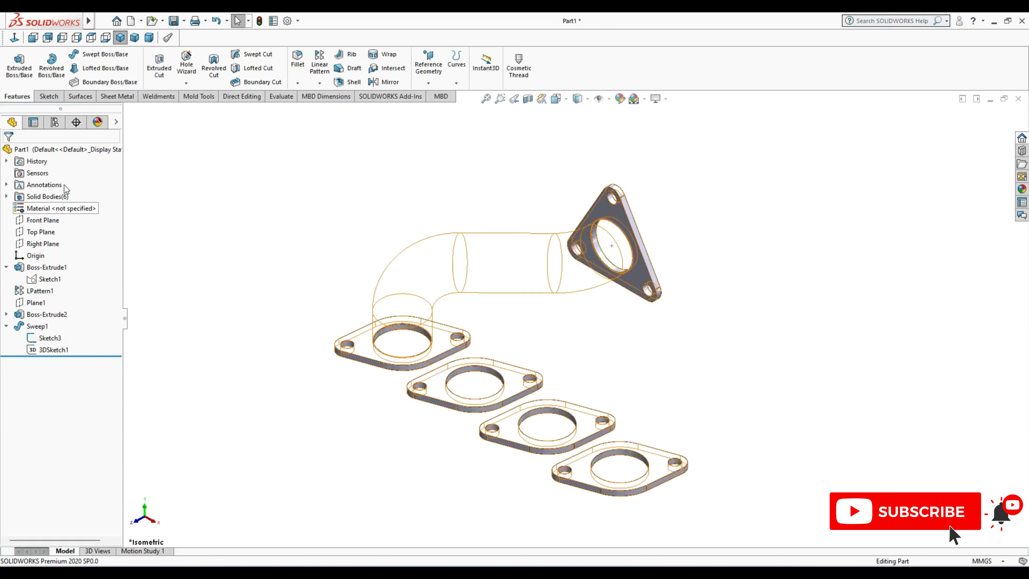
- Start 3DSketch2 with lines from the triangular flange's hole centre down to the second flange's hole centre
click(45, 96)
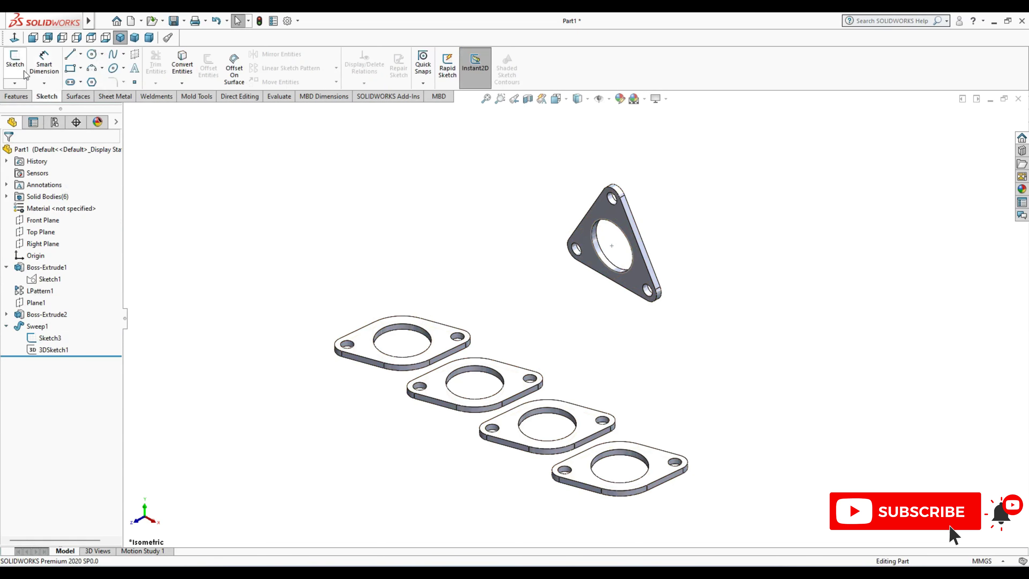
click(14, 83)
click(20, 106)
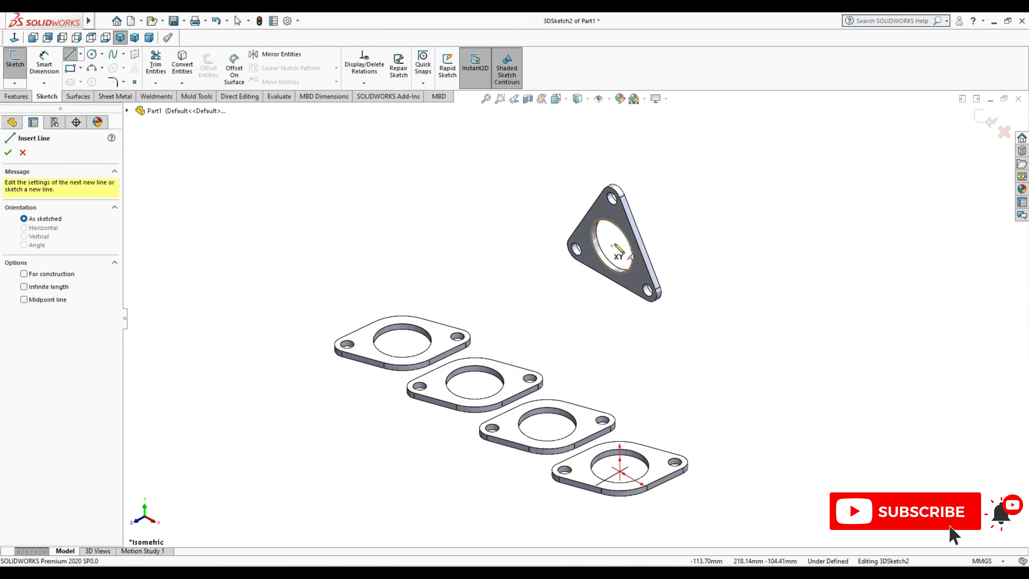
click(611, 246)
click(529, 274)
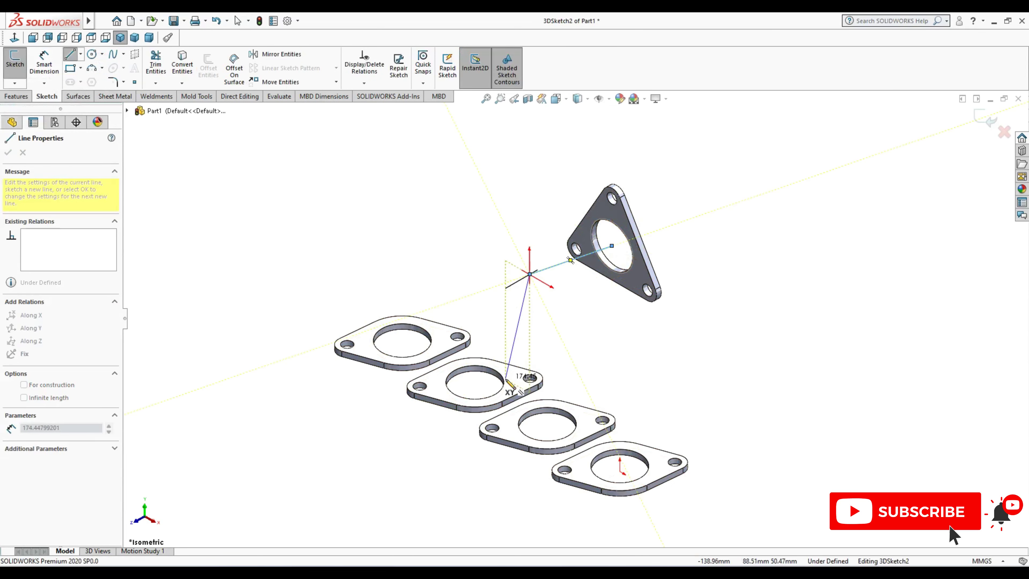
click(487, 316)
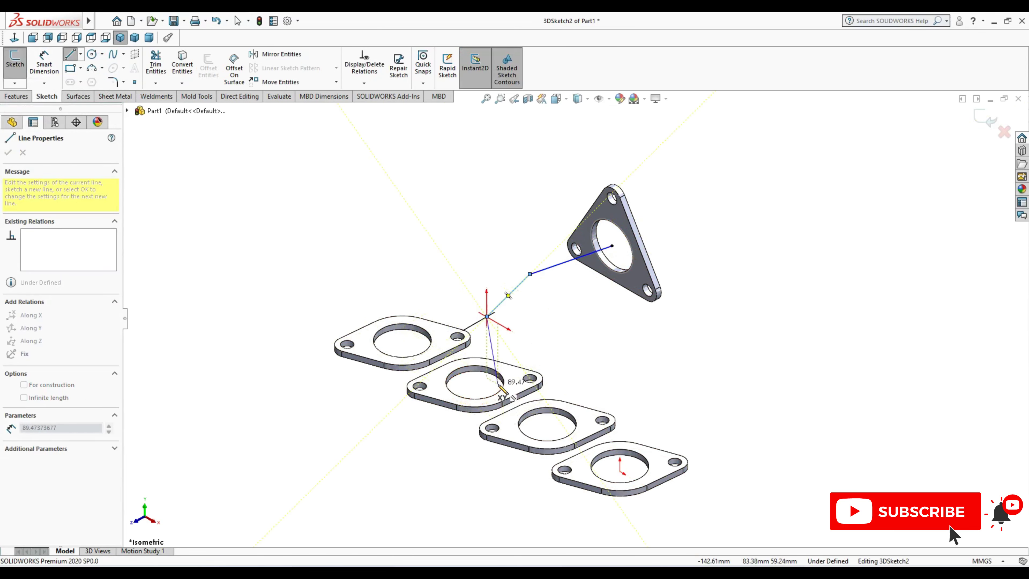
click(474, 381)
key(Escape)
- Make the leg above the second flange vertical, constrain the slanted line, and reposition the junction point
click(481, 348)
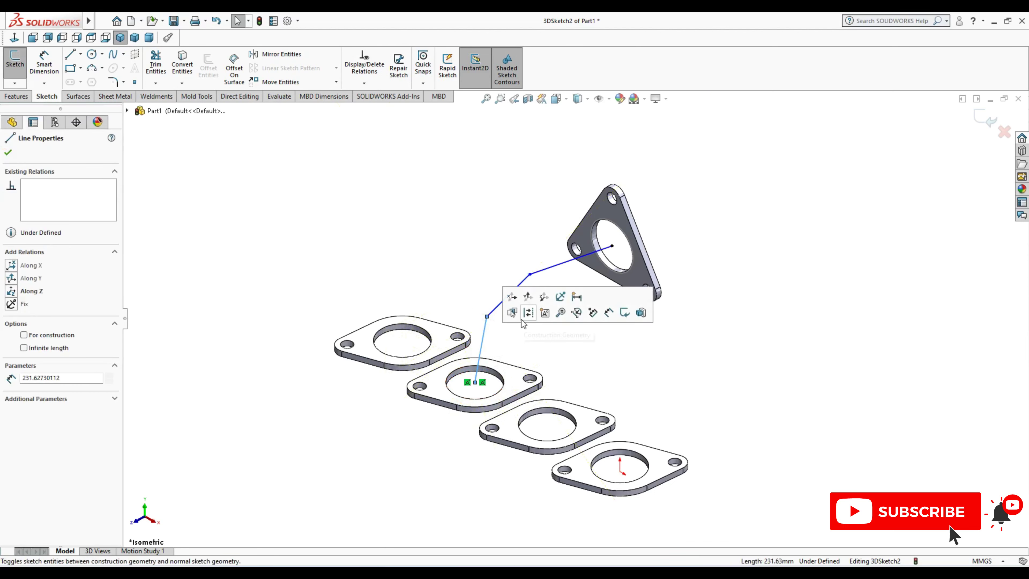
click(528, 297)
click(566, 385)
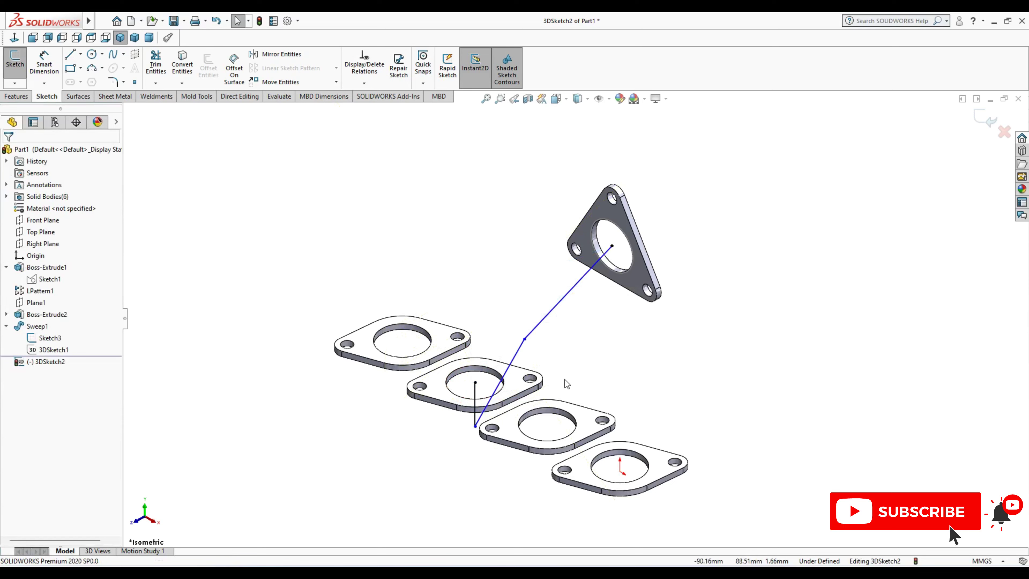
click(577, 289)
click(620, 258)
click(559, 362)
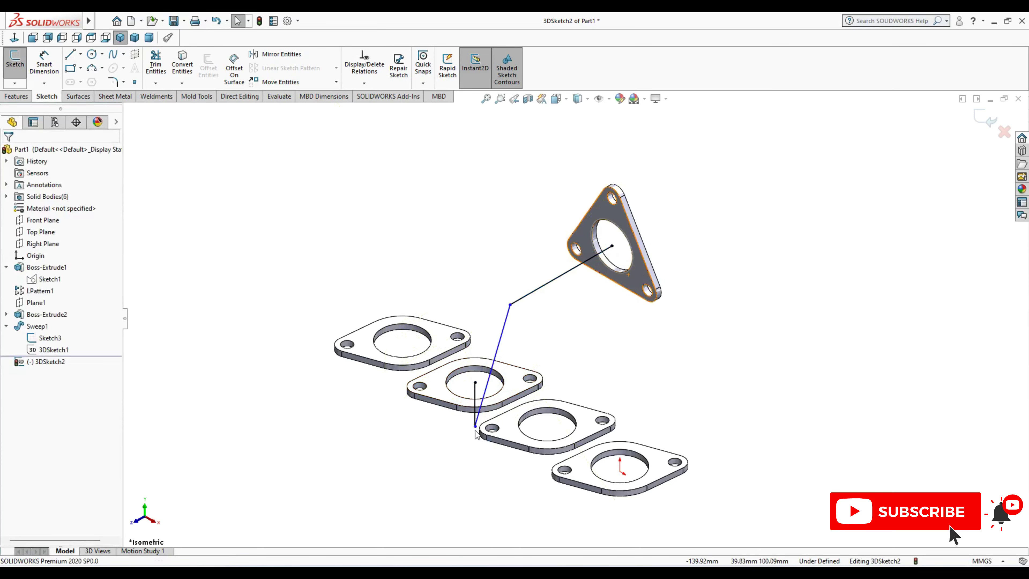
mouse_move(475, 426)
mouse_down()
mouse_move(477, 287)
mouse_move(545, 286)
mouse_up()
click(575, 348)
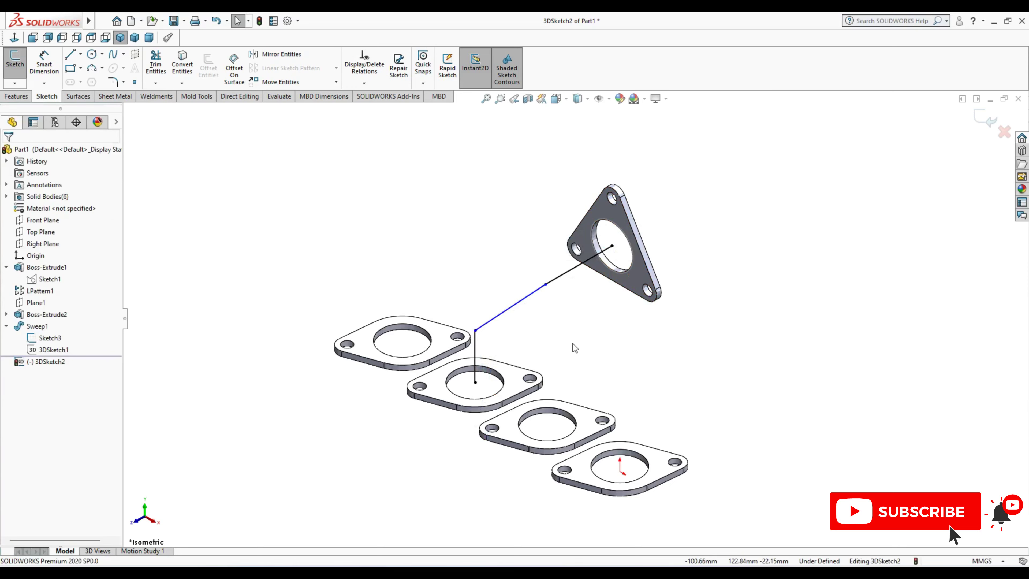
- Dimension the 3DSketch2 horizontal segment 50 mm and the vertical segment 112 mm
click(47, 62)
click(560, 277)
click(592, 305)
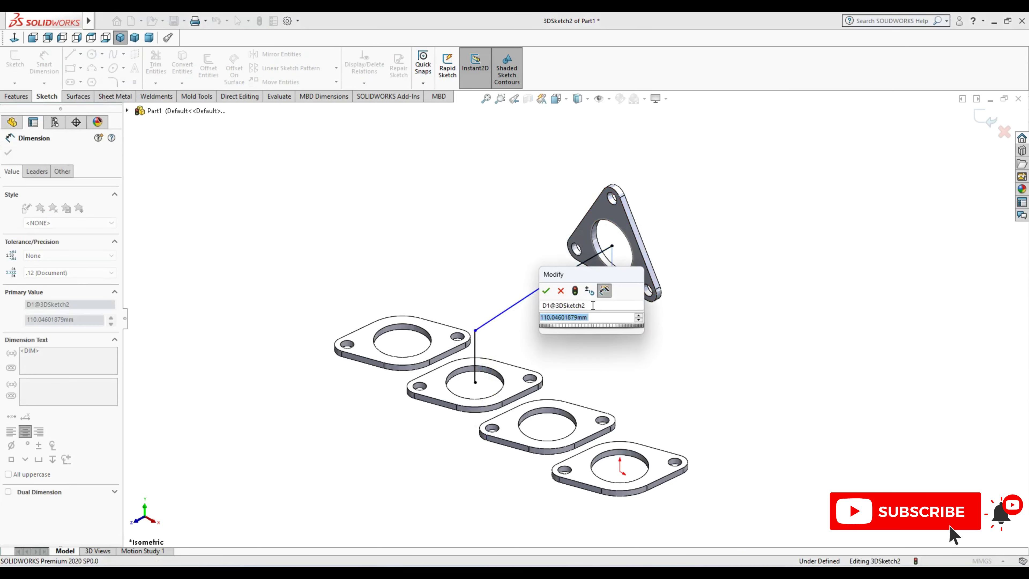
text(50)
key(Return)
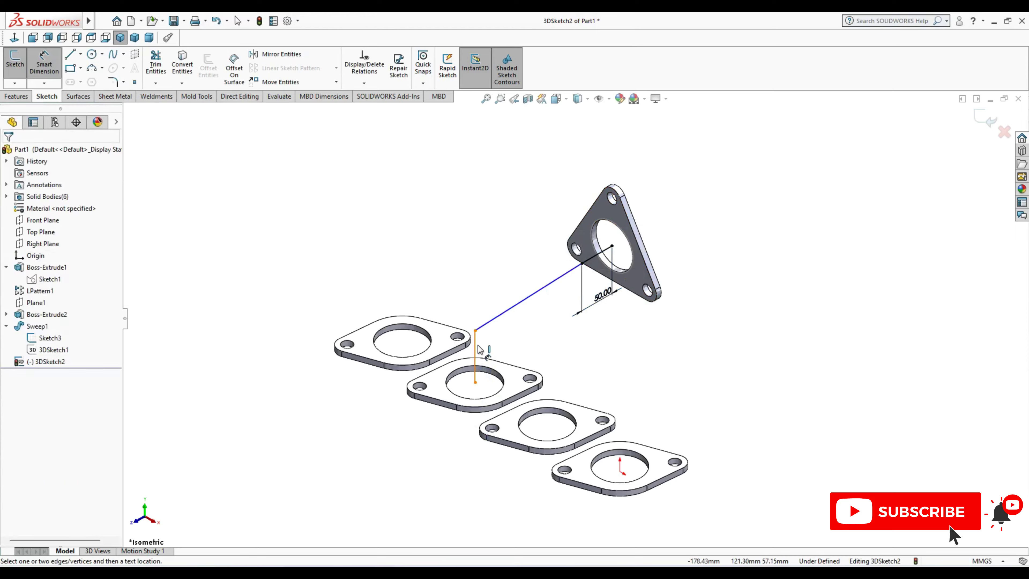
click(475, 354)
click(520, 351)
text(112)
key(Return)
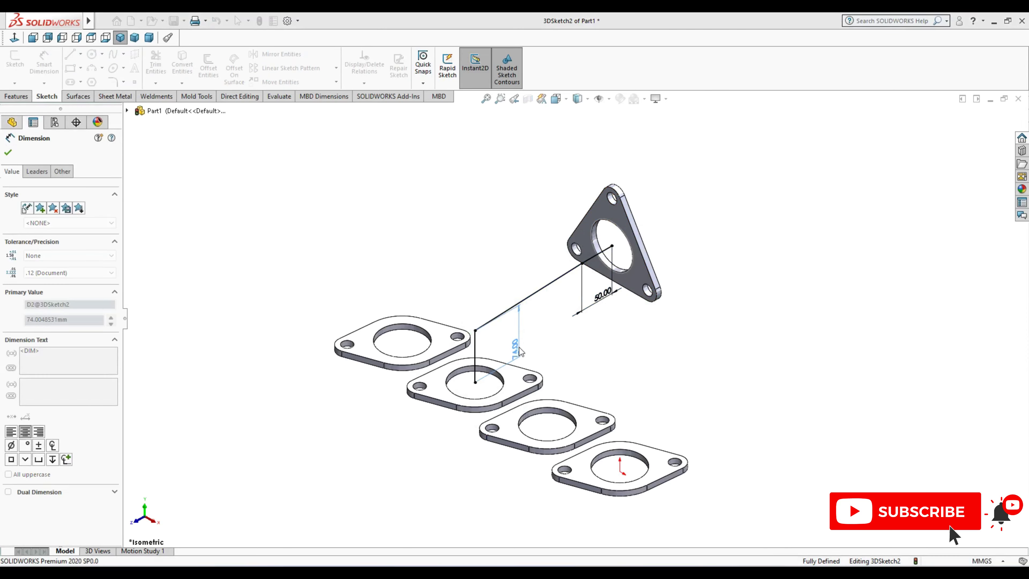
key(Escape)
- Fillet the path's bend at R80 and also round the corner near the triangular flange
mouse_move(519, 338)
middle_down()
mouse_move(630, 320)
mouse_move(592, 379)
mouse_move(470, 357)
mouse_move(441, 321)
mouse_move(315, 317)
mouse_move(361, 361)
mouse_move(487, 360)
mouse_move(567, 324)
mouse_move(588, 346)
middle_up()
key(d)
key(Escape)
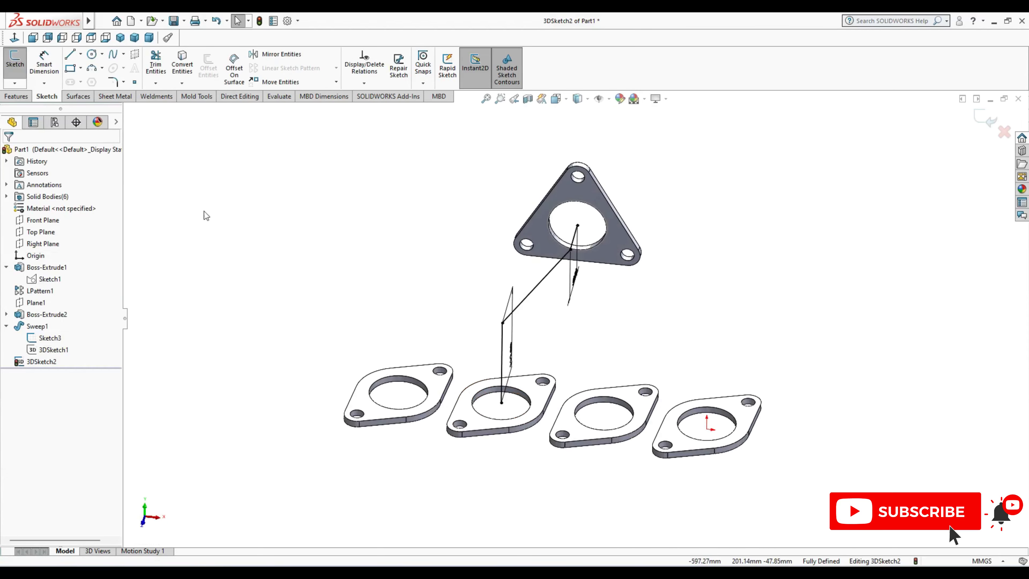
mouse_move(474, 304)
middle_down()
mouse_move(372, 258)
mouse_move(412, 339)
middle_up()
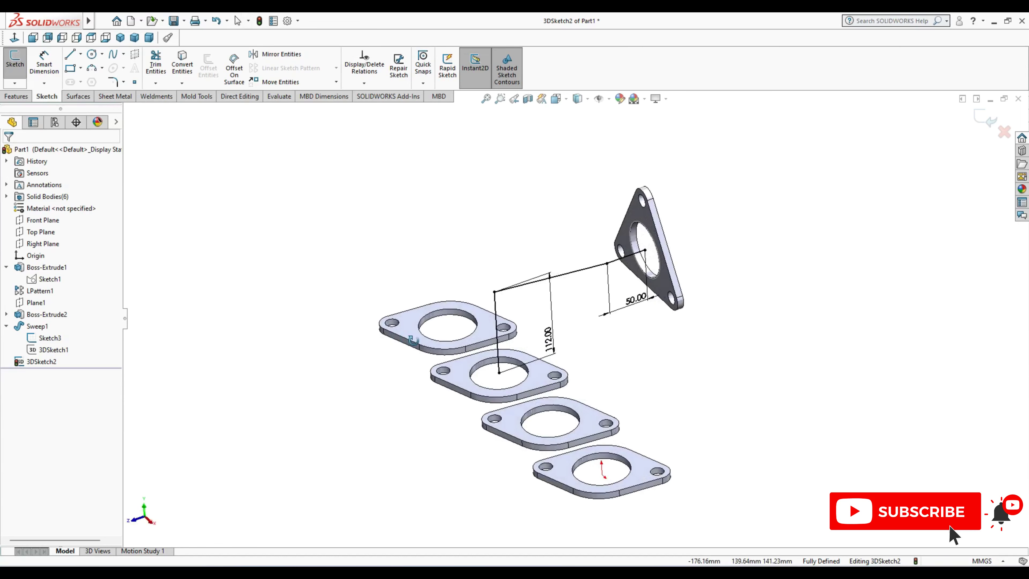
click(113, 83)
click(495, 293)
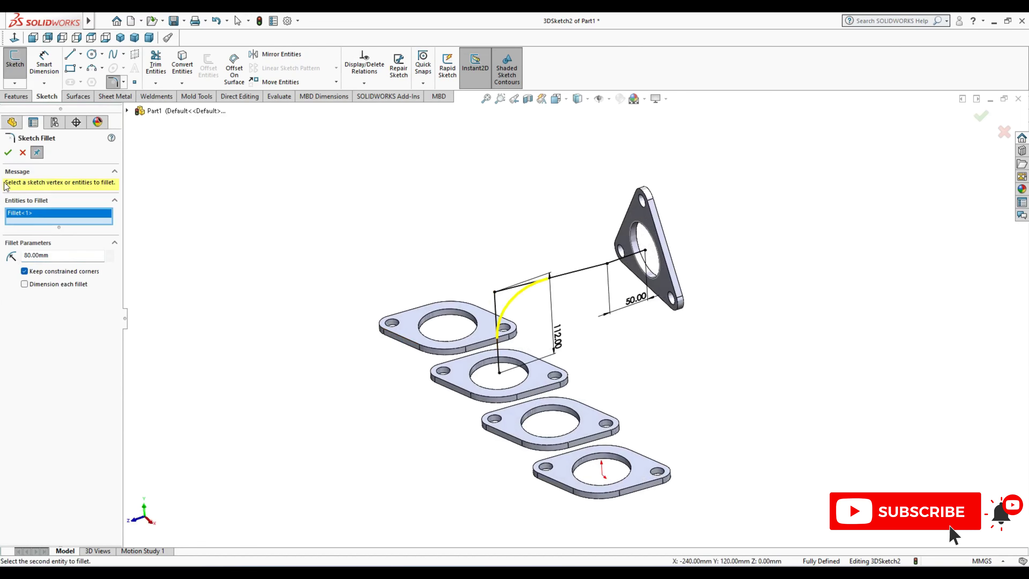
click(8, 152)
click(605, 267)
text(60)
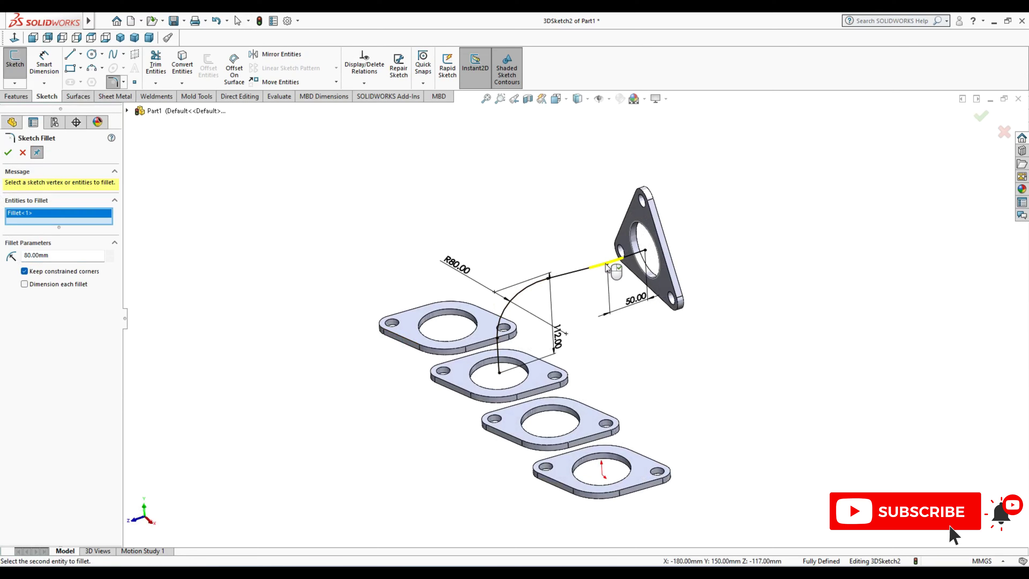
click(8, 153)
click(986, 118)
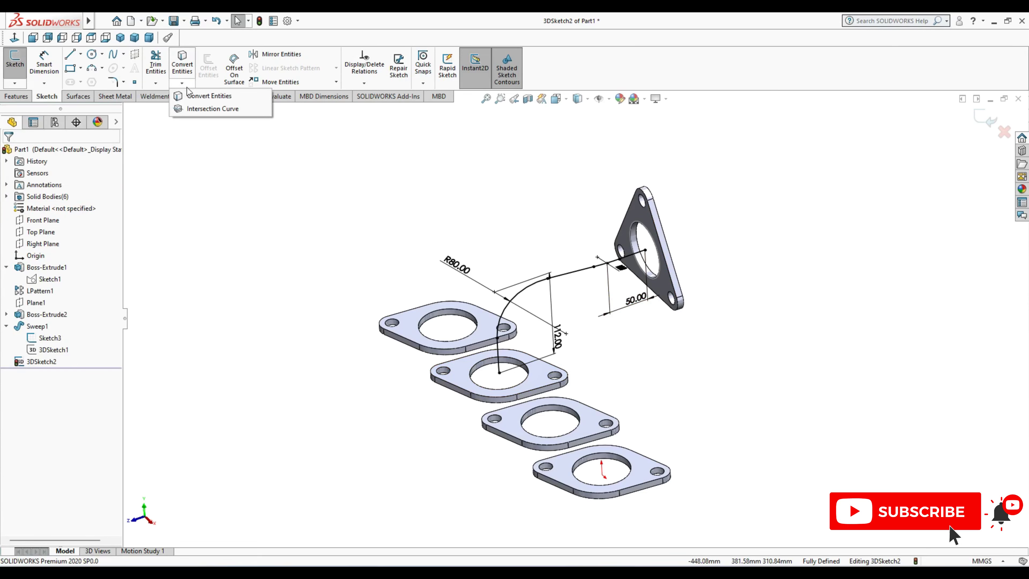
- Sweep the Sketch3 circle along 3DSketch2 with Merge result unchecked, creating Sweep2
click(16, 96)
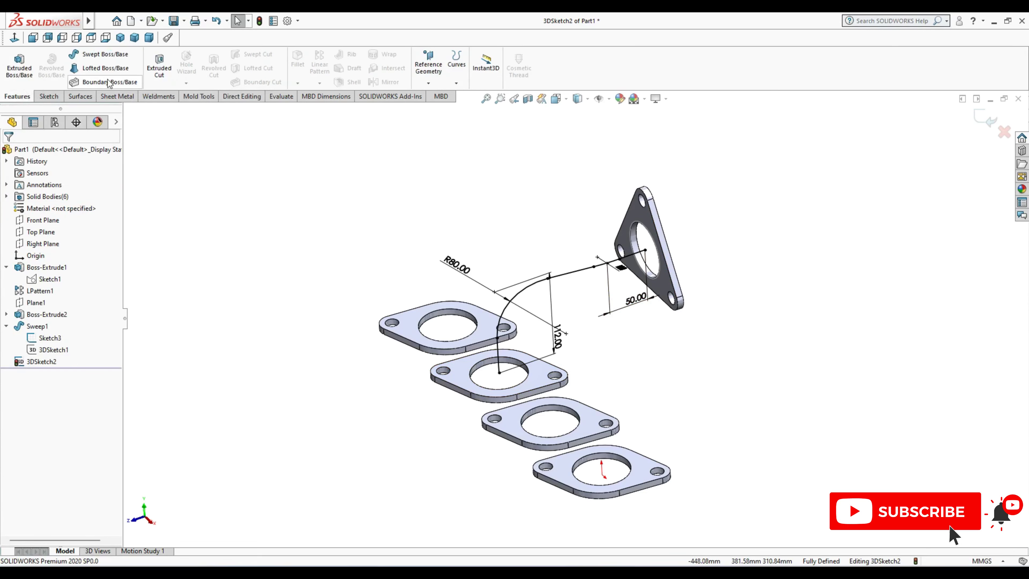
click(121, 59)
click(629, 273)
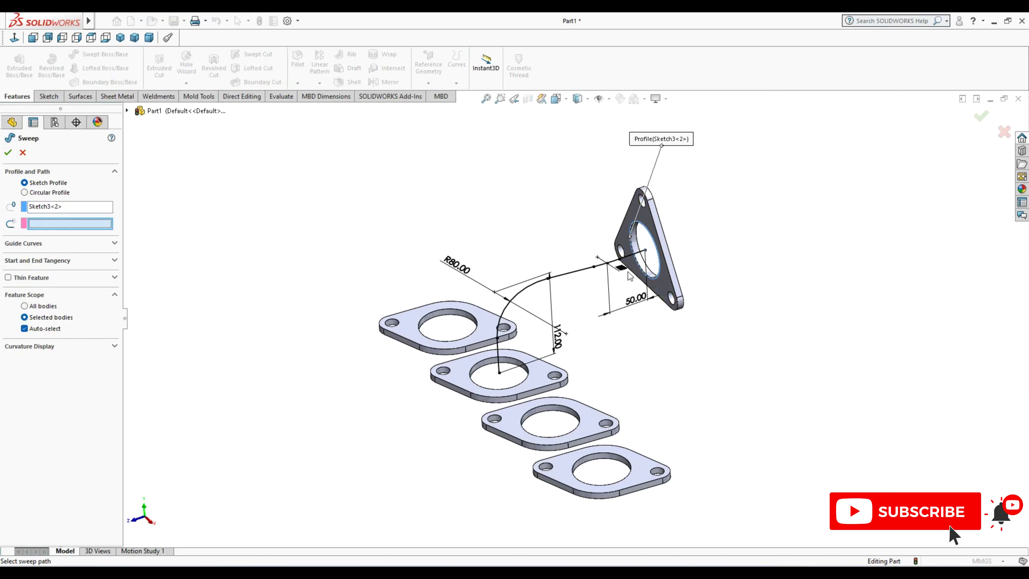
click(573, 274)
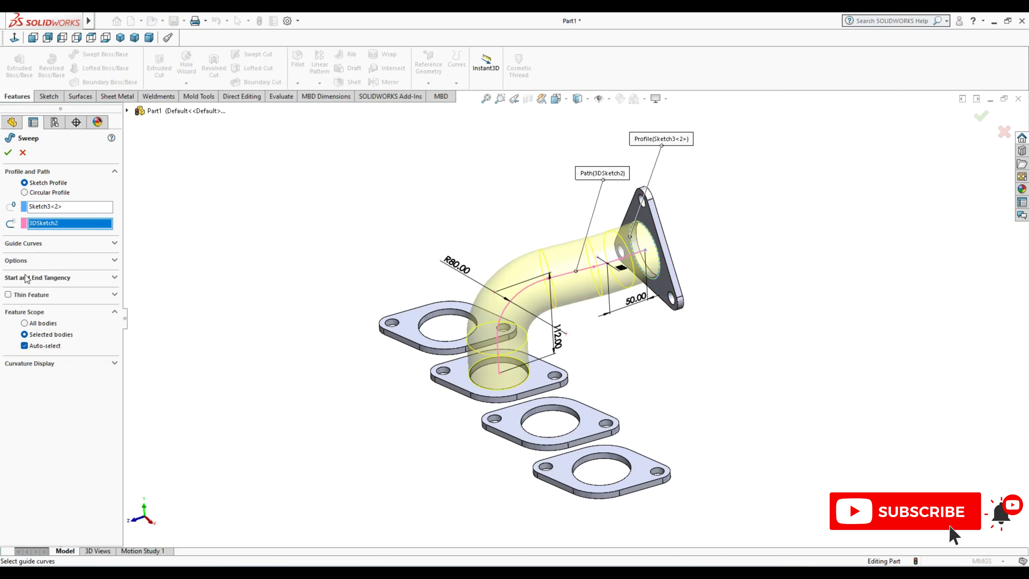
click(18, 261)
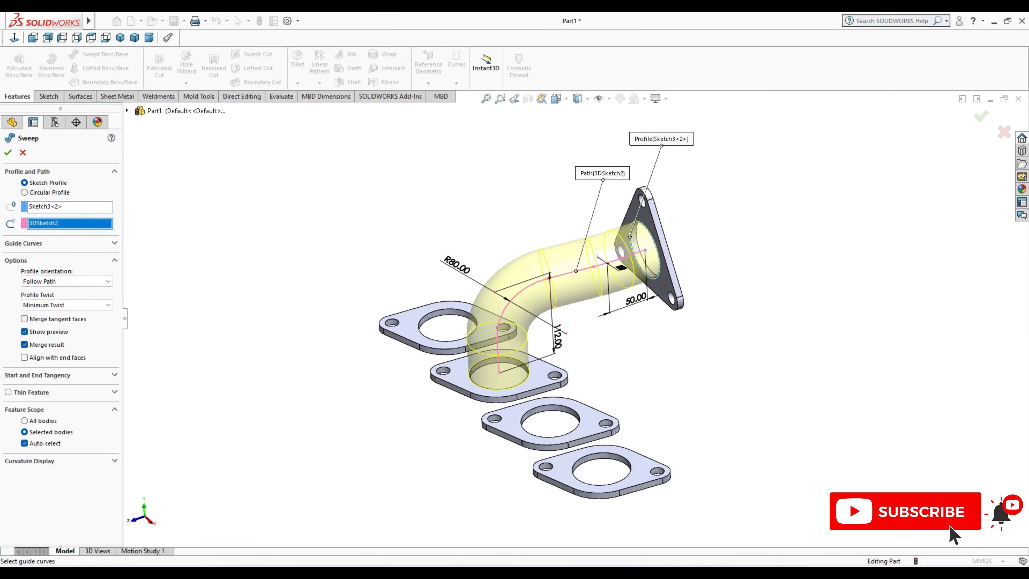
click(24, 345)
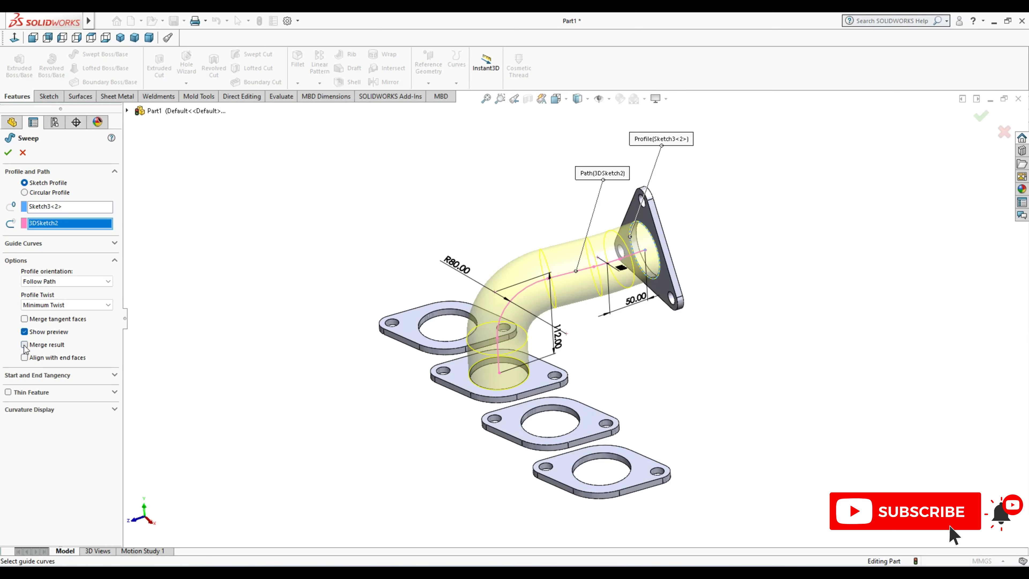
click(9, 150)
middle_drag(323, 314, 351, 333)
click(44, 349)
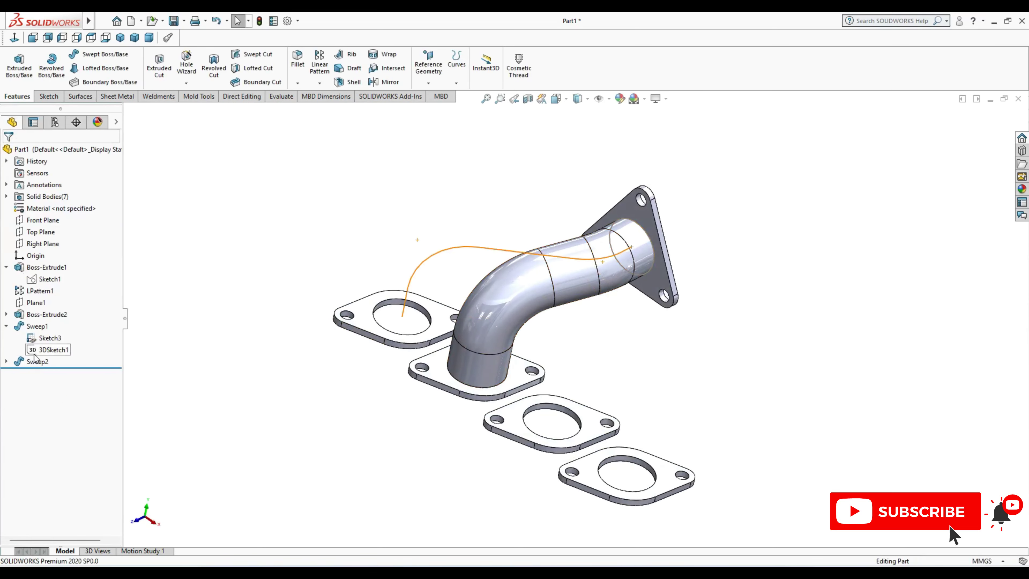
- Show the Sweep1 pipe again and orbit to see both pipes
click(332, 388)
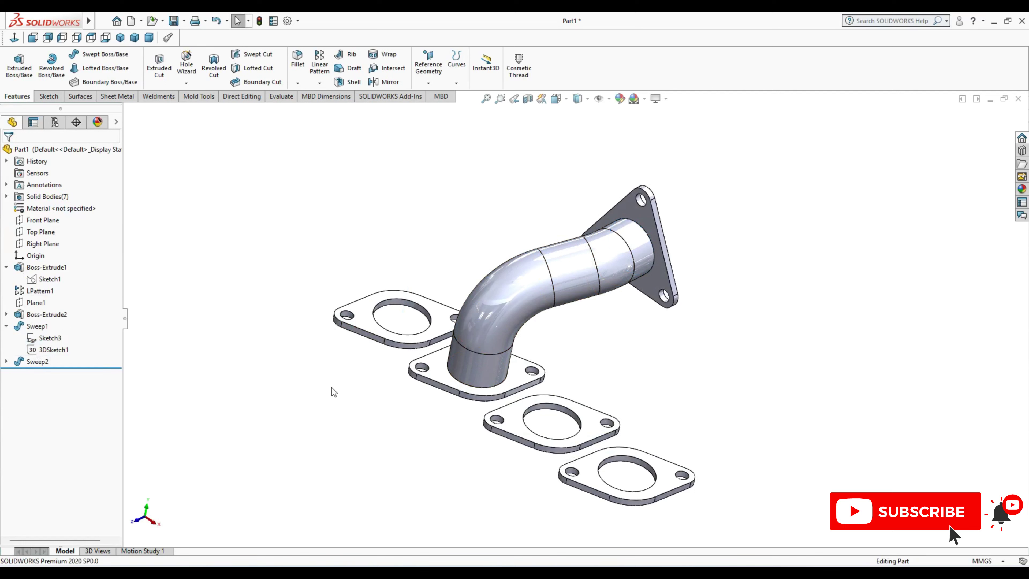
click(6, 326)
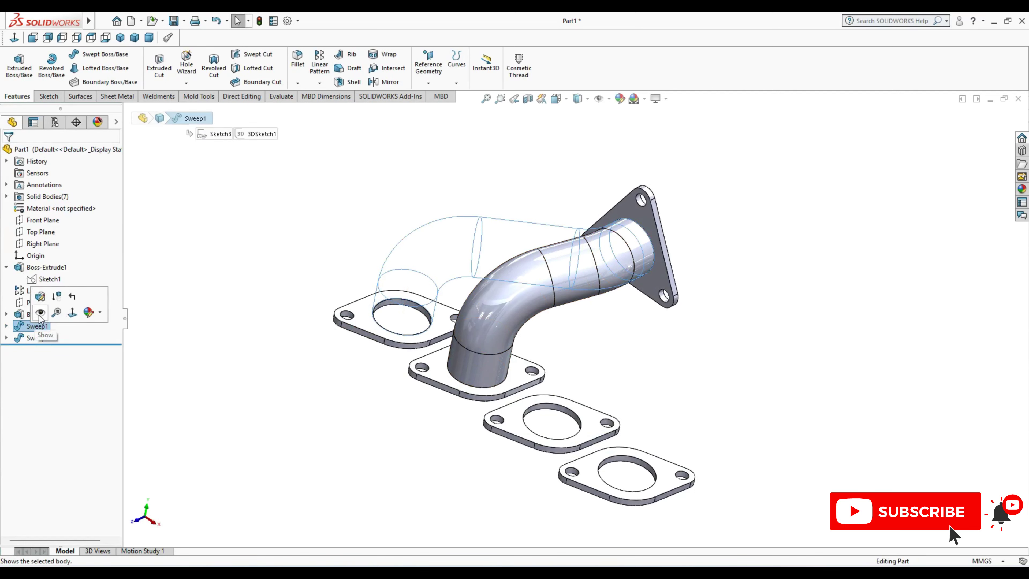
click(40, 313)
mouse_move(221, 351)
middle_down()
mouse_move(356, 316)
mouse_move(601, 315)
mouse_move(610, 245)
mouse_move(592, 329)
middle_up()
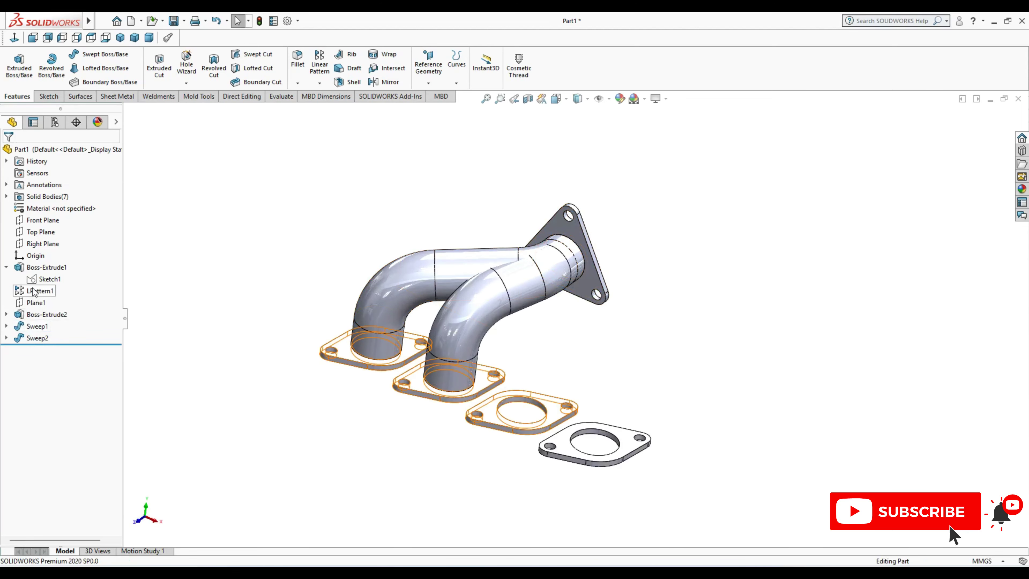
- Edit Sketch2 under Boss-Extrude2 and draw a construction centerline upward from the triangular flange's centre
click(6, 314)
click(49, 326)
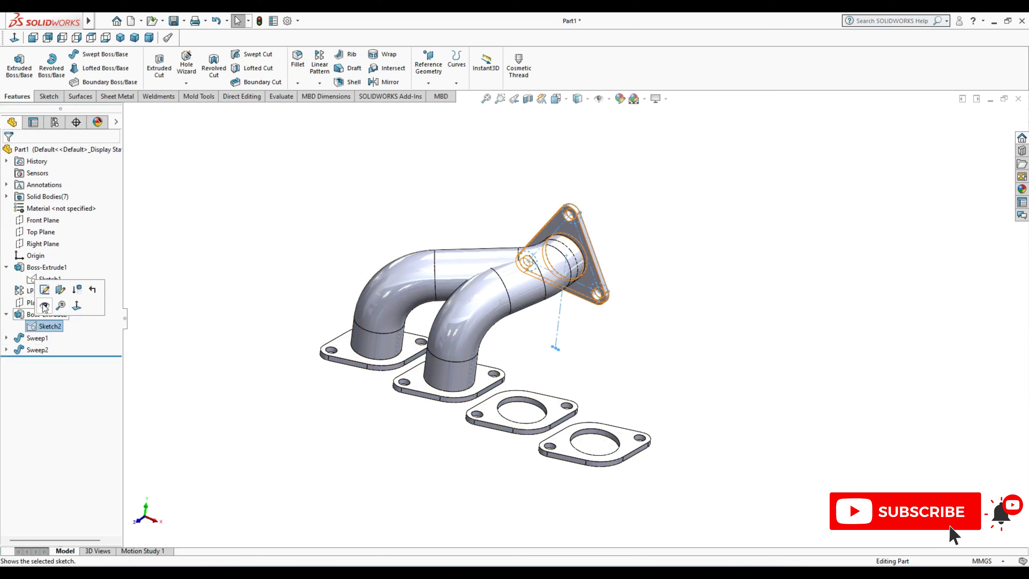
click(44, 289)
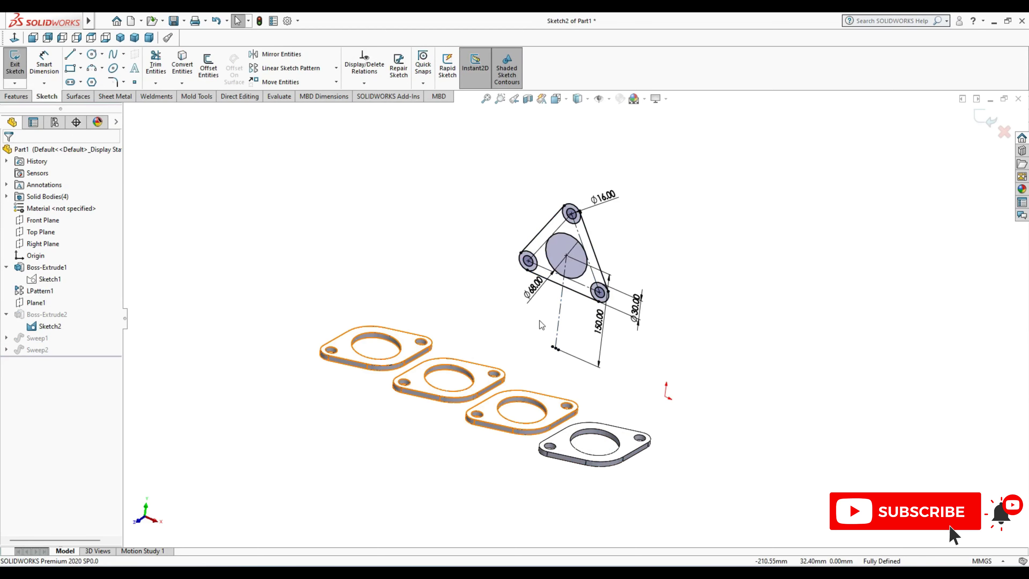
click(80, 54)
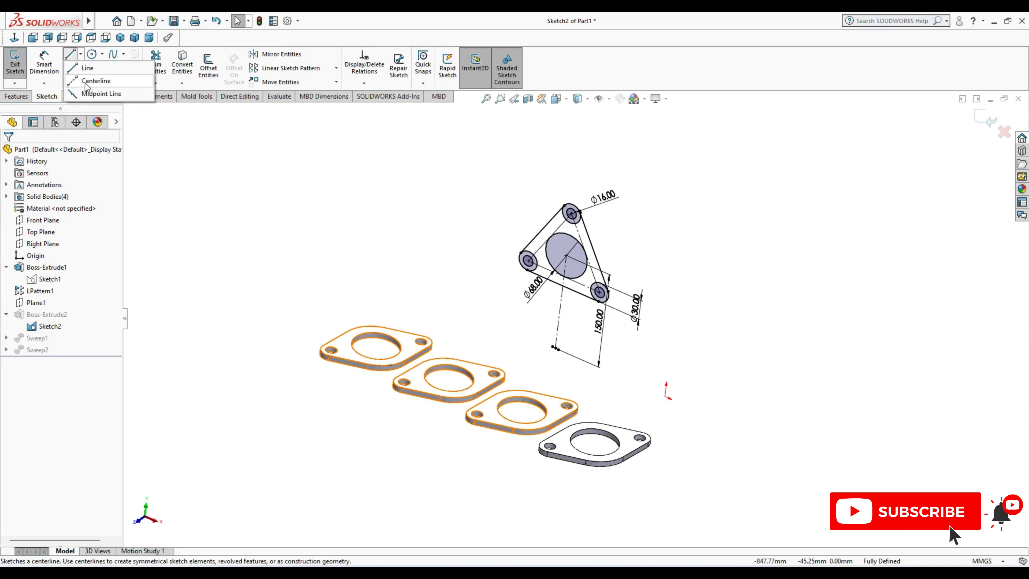
click(97, 81)
click(572, 214)
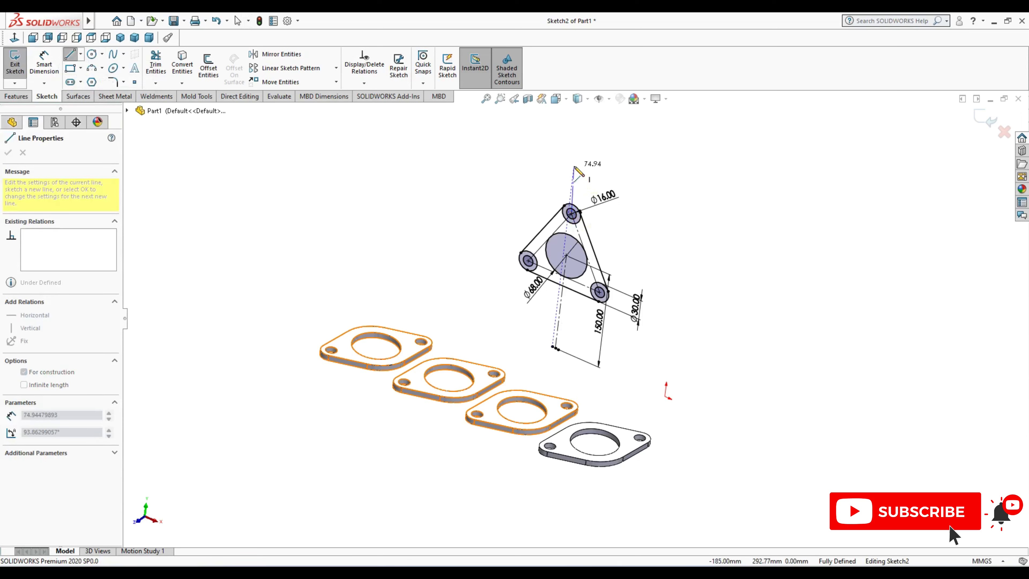
click(577, 168)
key(Escape)
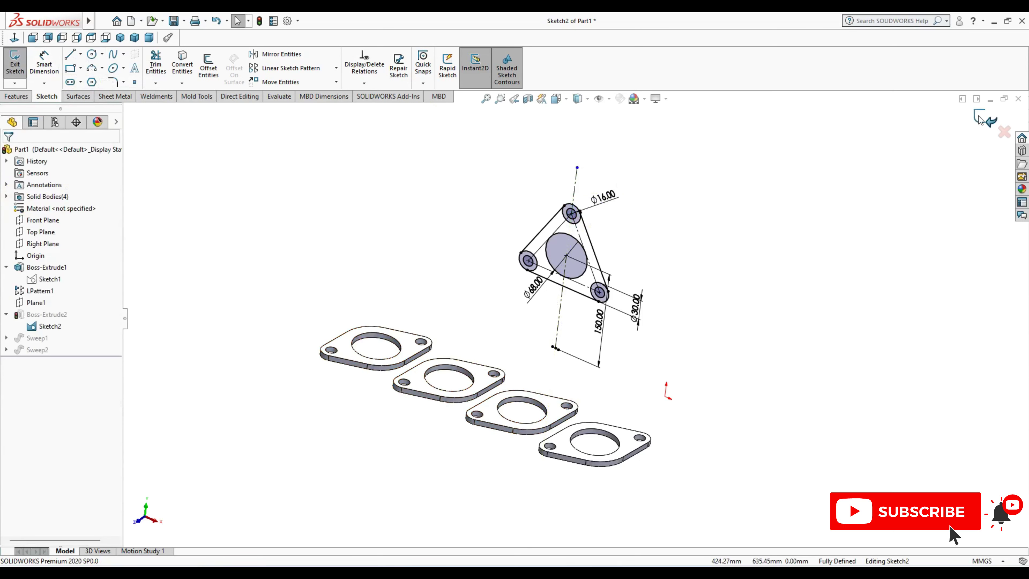
click(80, 54)
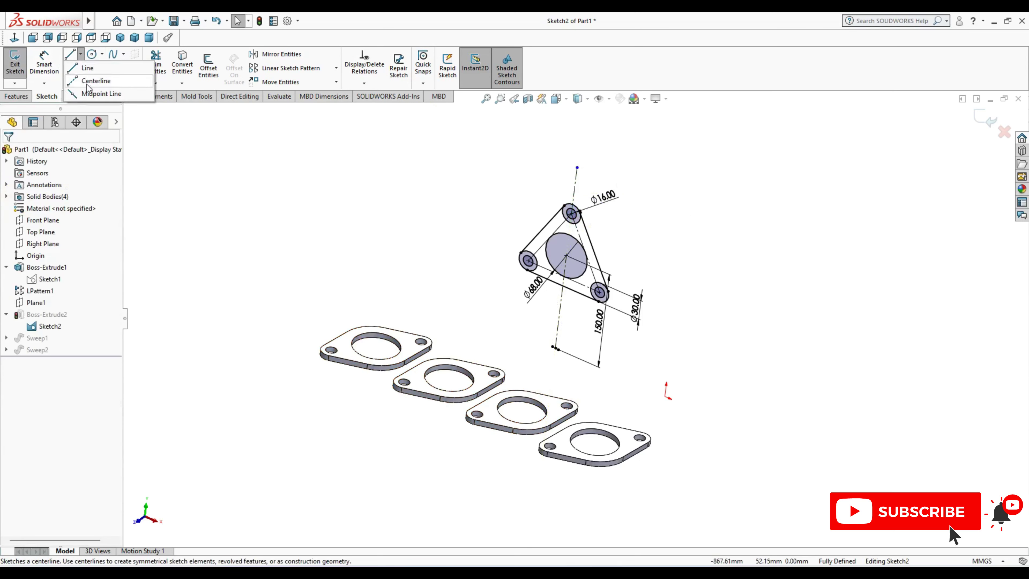
click(95, 79)
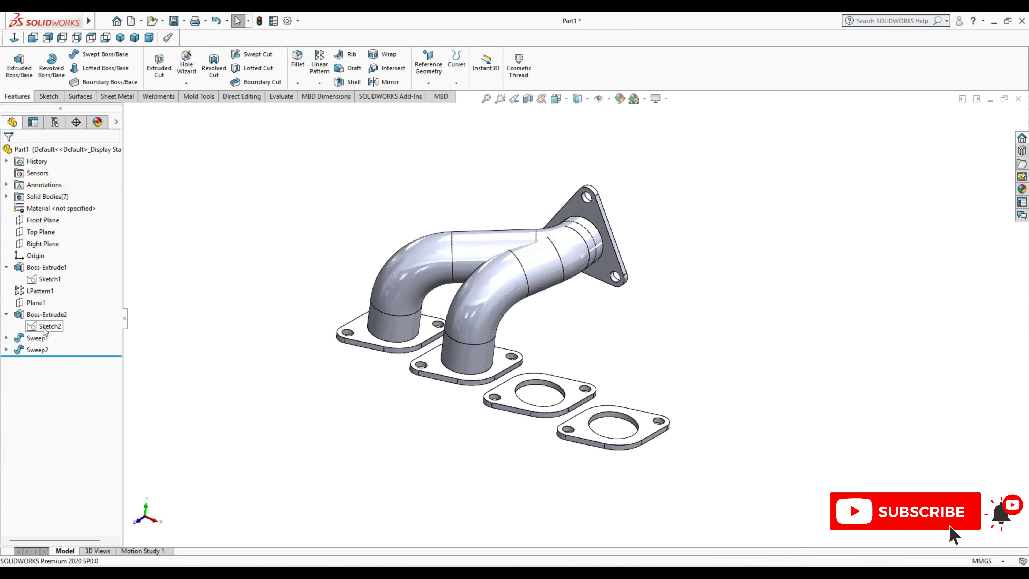
- Show Sketch2, create Plane2 perpendicular to Line1 through Point5, and begin mirroring Sweep2
click(45, 332)
click(57, 316)
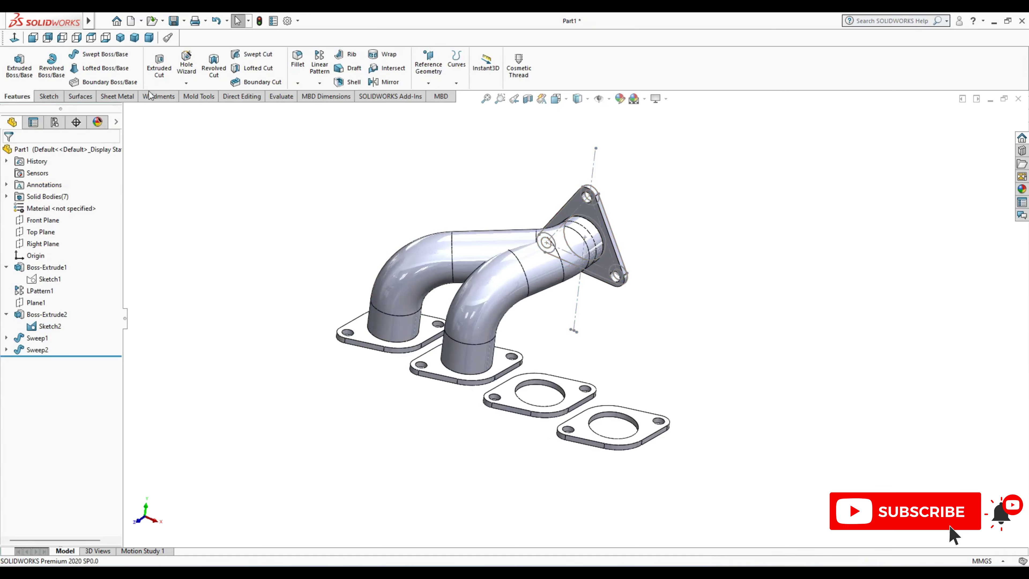
click(428, 83)
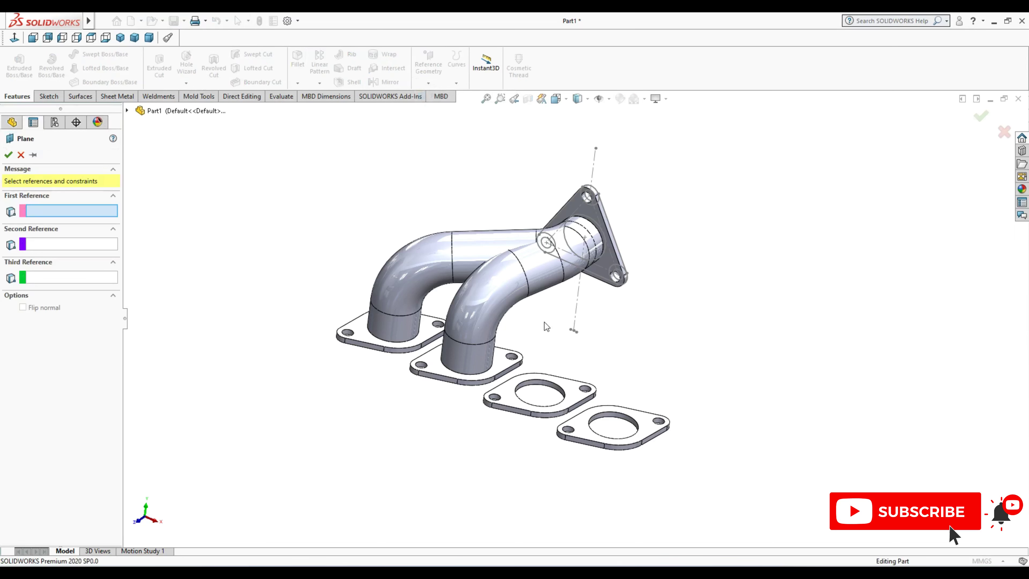
scroll(544, 322, down, 5)
click(590, 329)
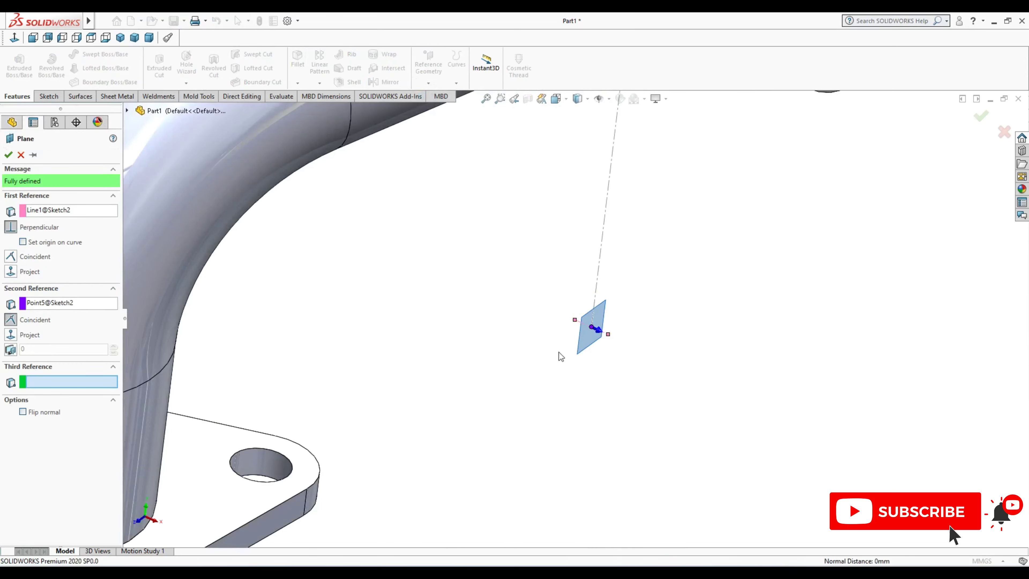
scroll(560, 357, up, 5)
scroll(550, 363, up, 3)
key(Return)
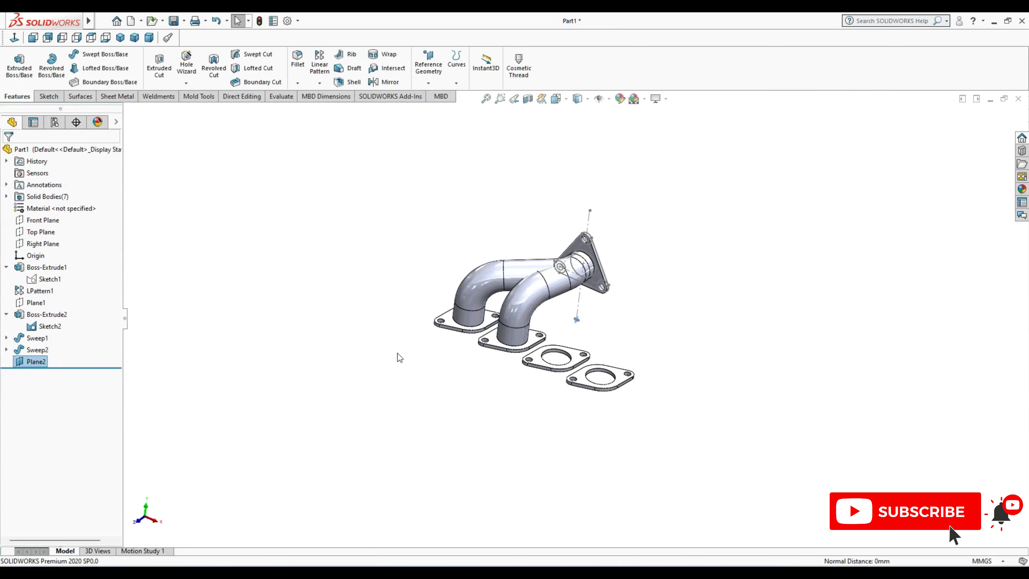
scroll(613, 328, down, 1)
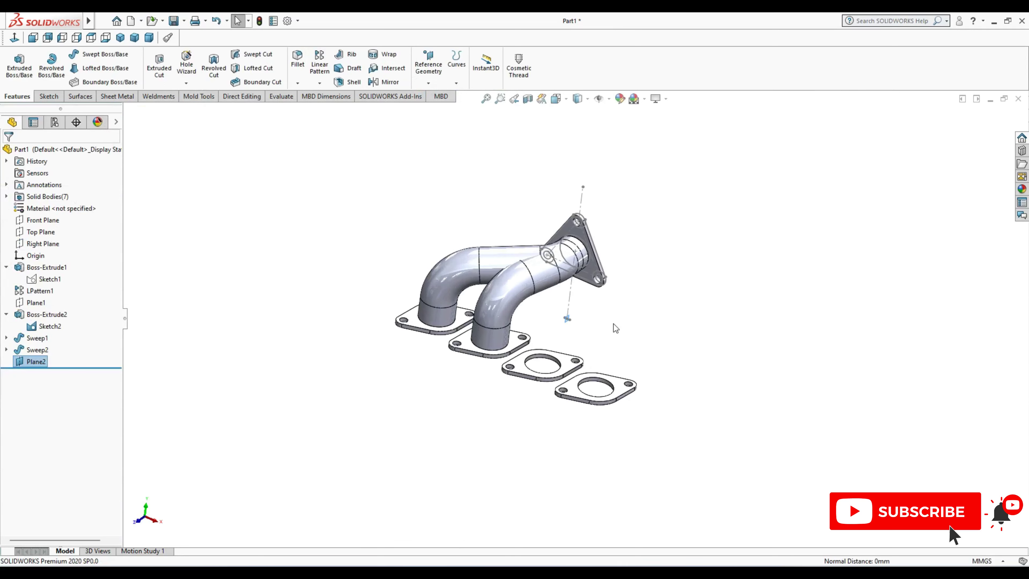
click(384, 83)
click(502, 289)
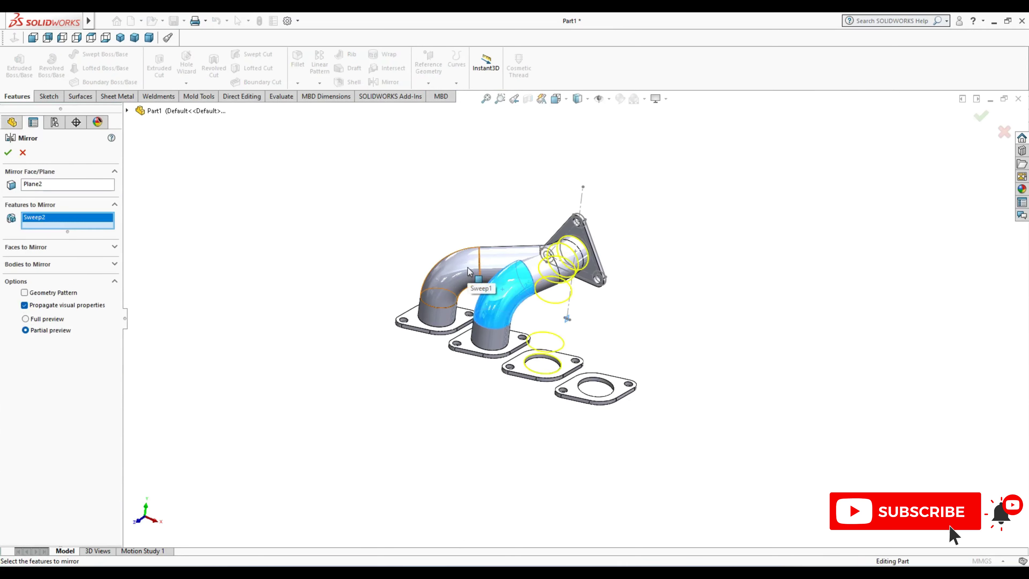
- Mirror the Sweep1 and Sweep2 pipe bodies across Plane2 as Mirror2
click(468, 269)
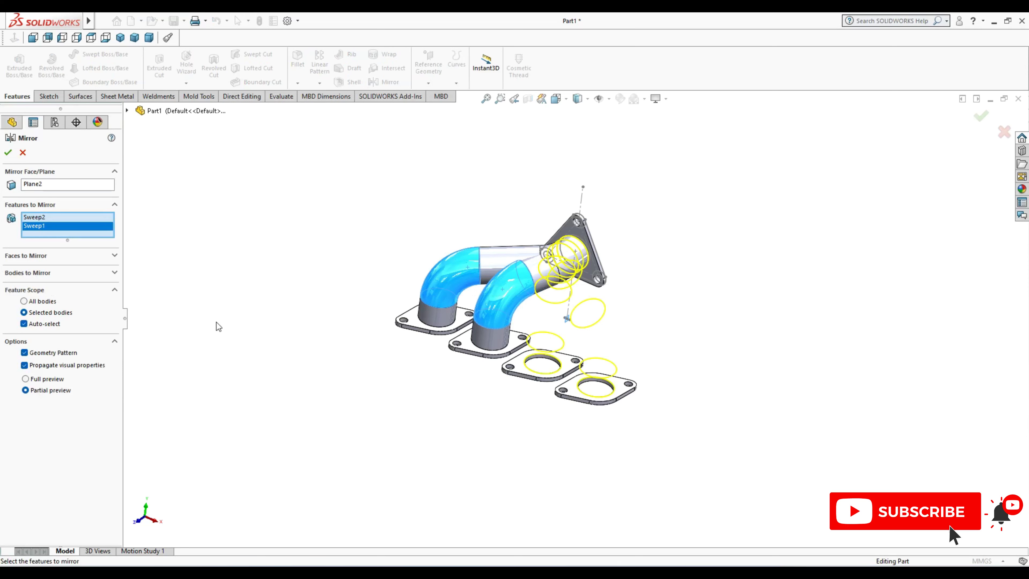
click(8, 153)
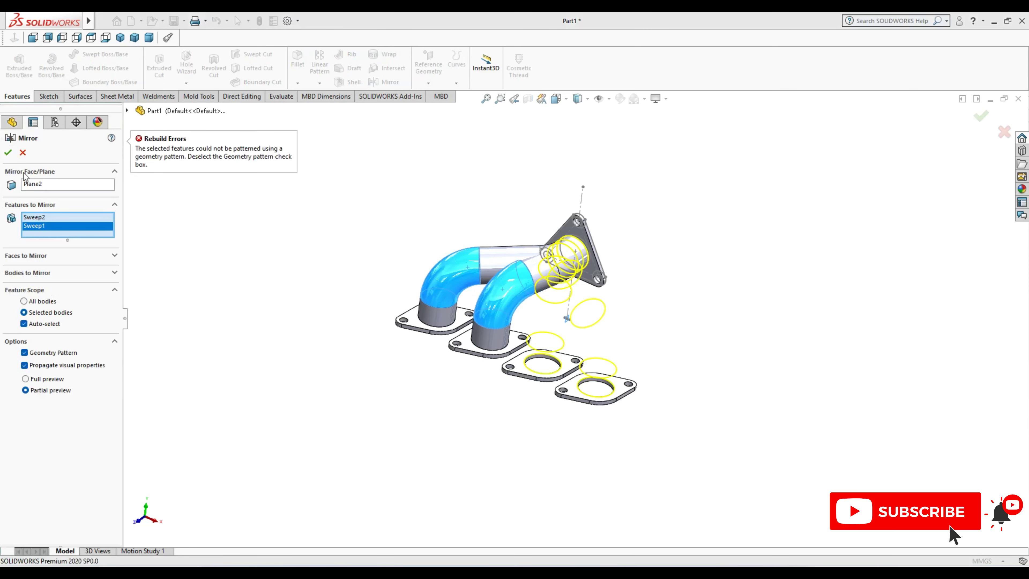
right_click(56, 226)
click(89, 229)
click(28, 266)
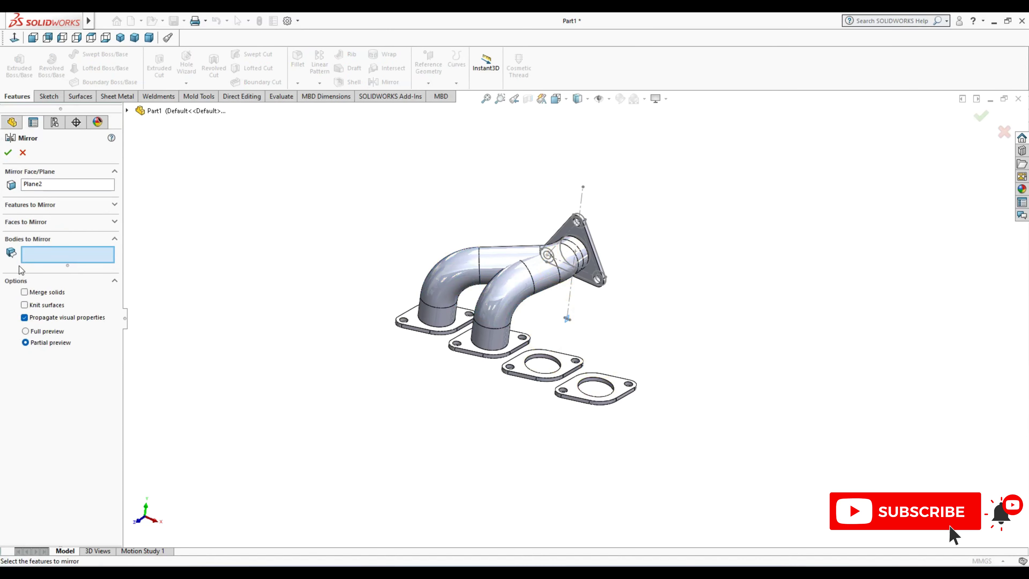
click(462, 288)
click(507, 305)
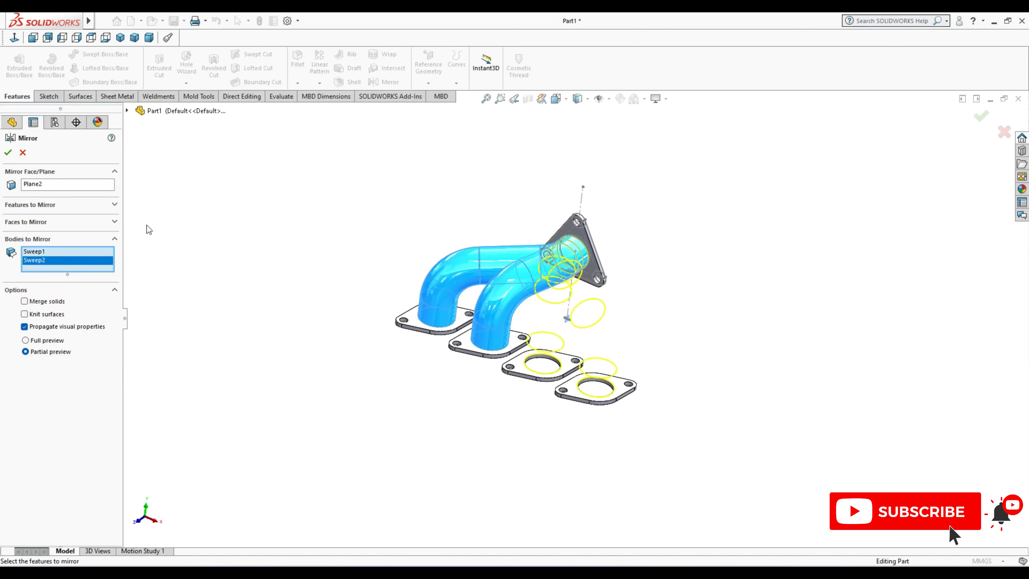
click(8, 152)
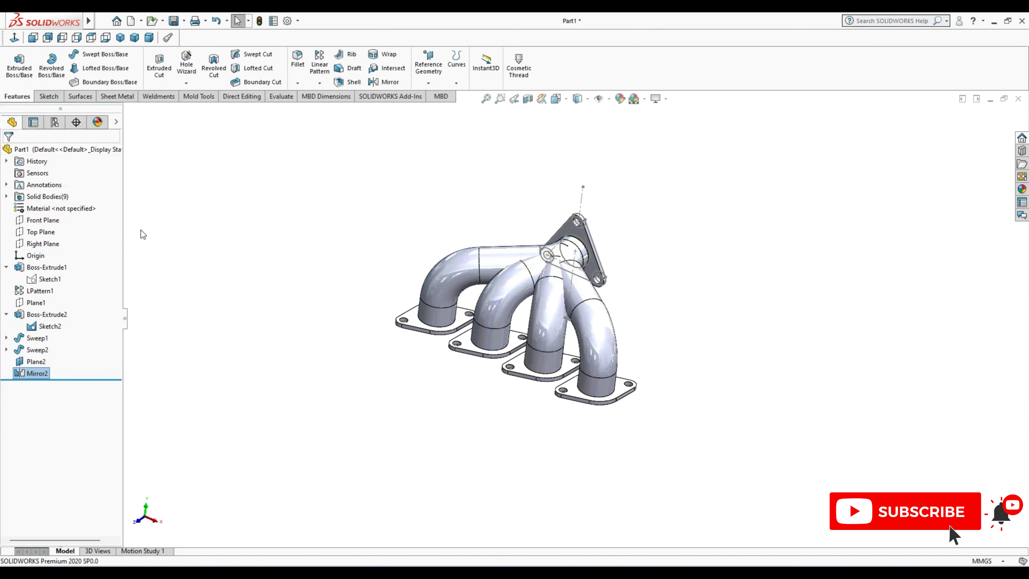
- Hide Sketch2 and Plane2, then return to the isometric view
click(583, 284)
click(631, 248)
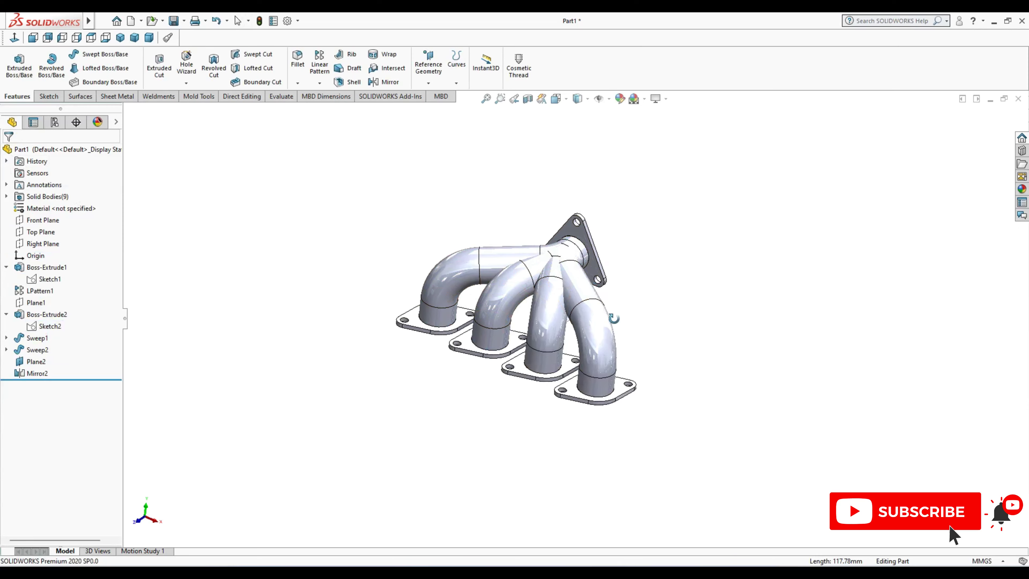
mouse_move(633, 251)
middle_down()
mouse_move(497, 298)
mouse_move(610, 345)
mouse_move(723, 314)
mouse_move(751, 349)
middle_up()
click(615, 341)
click(678, 308)
scroll(569, 368, down, 3)
scroll(526, 355, down, 3)
scroll(496, 286, up, 5)
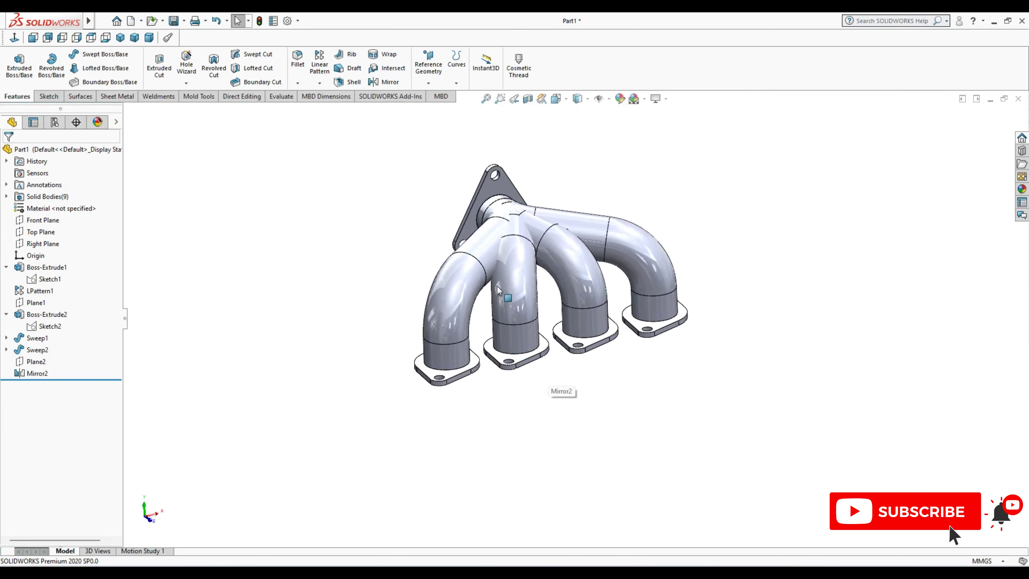
mouse_move(497, 286)
middle_down()
mouse_move(705, 209)
mouse_move(403, 336)
middle_up()
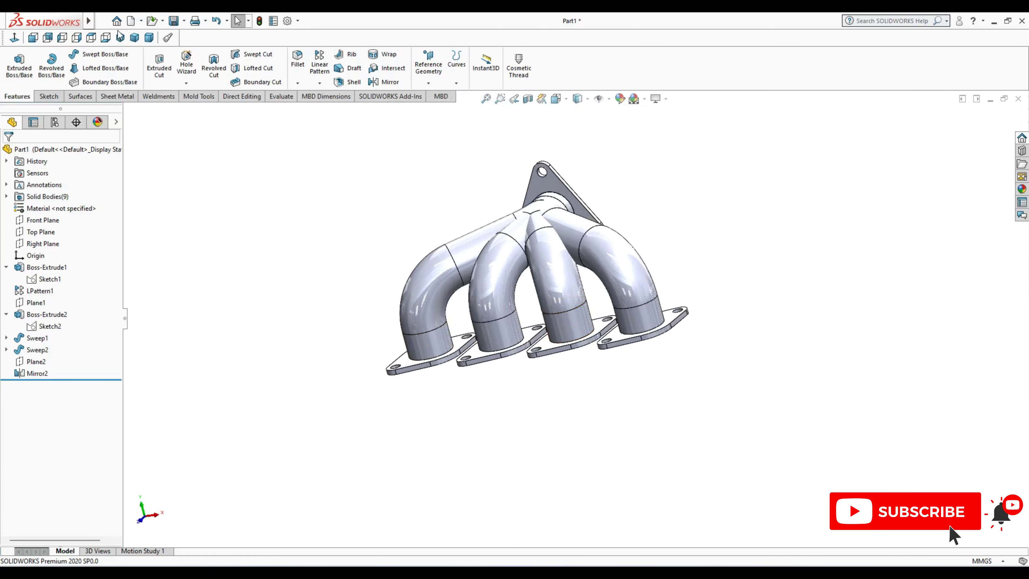
click(122, 41)
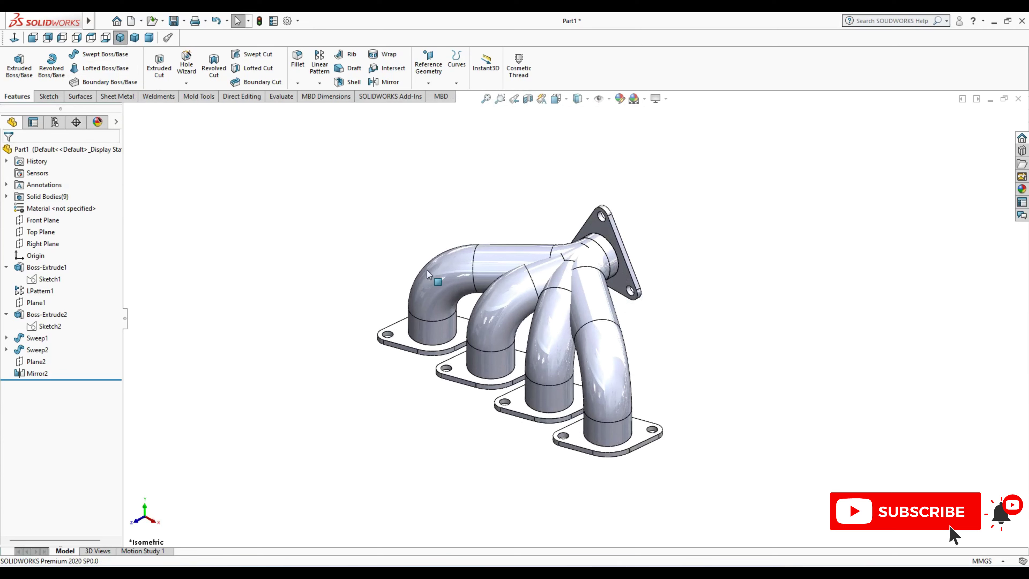
- Start a Combine feature with the Operation Type set to Add
click(164, 21)
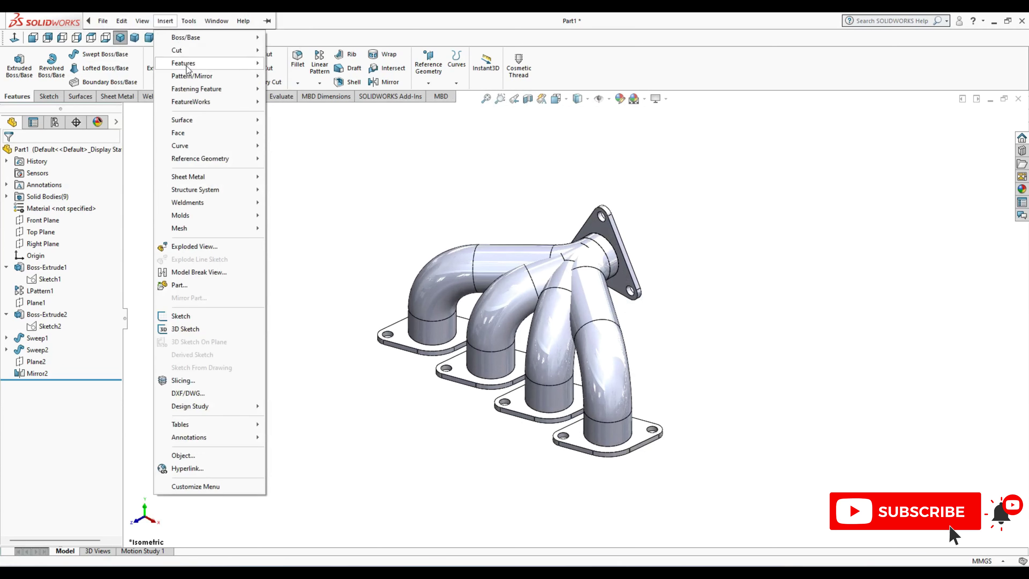
mouse_move(183, 62)
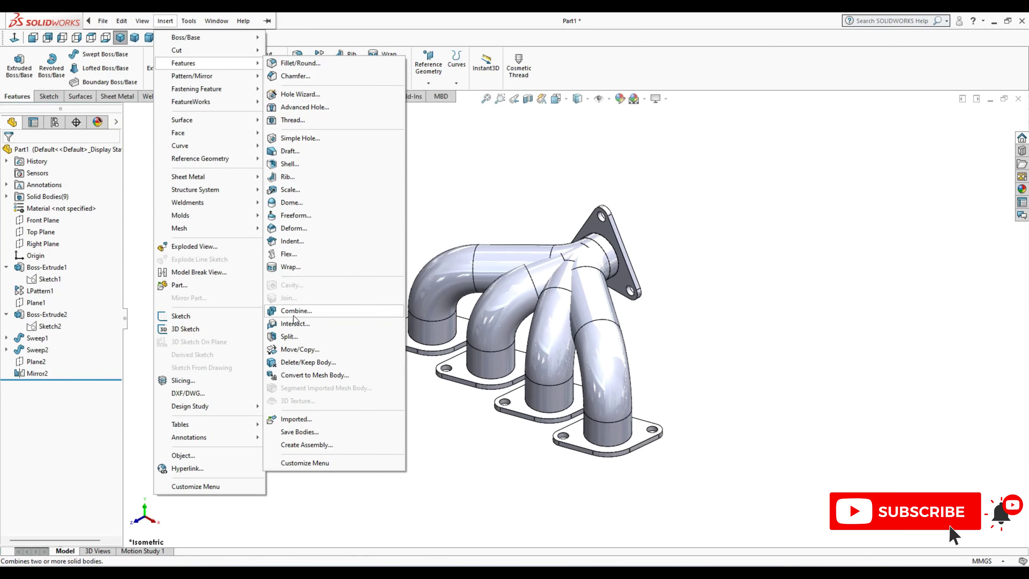
click(293, 313)
click(446, 292)
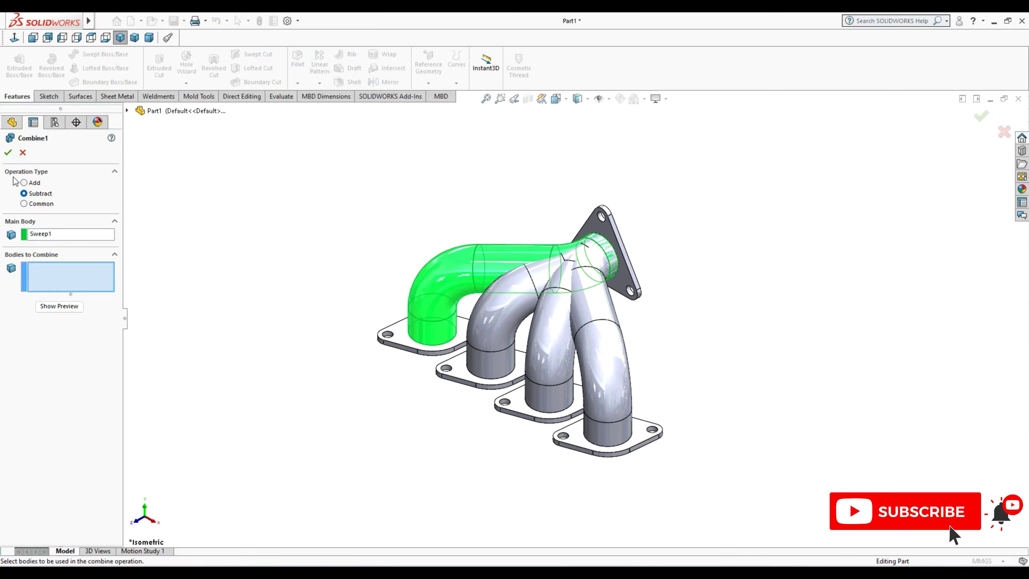
click(24, 193)
- Select the four pipe bodies and five flange bodies and merge them into one body
click(503, 269)
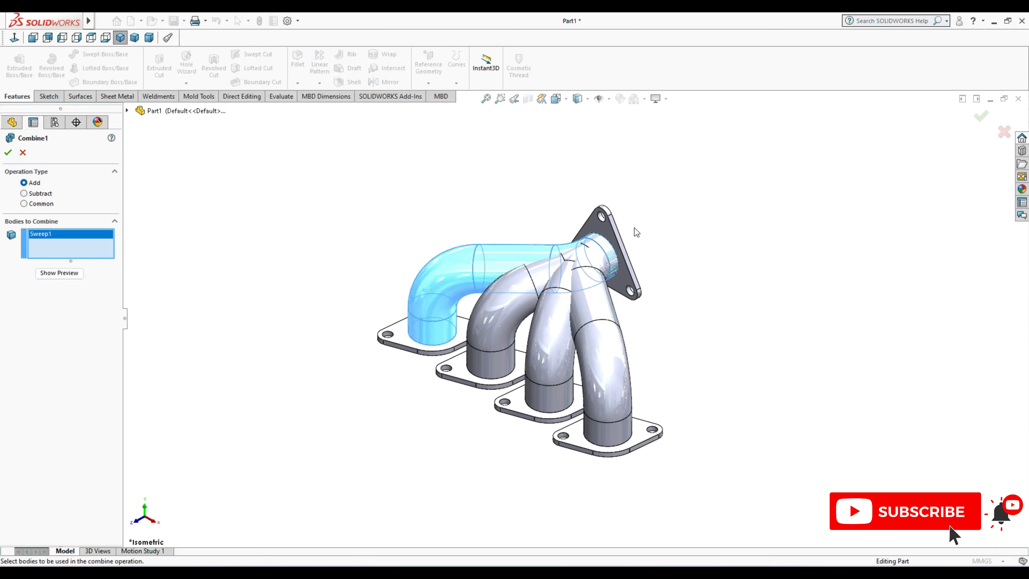
click(608, 240)
click(541, 281)
click(551, 337)
click(595, 333)
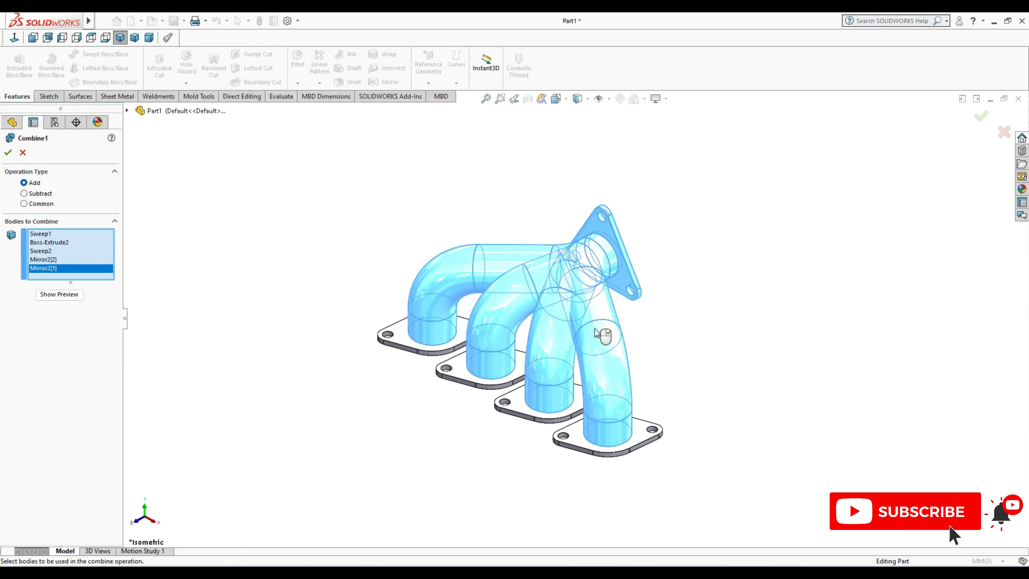
click(575, 435)
click(513, 395)
click(458, 377)
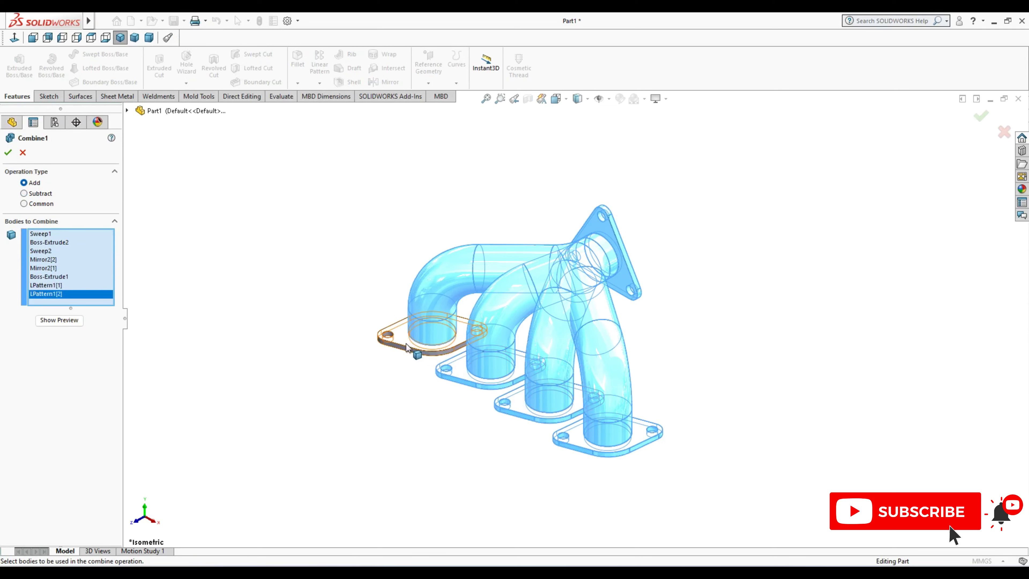
click(412, 351)
click(13, 151)
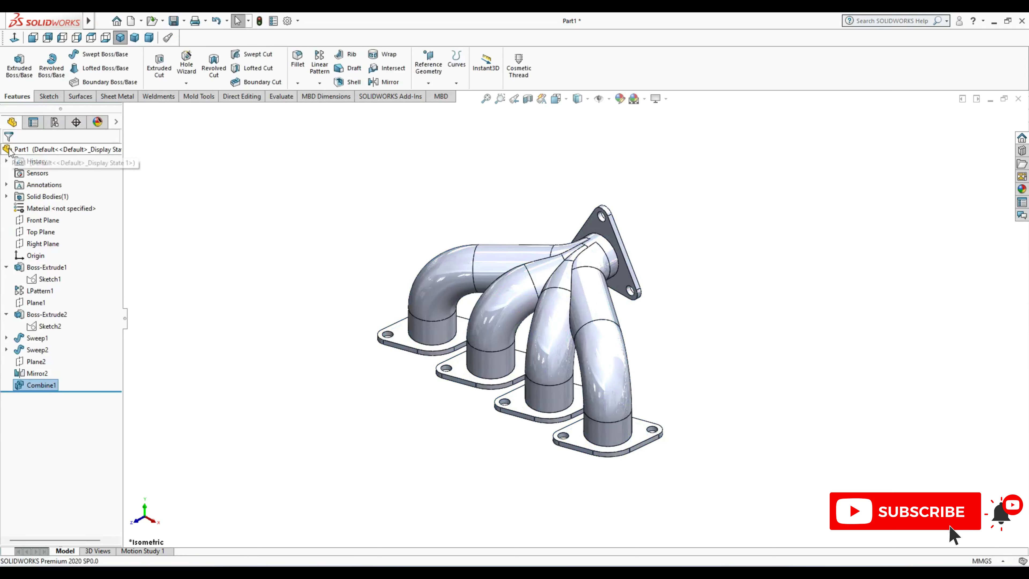
- Start a fillet on the middle-pipe junction seam at a 10 mm radius
mouse_move(671, 345)
middle_down()
mouse_move(744, 266)
mouse_move(850, 271)
mouse_move(619, 338)
middle_up()
key(ctrl+7)
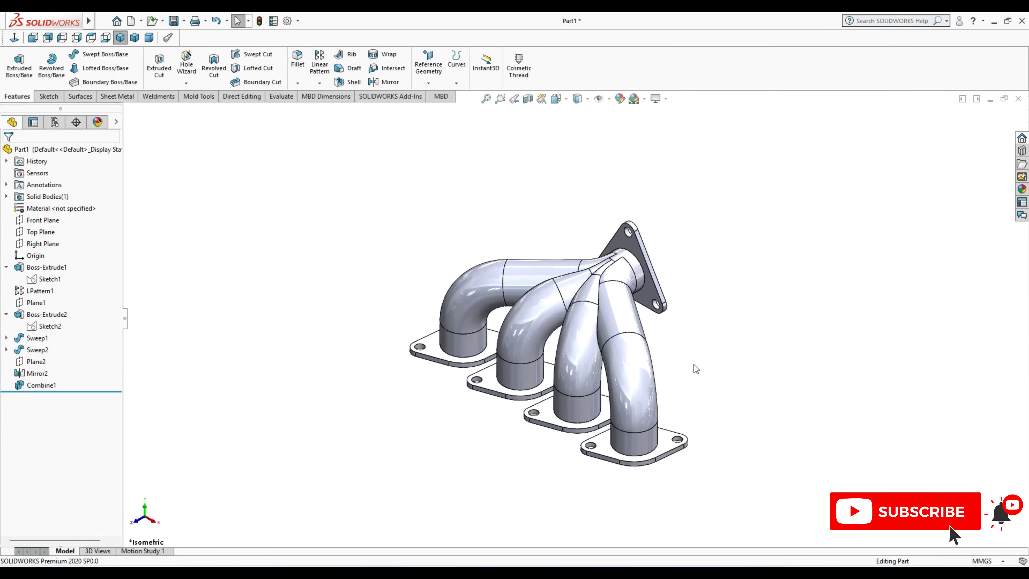
click(297, 61)
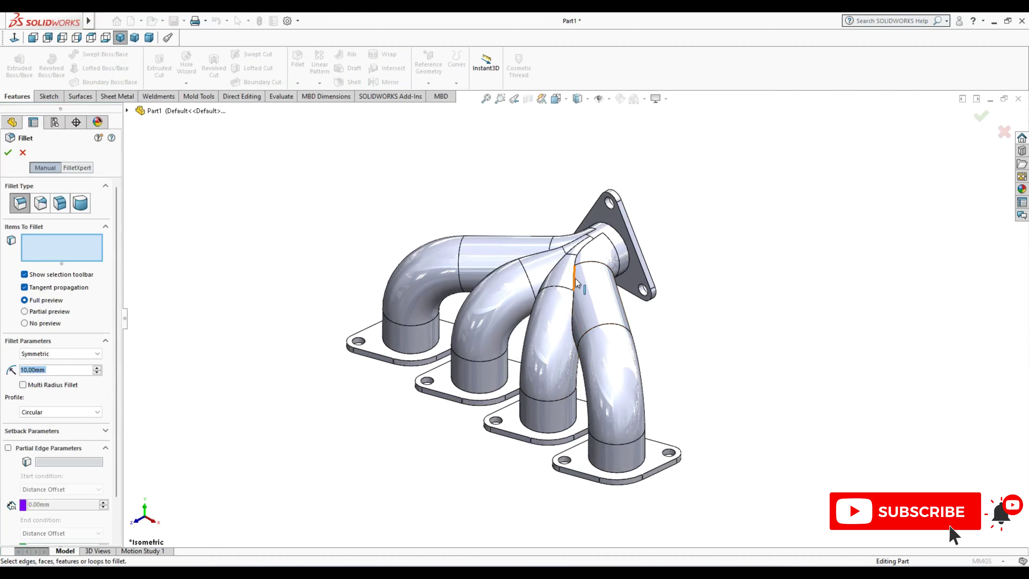
click(577, 308)
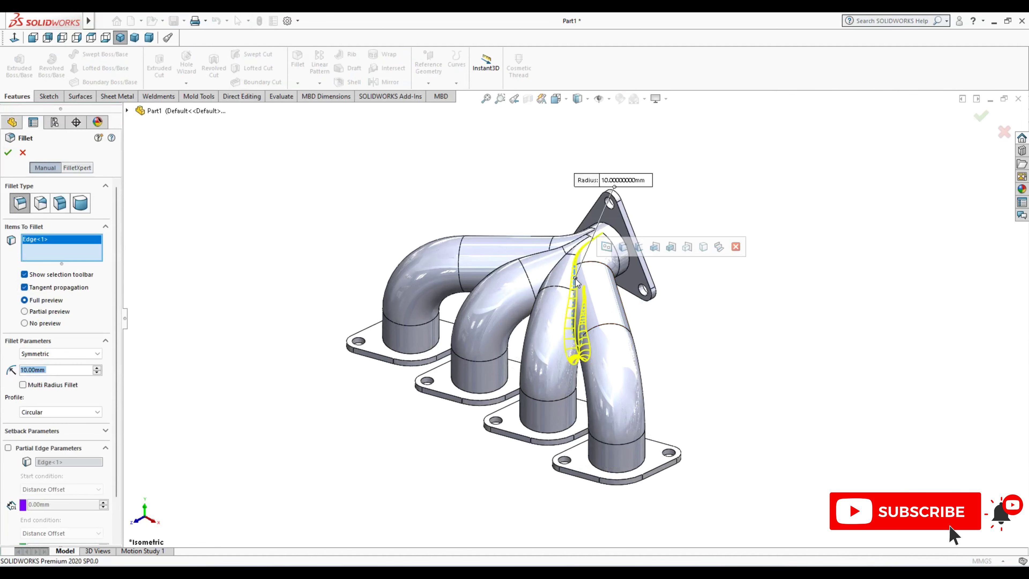
click(97, 368)
mouse_move(563, 352)
middle_down()
mouse_move(558, 328)
mouse_move(358, 357)
middle_up()
click(97, 372)
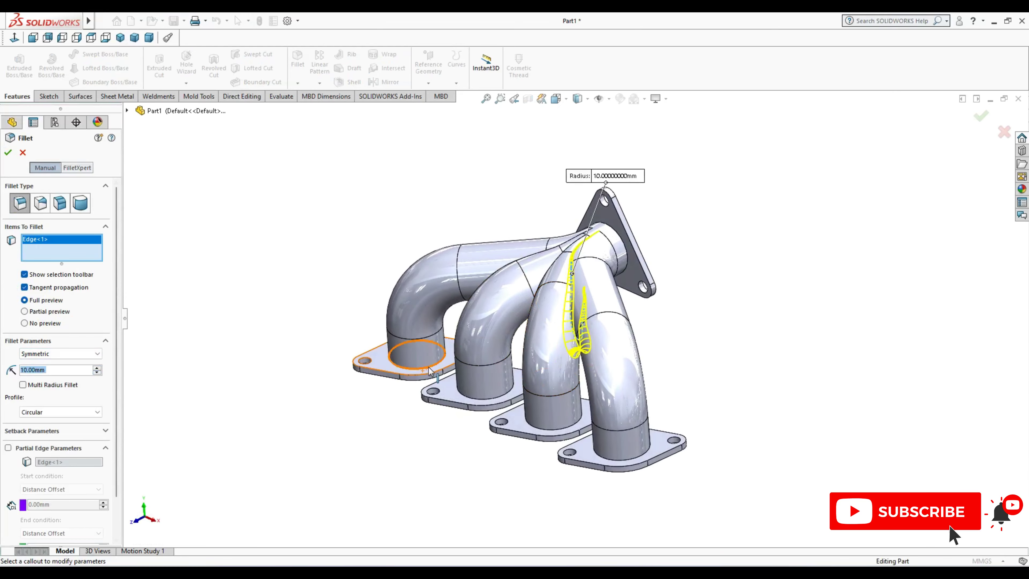
- Add two more junction seams, apply Fillet1, and begin a second fillet beside the outer pipe
middle_drag(430, 371, 314, 185)
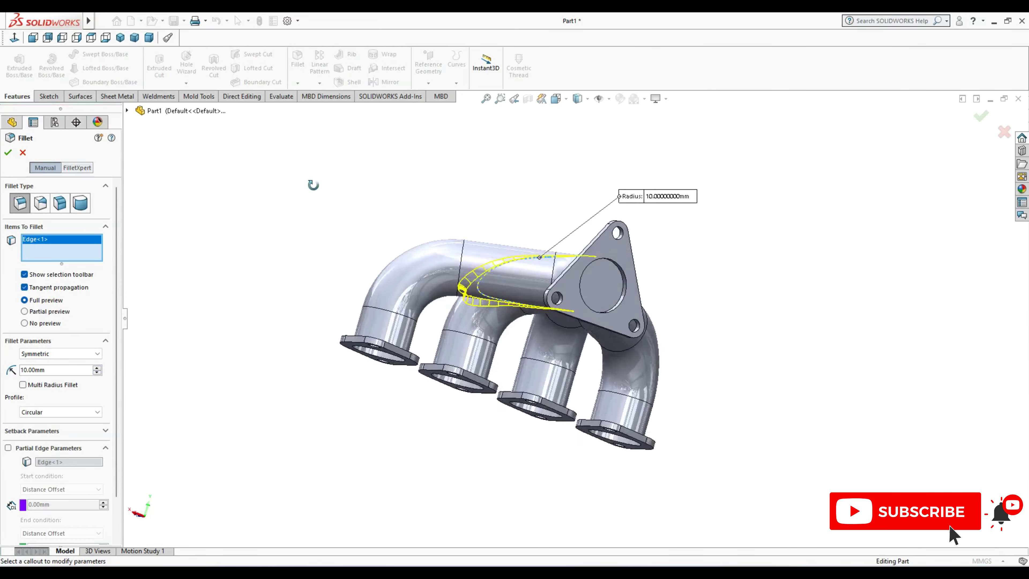
middle_drag(313, 184, 548, 310)
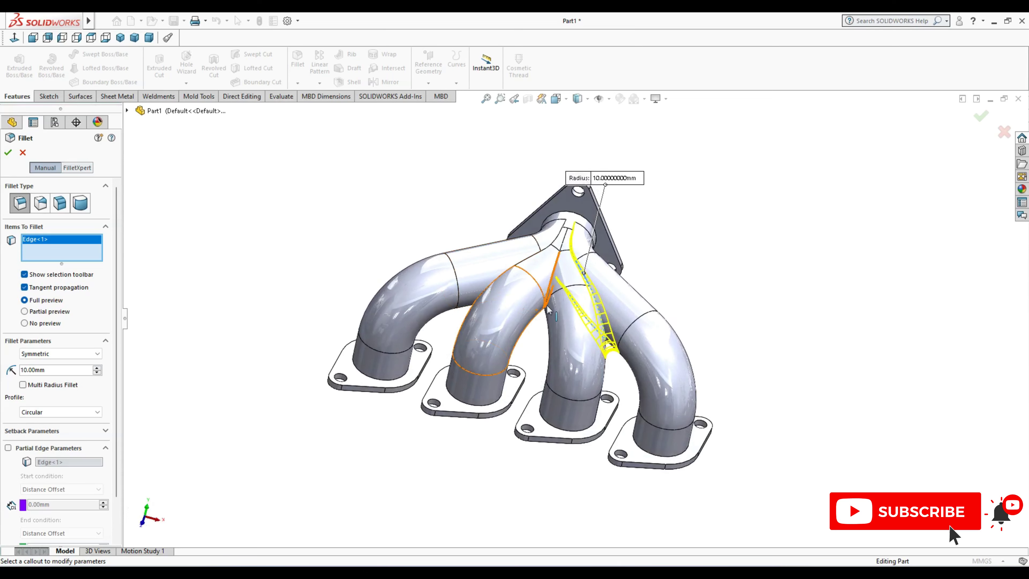
click(552, 285)
click(511, 271)
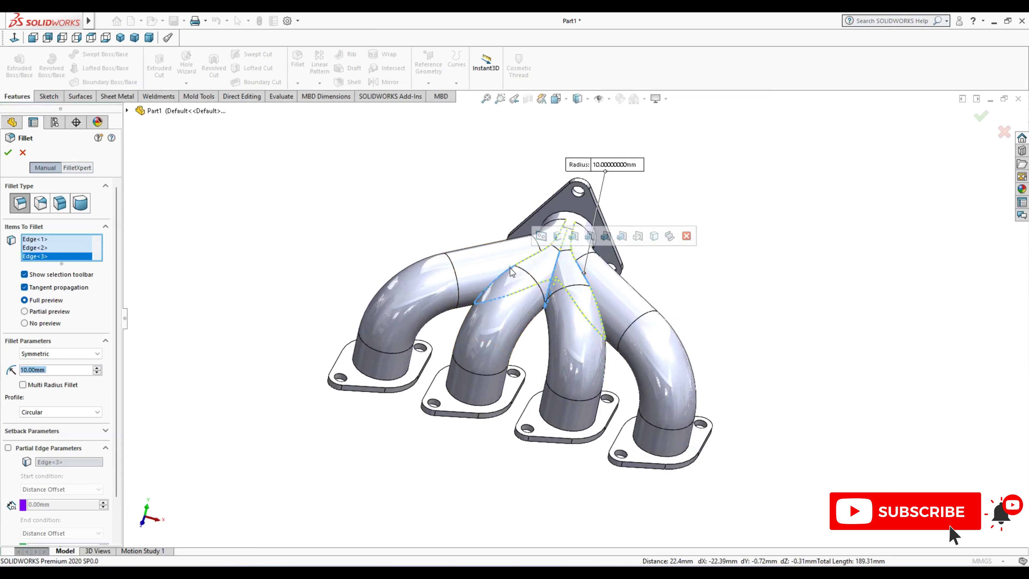
click(508, 284)
middle_drag(507, 283, 477, 319)
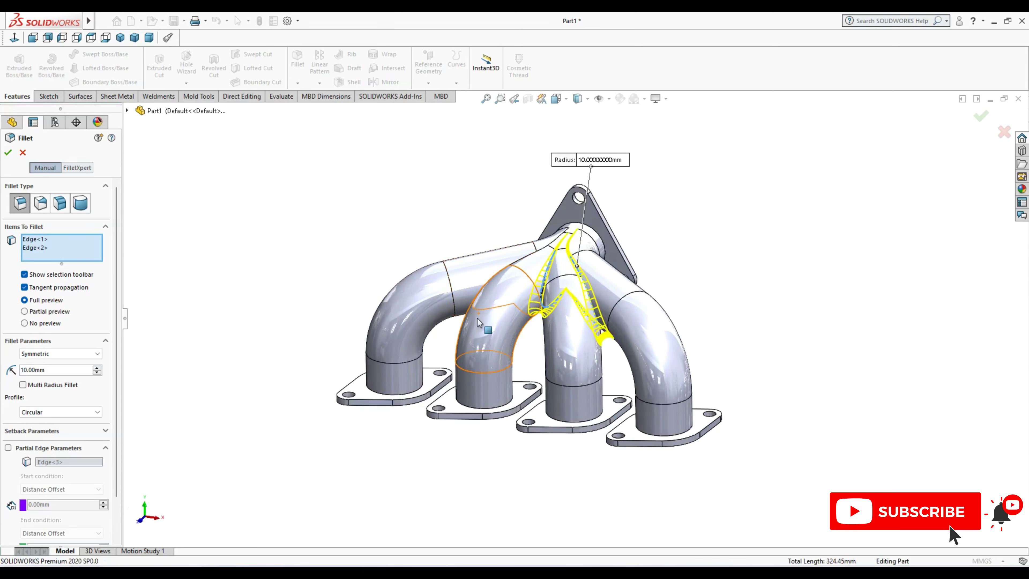
click(8, 151)
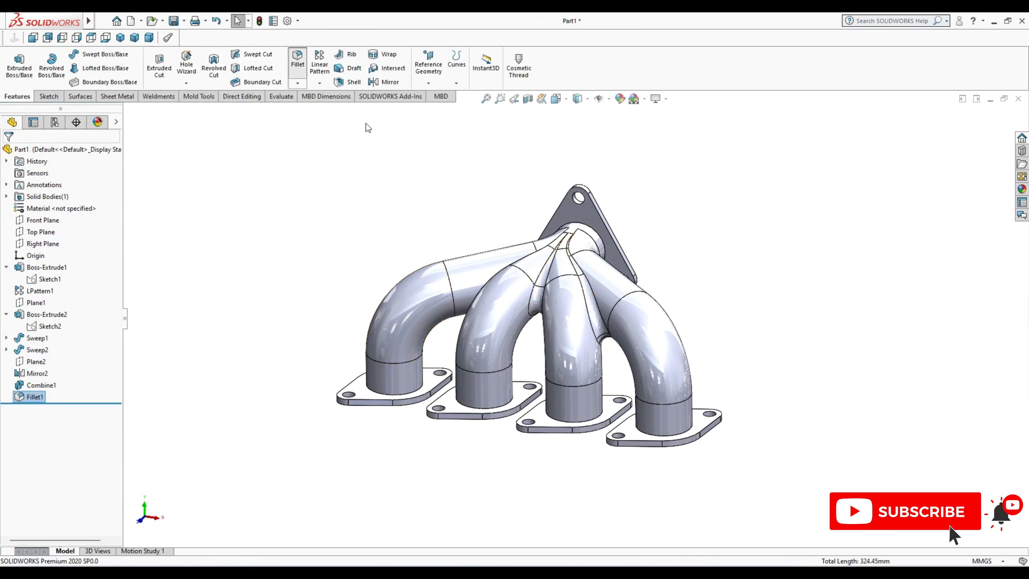
click(297, 60)
click(507, 266)
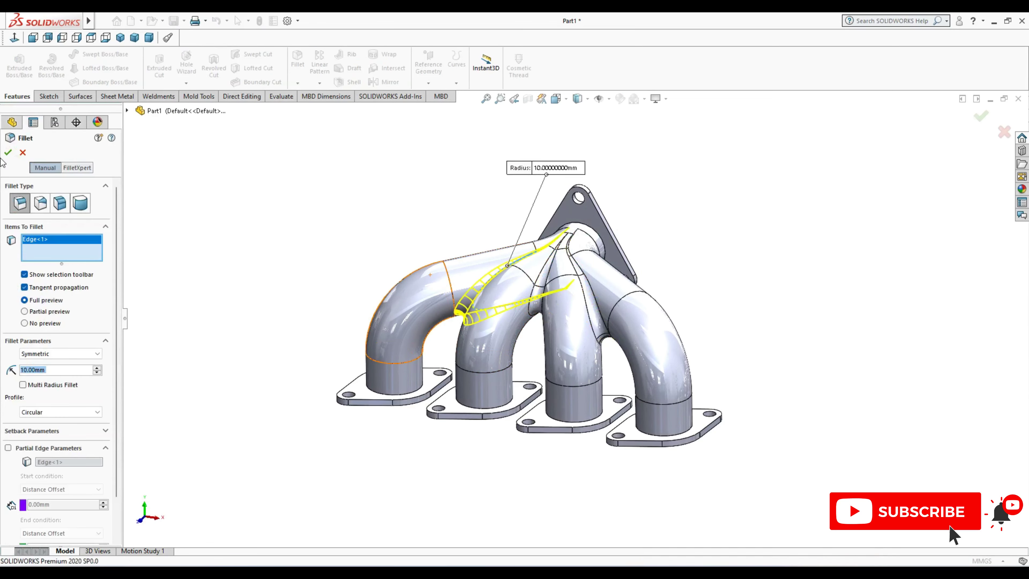
- Apply the second 10 mm fillet as Fillet2 and inspect the result
click(8, 152)
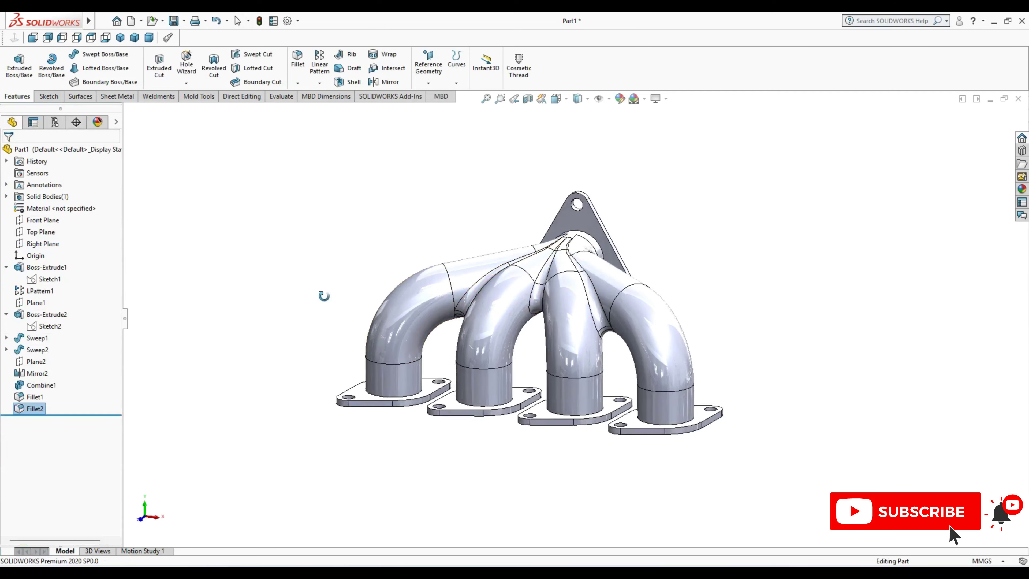
mouse_move(325, 294)
middle_down()
mouse_move(356, 290)
mouse_move(274, 340)
mouse_move(313, 367)
middle_up()
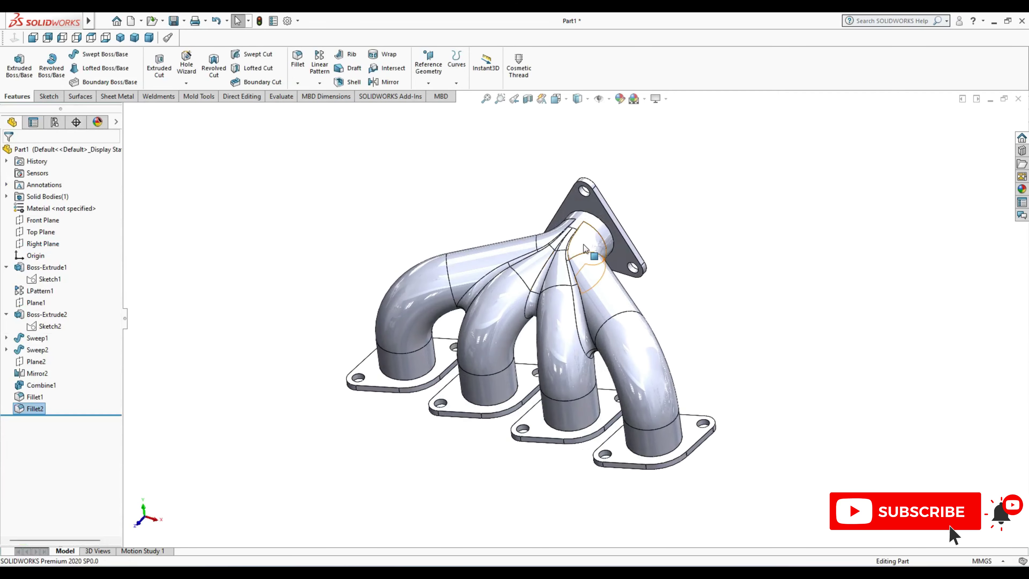
scroll(566, 278, down, 5)
scroll(535, 321, down, 2)
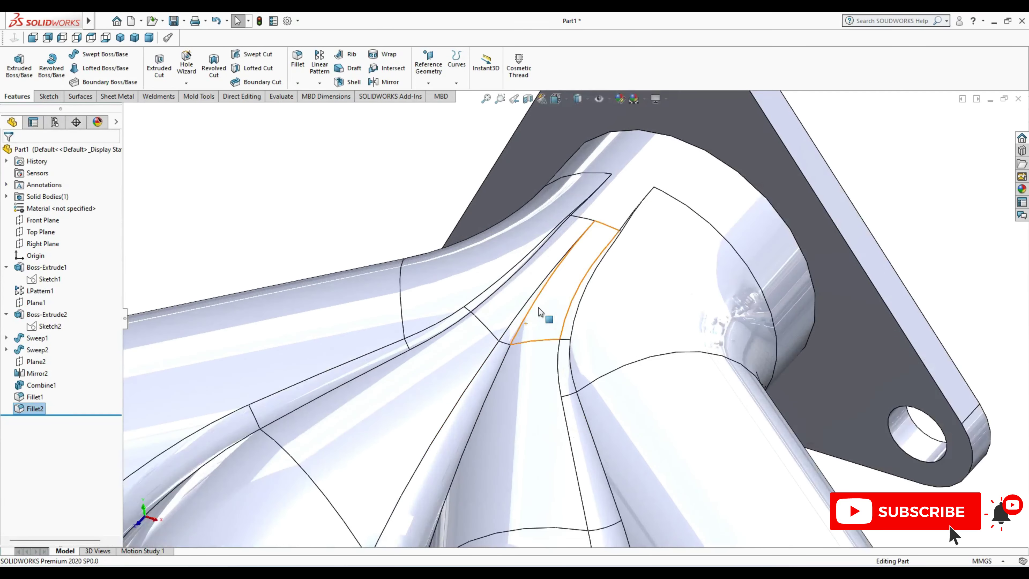
scroll(544, 315, up, 4)
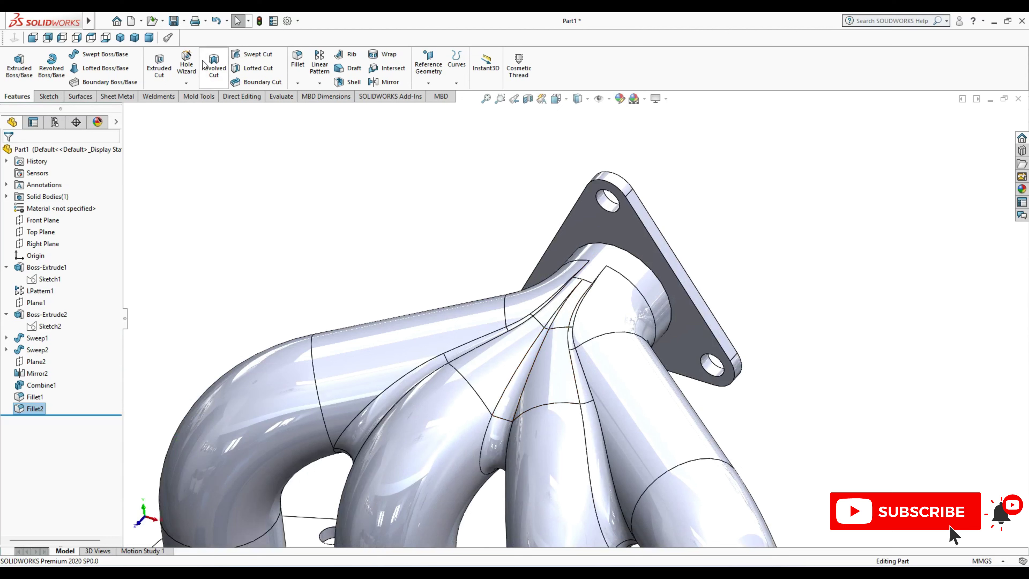
- Open another fillet, close it without adding anything, and return to isometric view
click(294, 67)
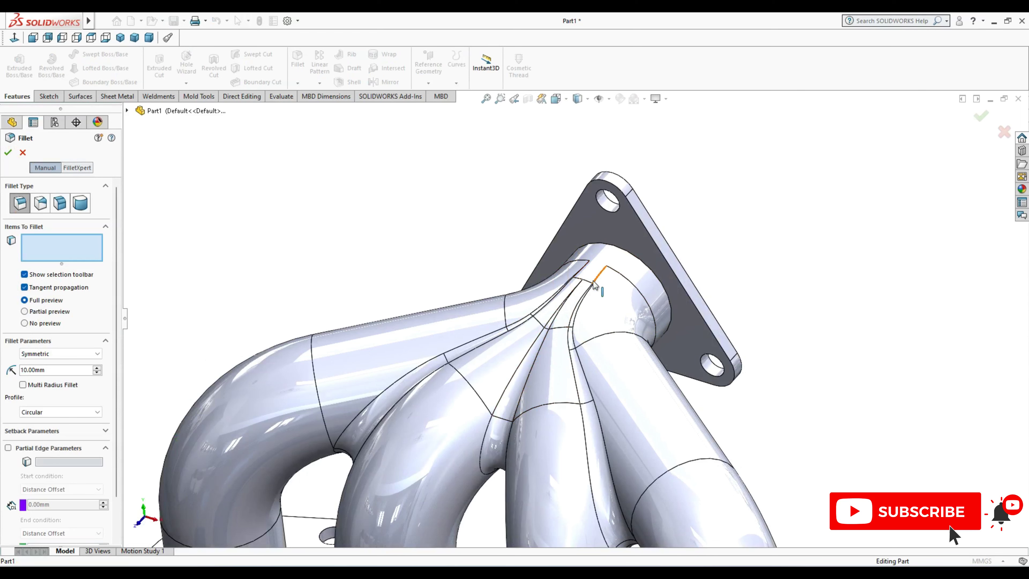
scroll(593, 304, down, 5)
scroll(604, 289, up, 5)
scroll(615, 274, up, 5)
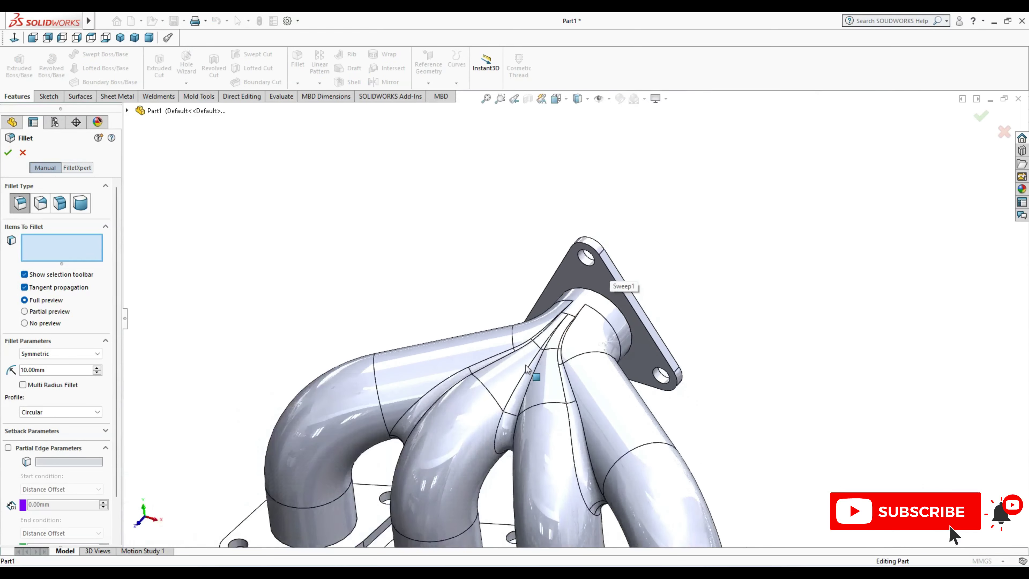
click(23, 152)
click(121, 38)
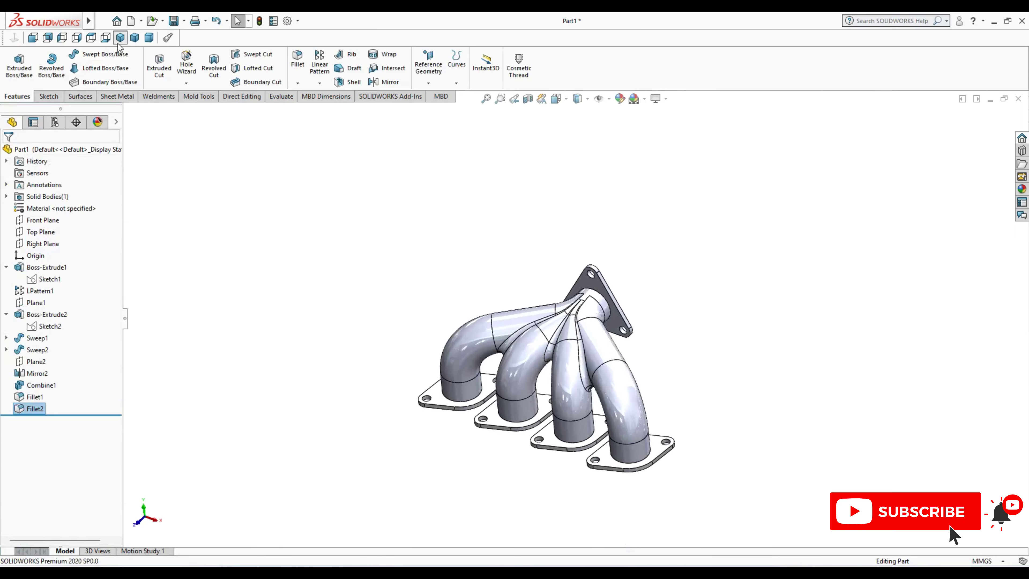
- Start a Shell with the outlet and inlet flange faces selected for removal
click(347, 81)
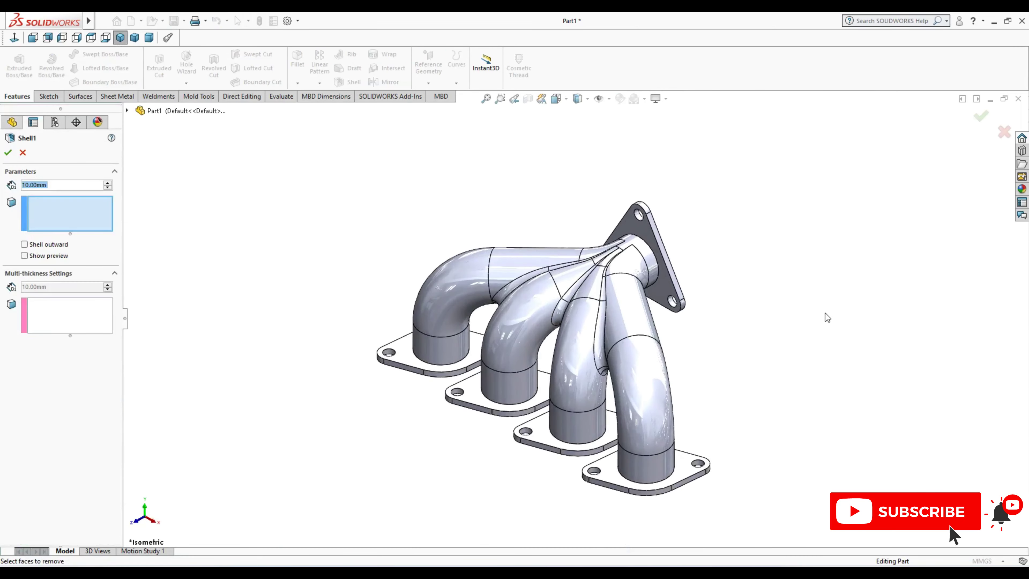
middle_drag(824, 315, 721, 377)
click(594, 272)
key(shift+Right)
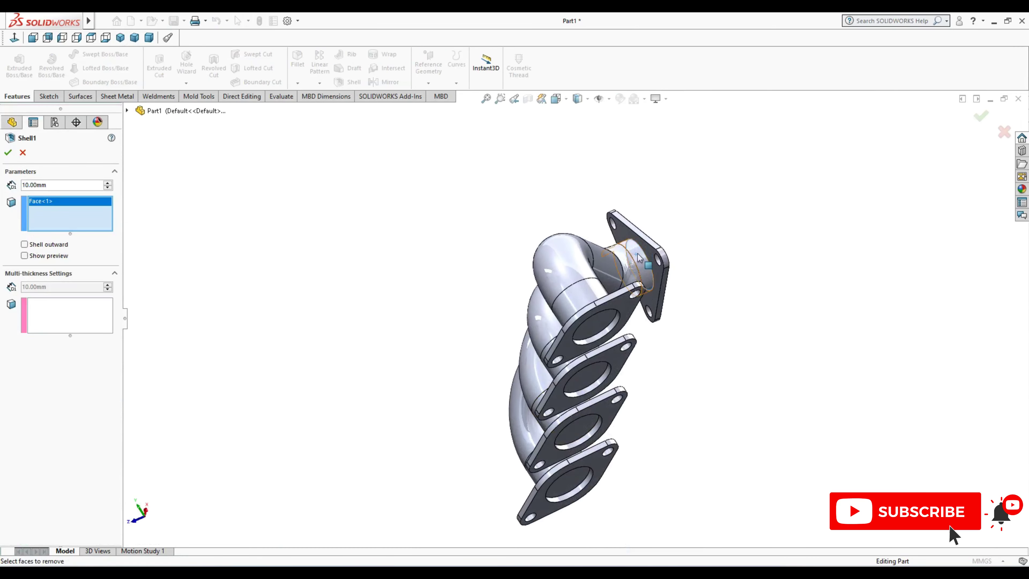
click(595, 316)
click(588, 387)
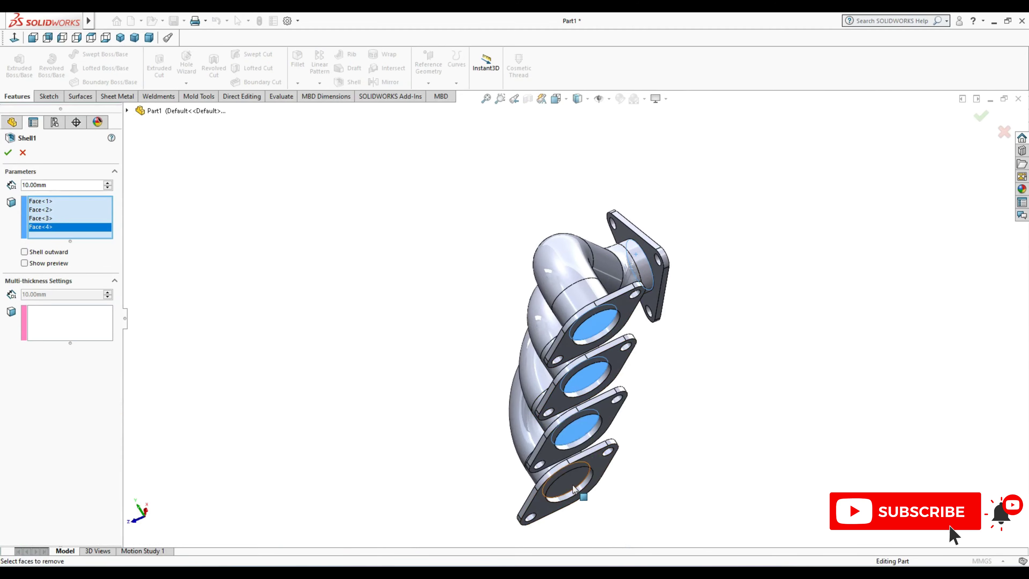
click(574, 489)
mouse_move(432, 285)
middle_down()
mouse_move(441, 482)
mouse_move(476, 448)
middle_up()
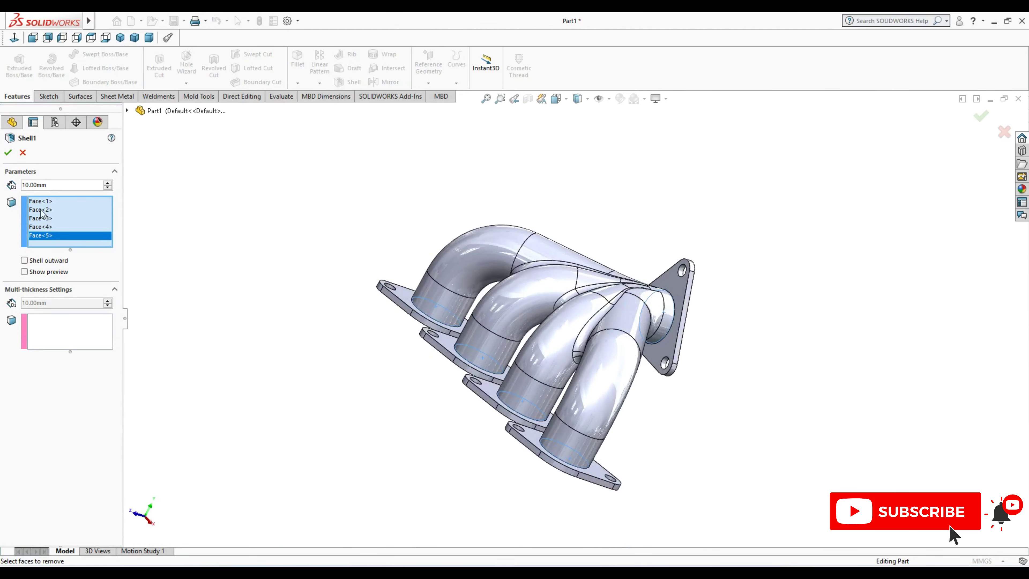
- Set the shell thickness to 1.80 mm, turn on preview, and accept Shell1
double_click(39, 185)
text(1.)
mouse_move(134, 244)
middle_down()
mouse_move(207, 255)
mouse_move(185, 260)
middle_up()
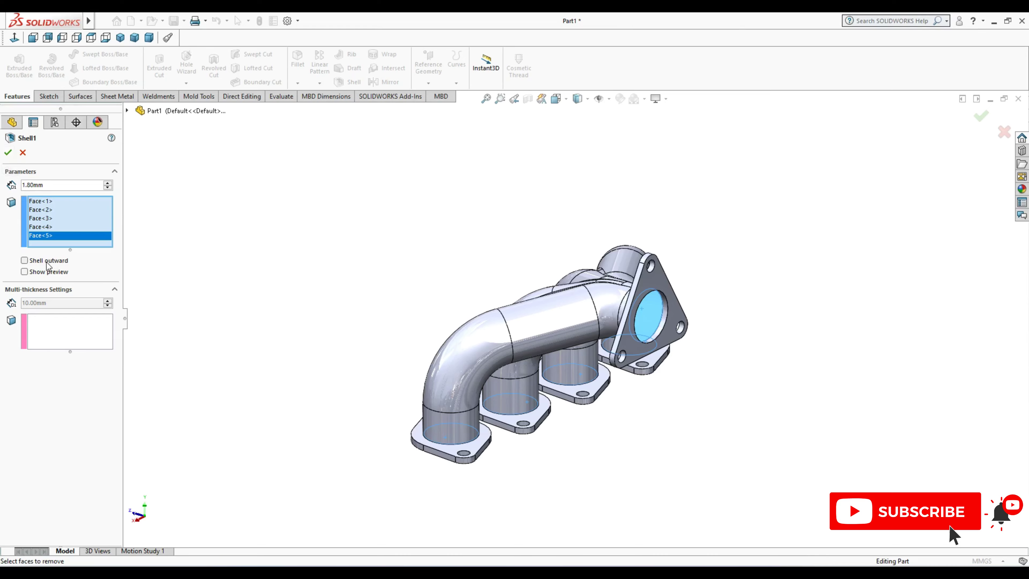
click(25, 272)
middle_drag(661, 333, 110, 269)
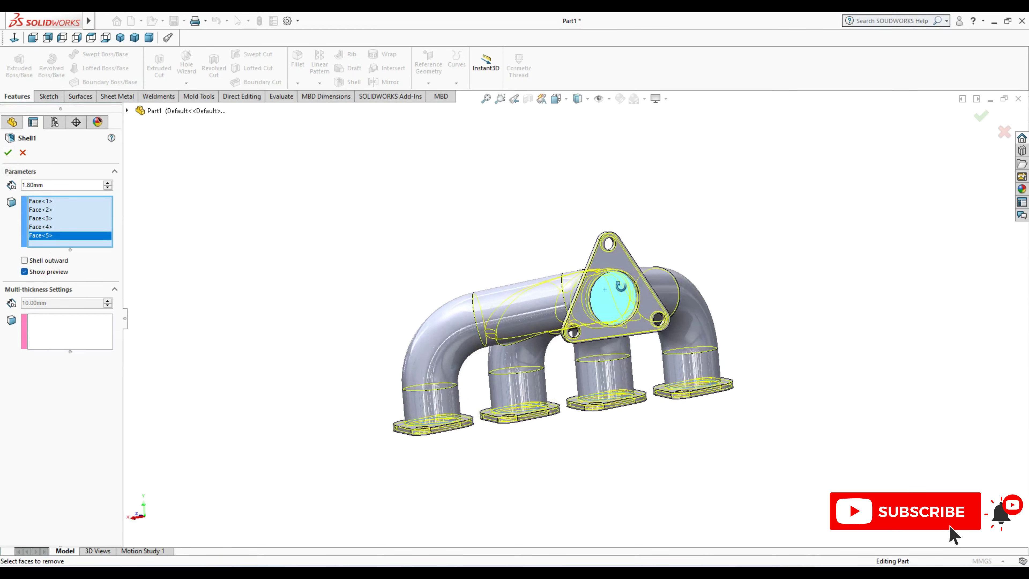
click(8, 153)
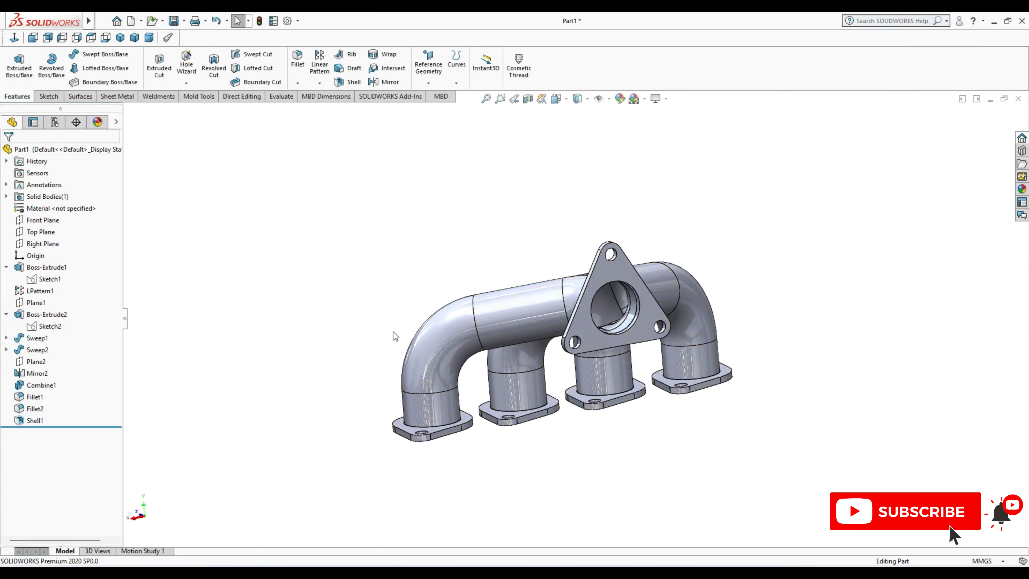
mouse_move(395, 336)
middle_down()
mouse_move(549, 370)
mouse_move(591, 434)
middle_up()
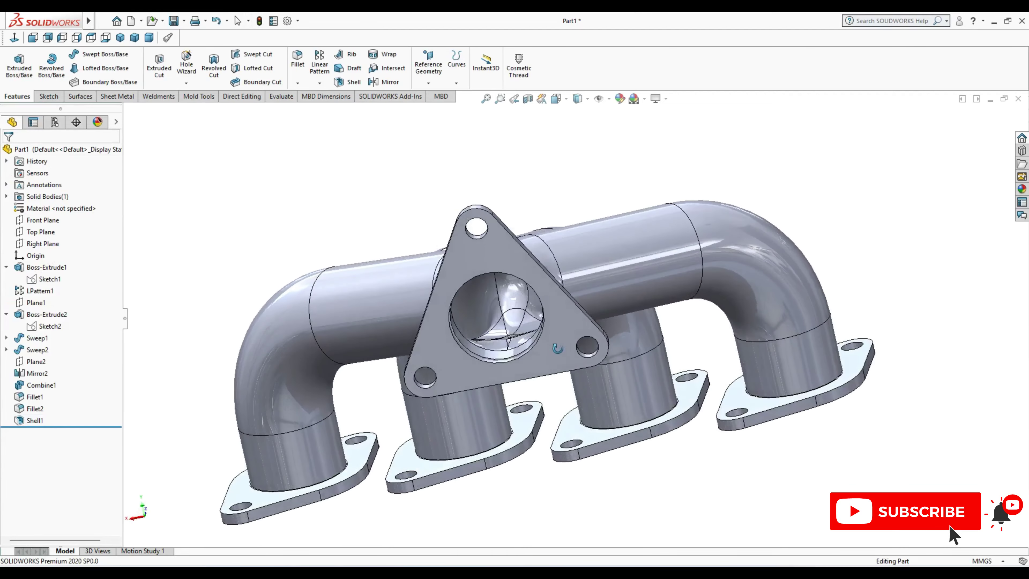
scroll(554, 387, down, 5)
scroll(555, 385, up, 2)
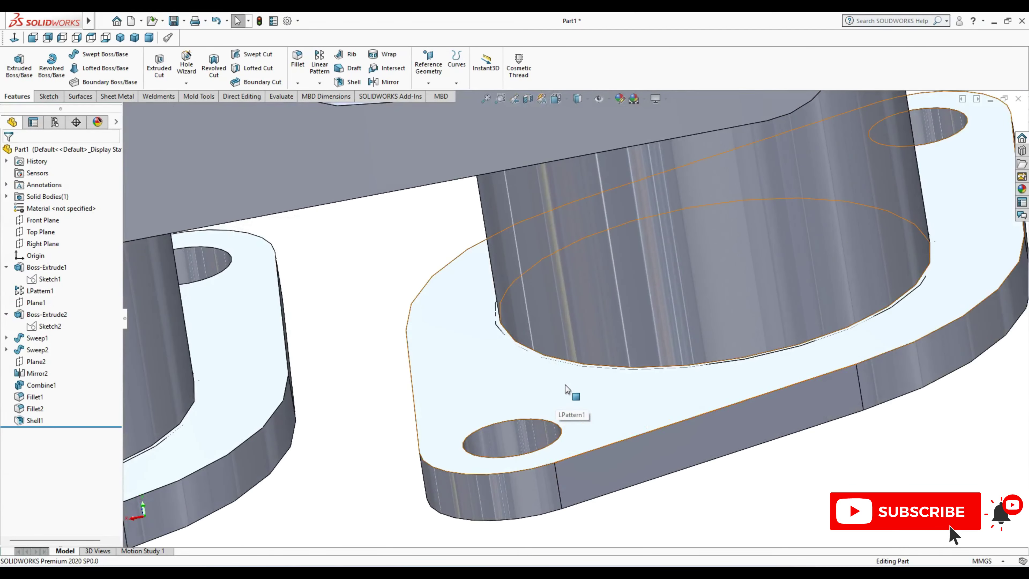
scroll(559, 383, up, 3)
scroll(561, 383, up, 2)
mouse_move(326, 403)
middle_down()
mouse_move(326, 211)
mouse_move(330, 234)
middle_up()
mouse_move(334, 424)
middle_down()
mouse_move(386, 436)
mouse_move(360, 494)
mouse_move(176, 424)
middle_up()
click(32, 421)
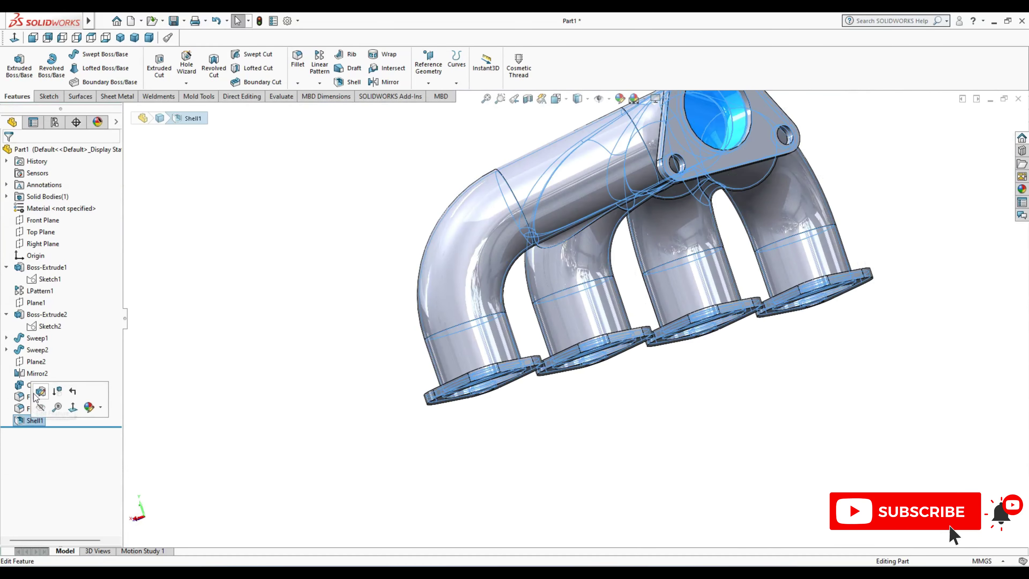
click(36, 391)
click(39, 255)
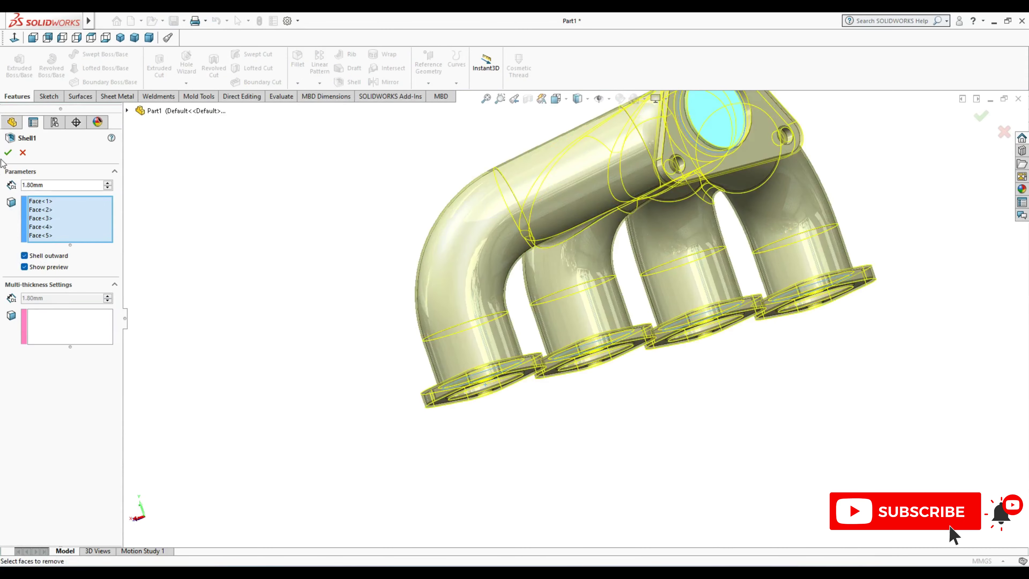
mouse_move(10, 159)
middle_down()
mouse_move(289, 306)
mouse_move(317, 357)
mouse_move(329, 340)
mouse_move(712, 219)
mouse_move(701, 255)
mouse_move(719, 278)
mouse_move(687, 285)
mouse_move(648, 272)
mouse_move(682, 286)
middle_up()
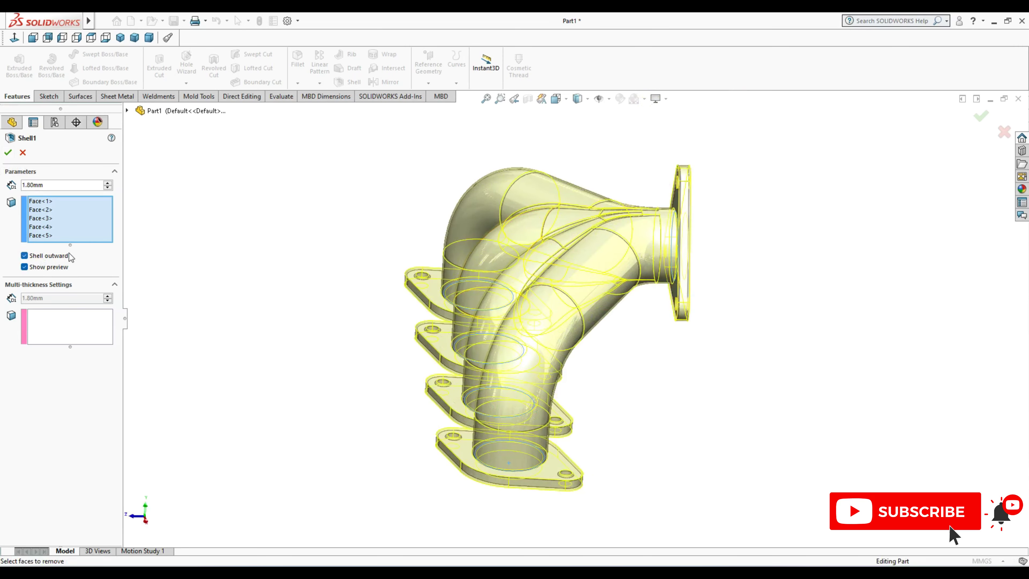
click(49, 256)
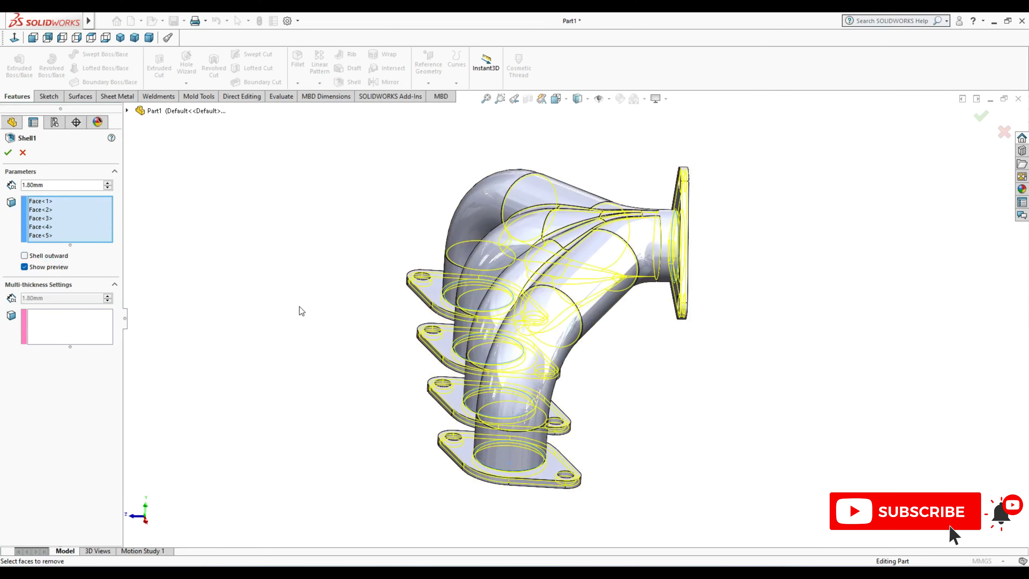
middle_drag(300, 307, 135, 255)
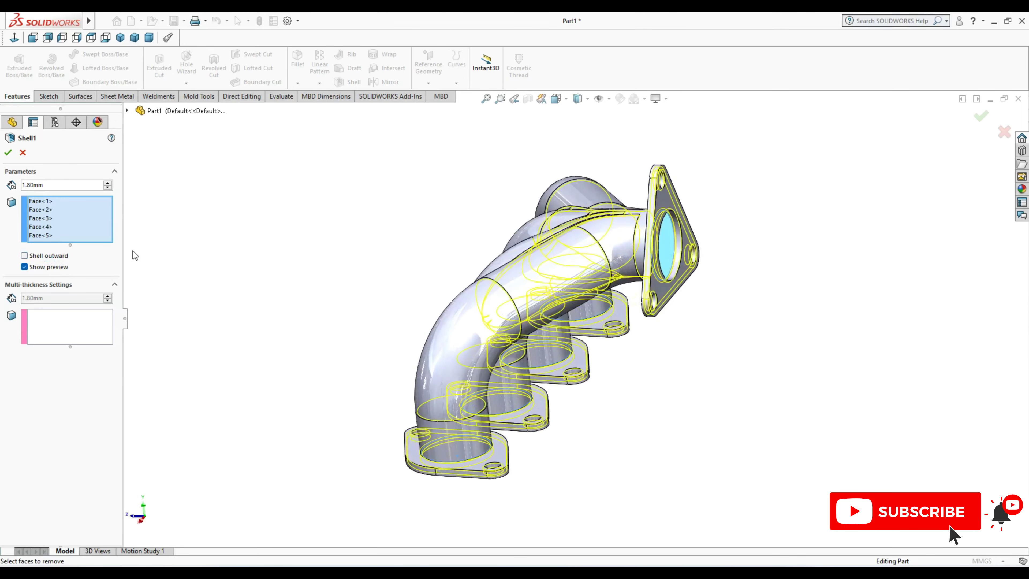
- Close the shell edit unchanged and reorient the manifold in isometric view
click(8, 152)
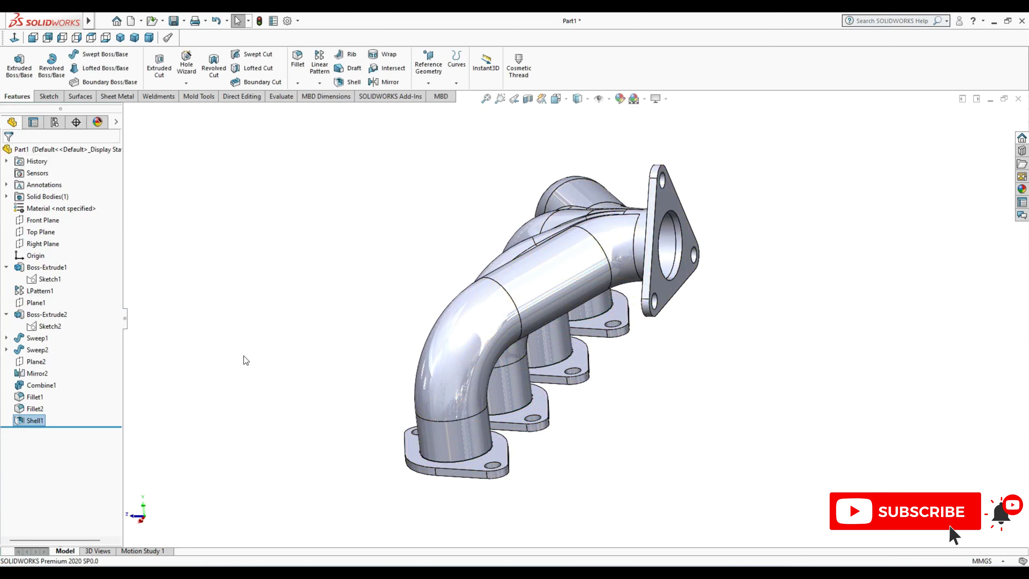
middle_drag(244, 356, 269, 356)
click(120, 37)
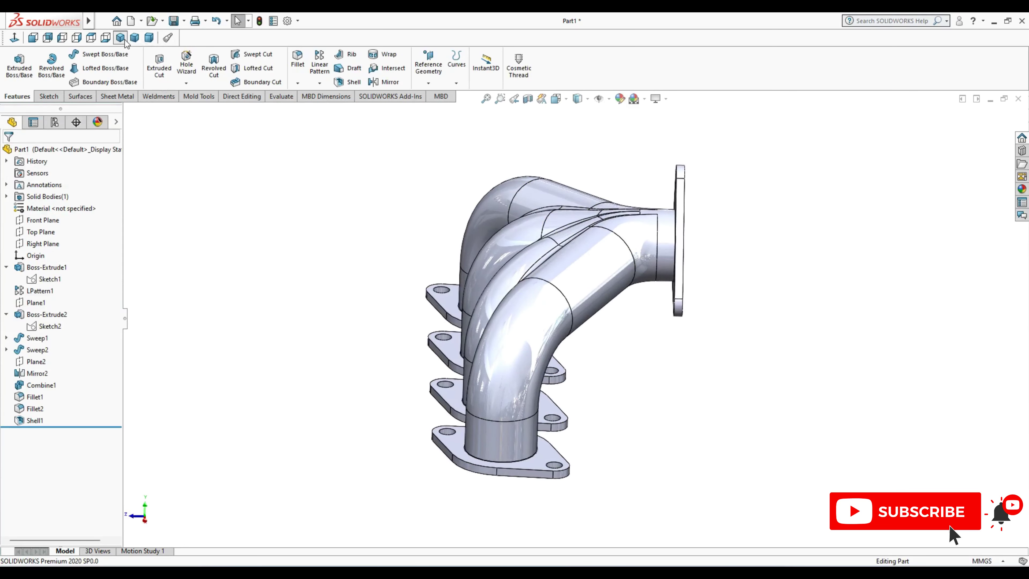
scroll(612, 410, down, 3)
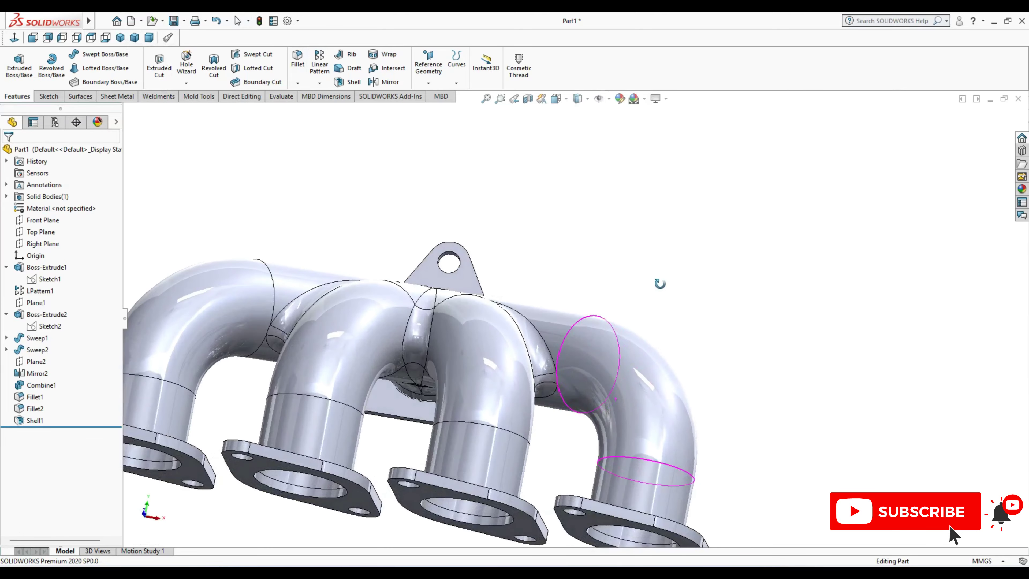
middle_drag(611, 409, 637, 390)
scroll(636, 388, up, 3)
scroll(420, 333, down, 3)
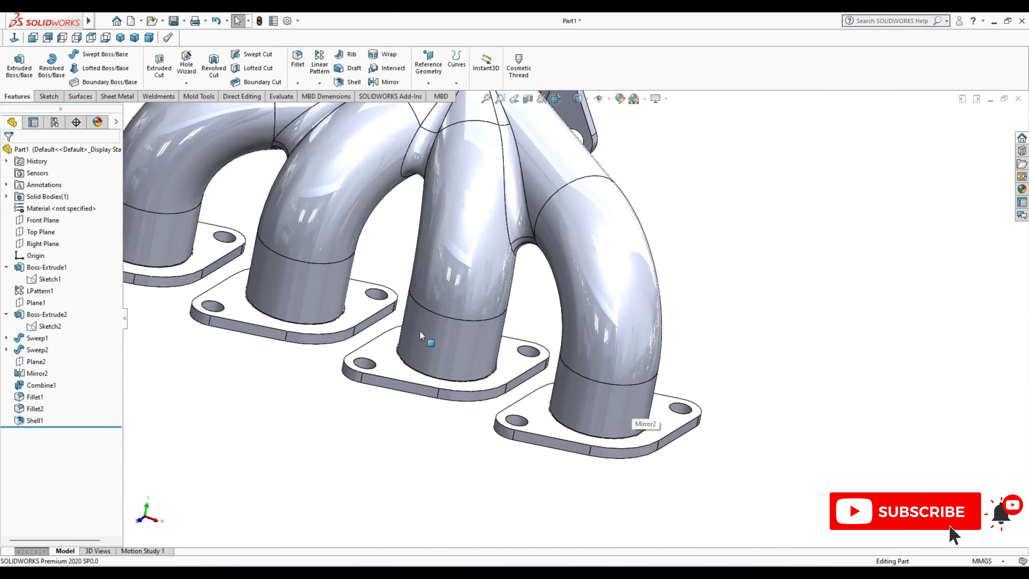
scroll(488, 362, down, 3)
scroll(523, 376, down, 3)
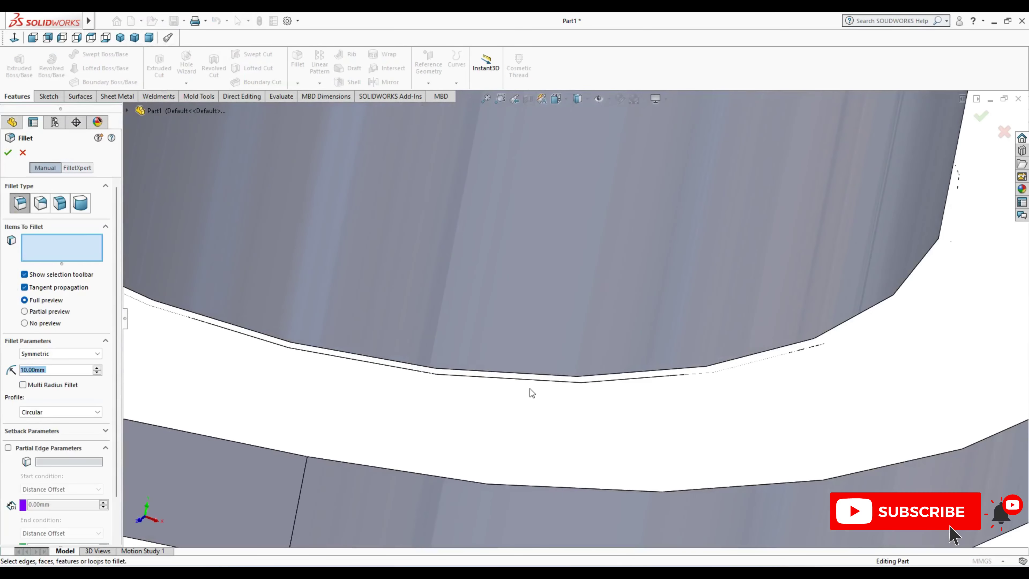
- Select three runner-to-flange edges for the 10 mm fillet
click(524, 374)
click(524, 374)
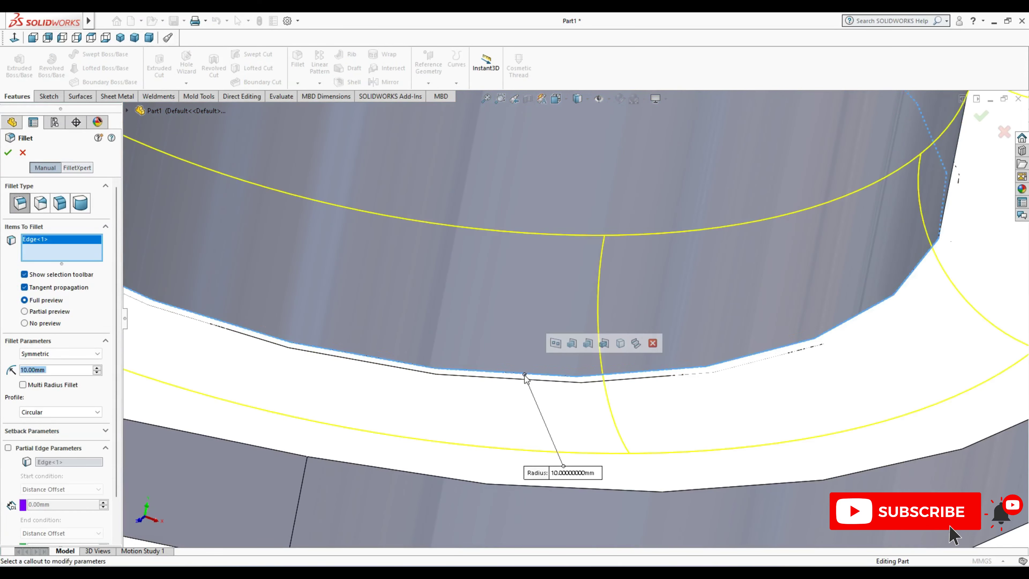
scroll(527, 381, up, 3)
scroll(530, 391, up, 3)
scroll(529, 390, down, 2)
scroll(494, 293, down, 5)
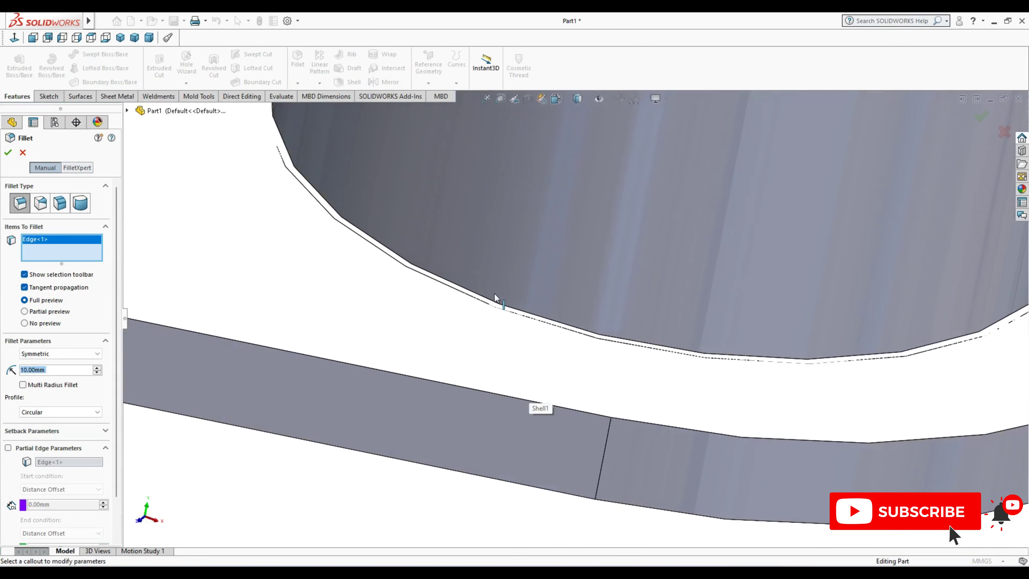
click(503, 310)
scroll(505, 318, up, 5)
scroll(506, 333, down, 3)
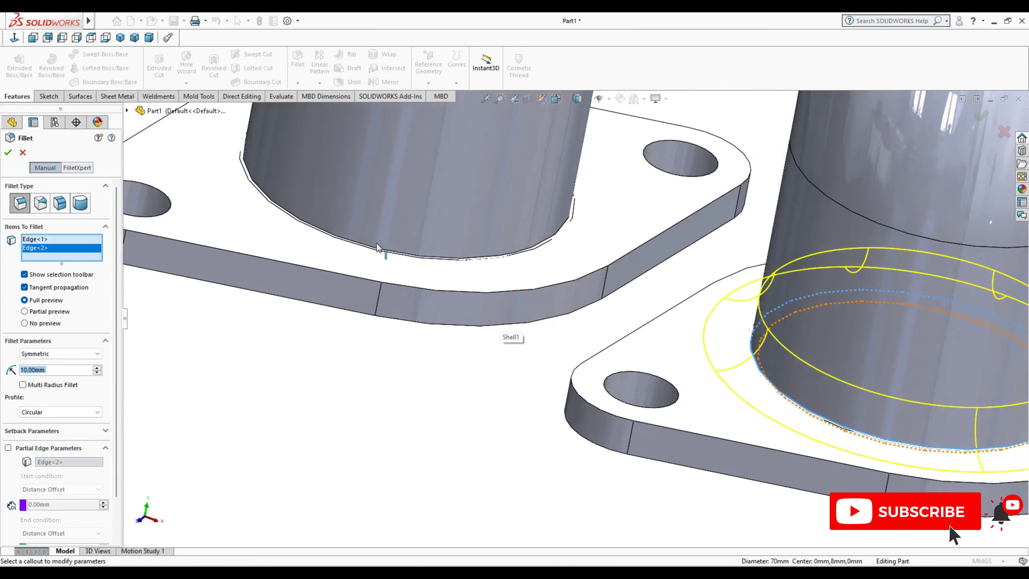
scroll(405, 284, down, 3)
click(389, 262)
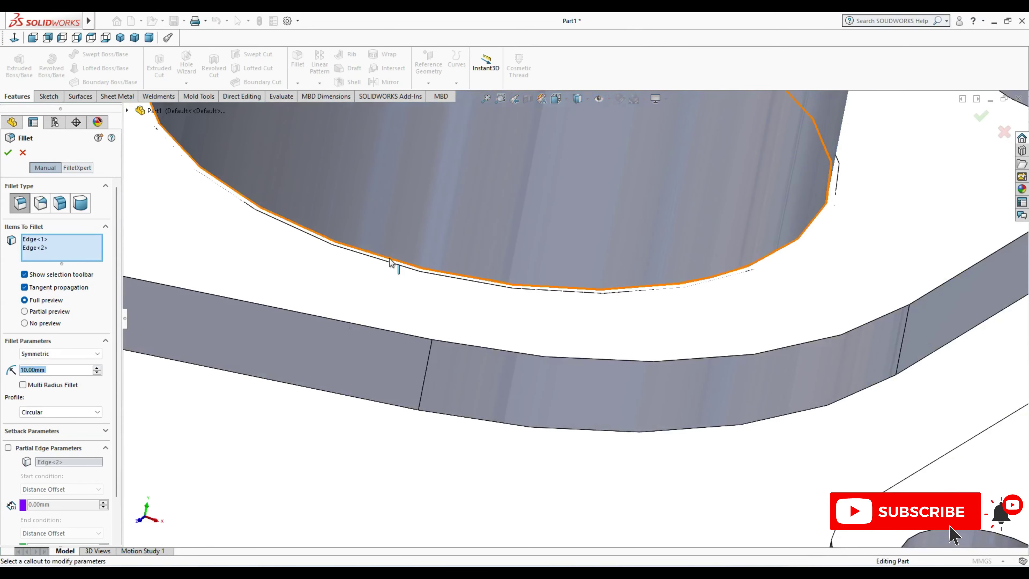
click(391, 264)
- Add a runner pipe face and the collector face at the outlet flange, then apply Fillet3
scroll(408, 276, up, 5)
scroll(405, 269, down, 3)
scroll(449, 274, down, 3)
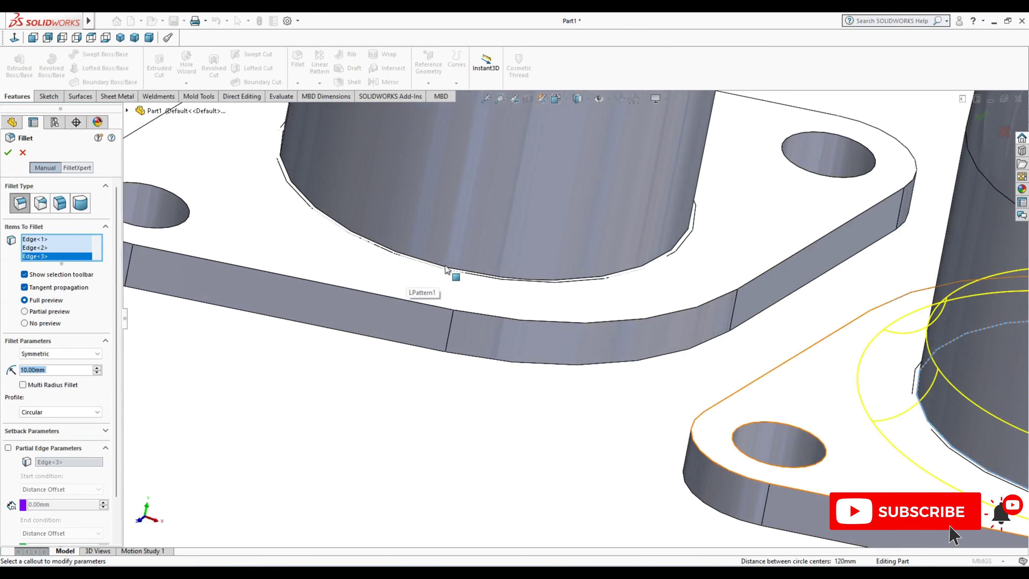
click(464, 258)
scroll(466, 273, up, 5)
scroll(467, 274, up, 5)
scroll(525, 277, down, 8)
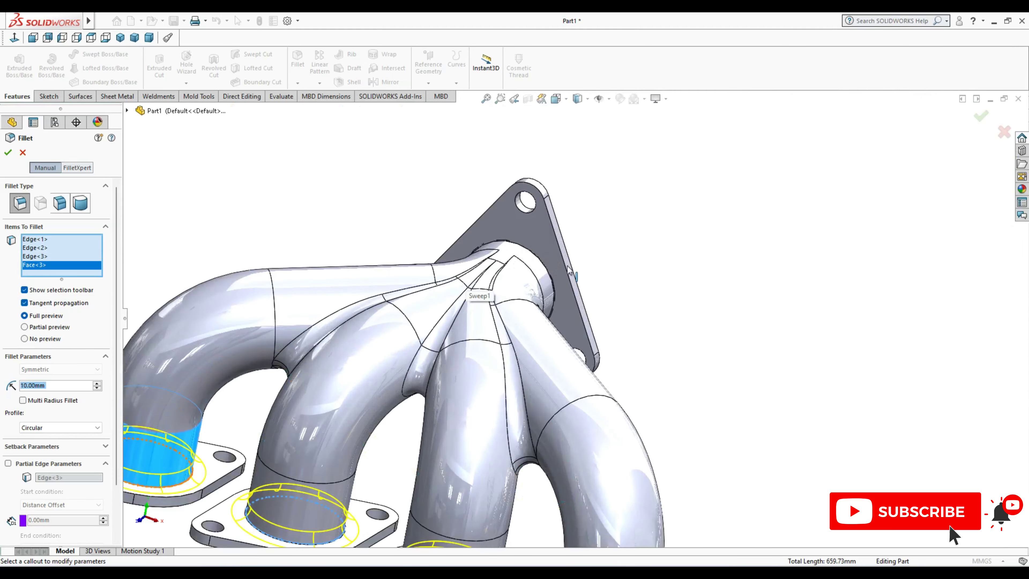
click(530, 256)
scroll(525, 268, up, 2)
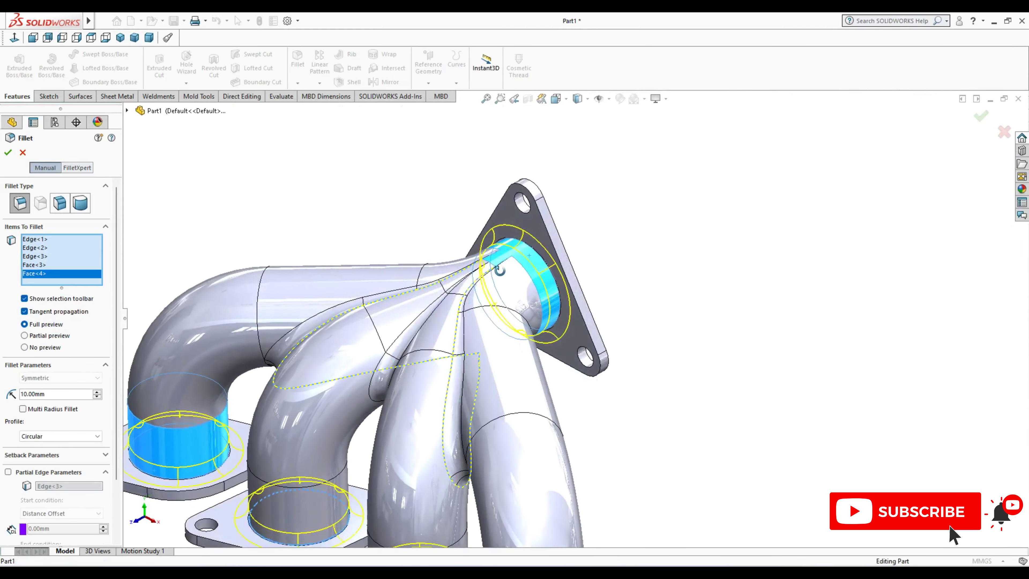
scroll(513, 302, up, 1)
click(7, 153)
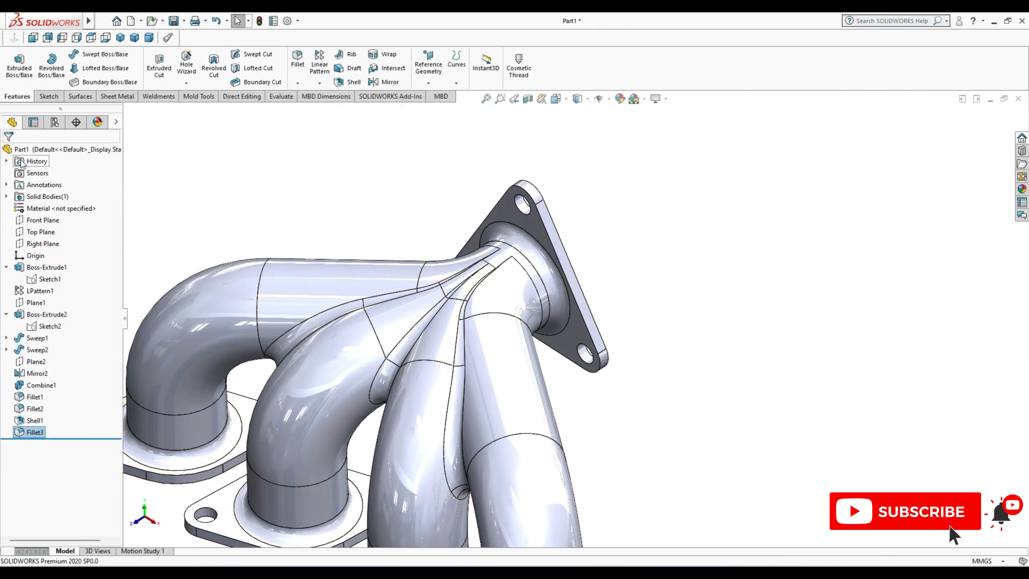
scroll(593, 345, up, 4)
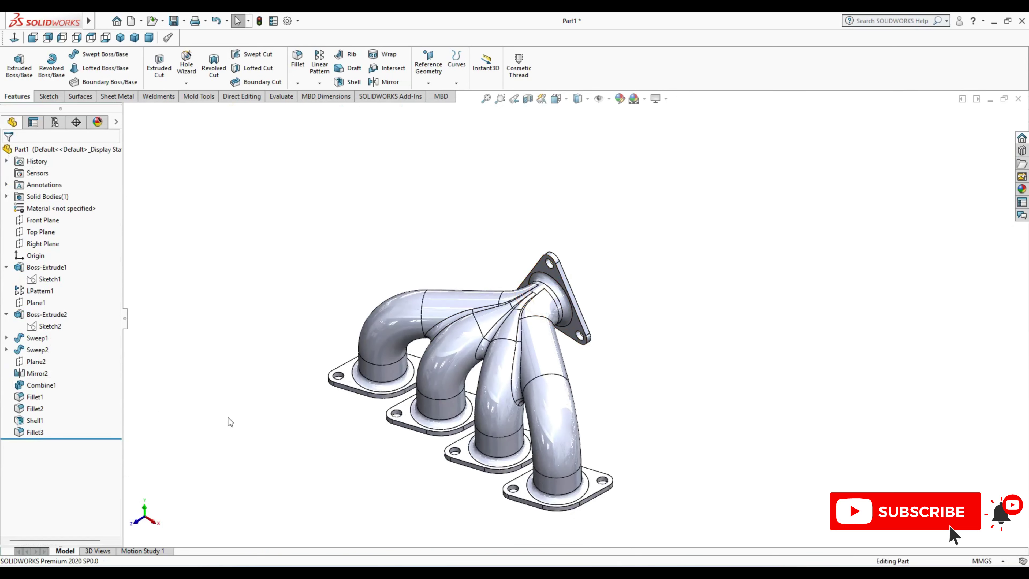
- Edit Fillet3 and reduce its radius to 5 mm
click(35, 432)
click(33, 395)
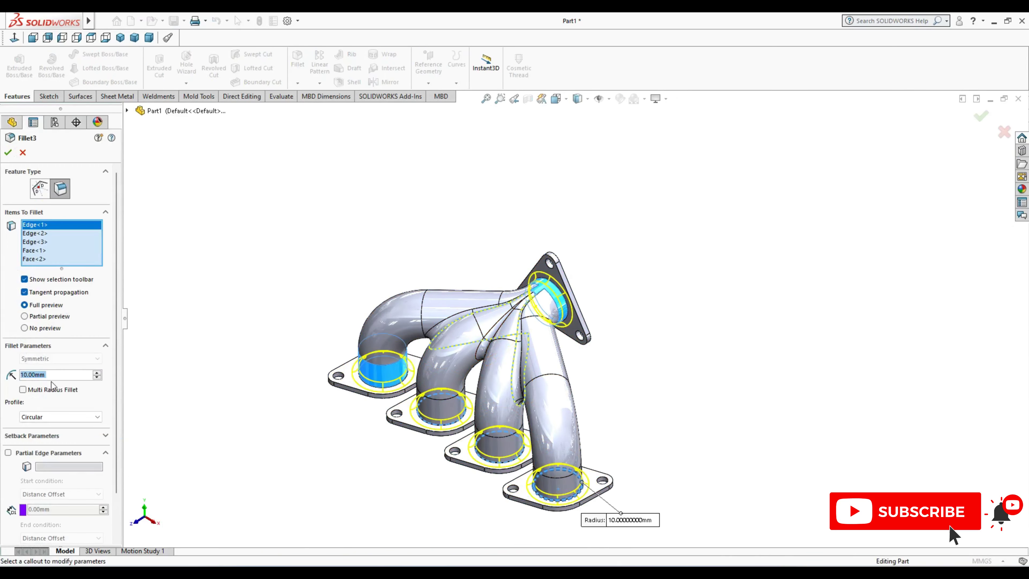
text(5)
key(Return)
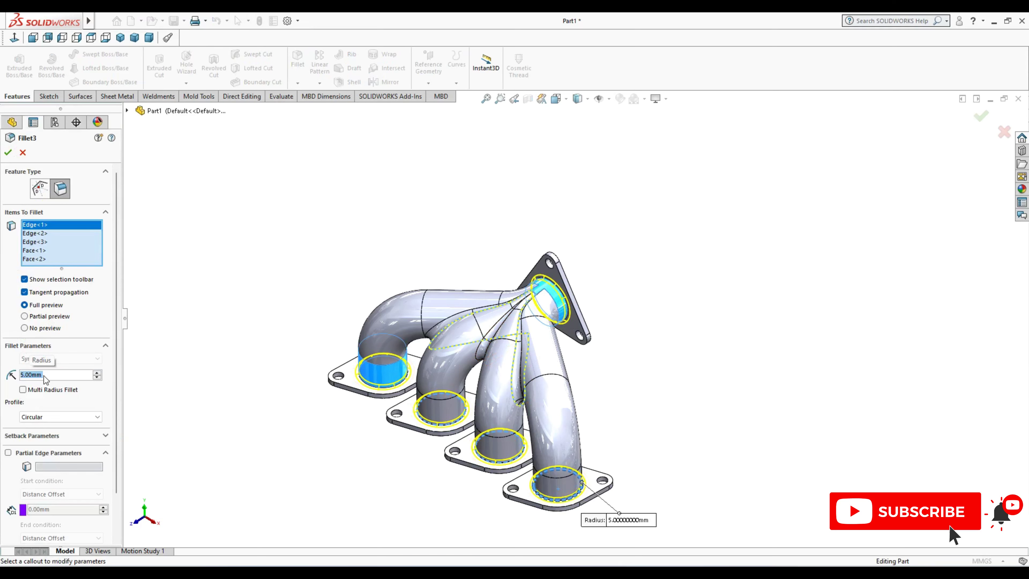
click(7, 153)
- Fit the manifold in isometric view and switch to Shaded display without edges
scroll(495, 436, down, 5)
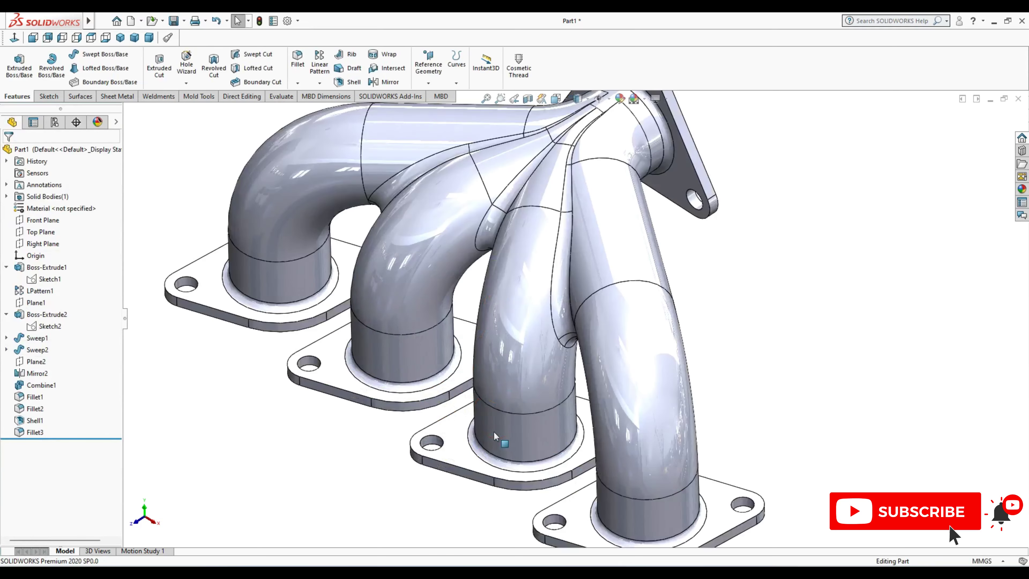
key(z)
key(z)
key(z)
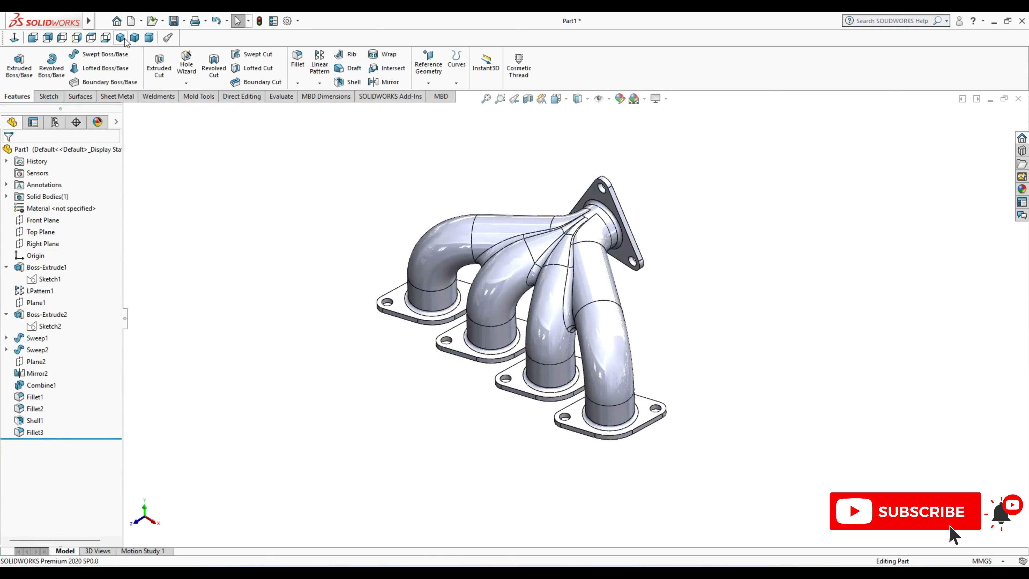
mouse_move(600, 405)
middle_down()
mouse_move(638, 395)
mouse_move(541, 457)
mouse_move(327, 220)
middle_up()
click(120, 37)
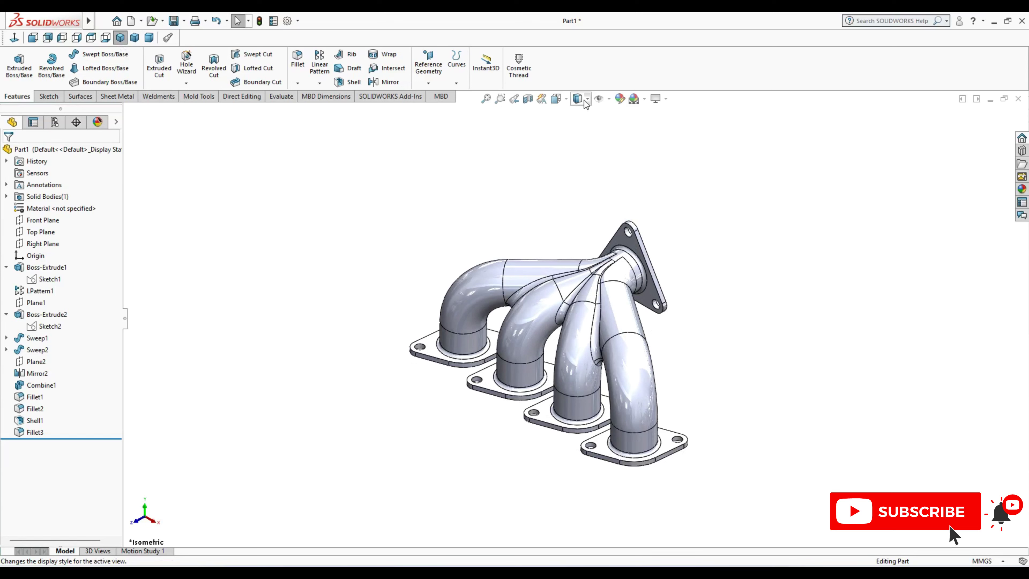
click(582, 124)
scroll(565, 352, down, 2)
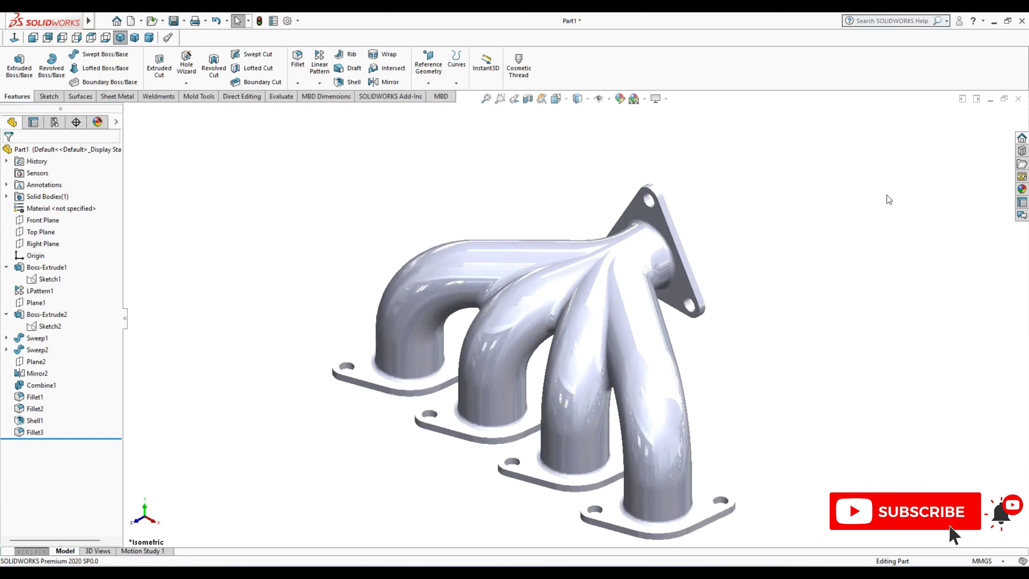
- Drag a polished metal appearance from Appearances > Metal onto the whole manifold
click(1020, 189)
double_click(918, 130)
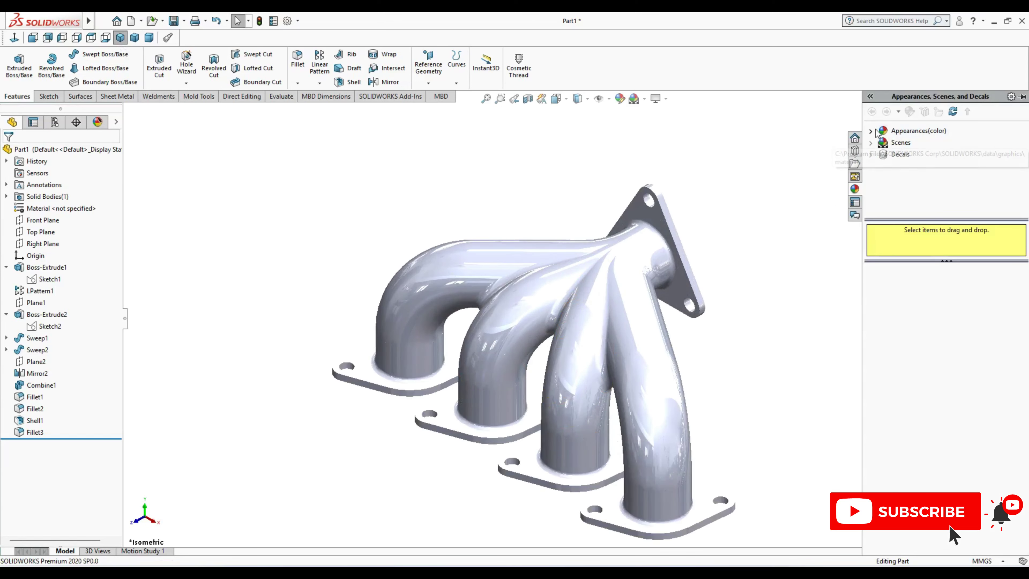
click(911, 155)
scroll(918, 461, down, 2)
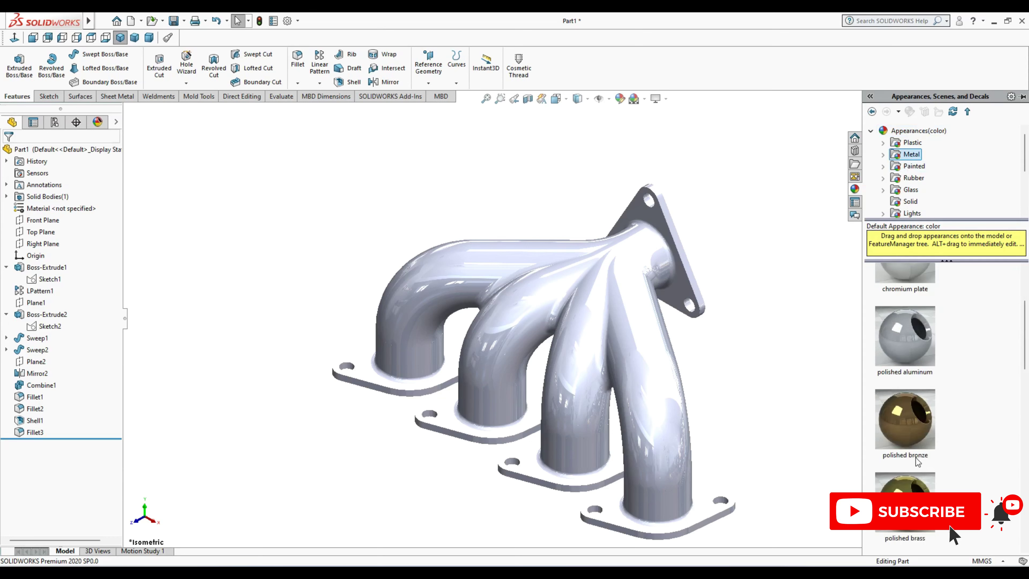
scroll(918, 461, down, 2)
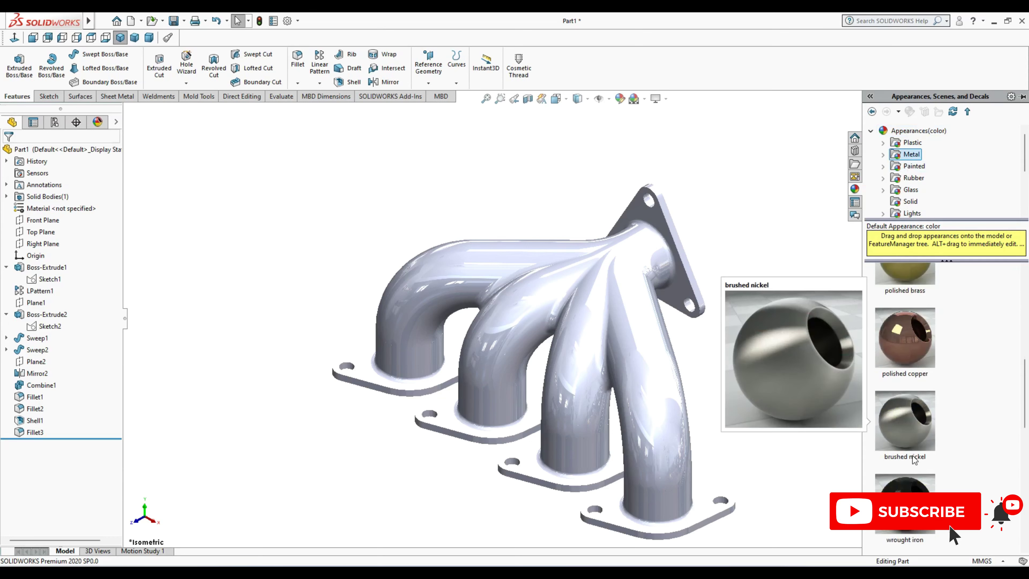
click(913, 142)
click(912, 157)
drag(916, 316, 651, 358)
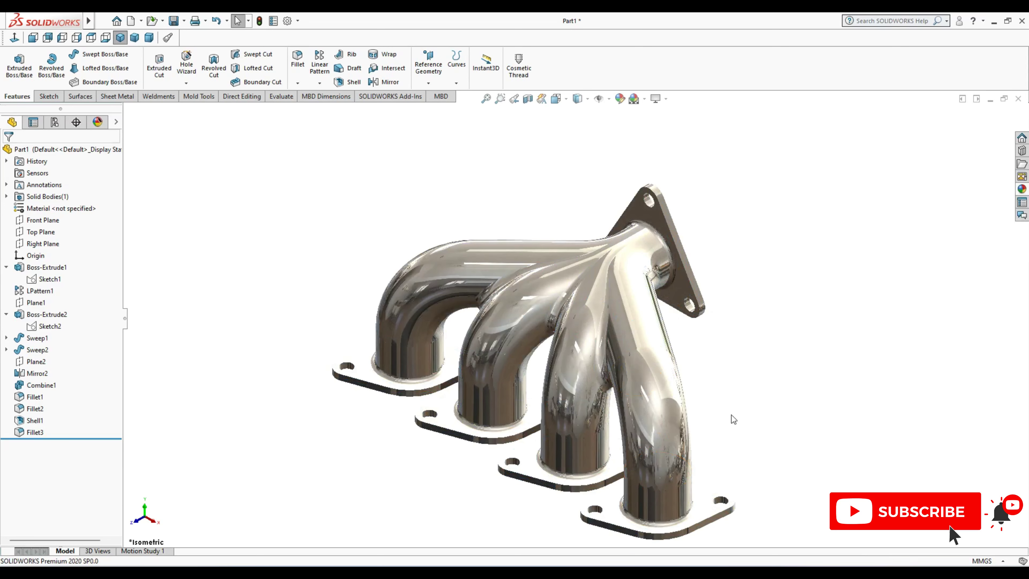
scroll(700, 395, up, 2)
scroll(670, 363, up, 1)
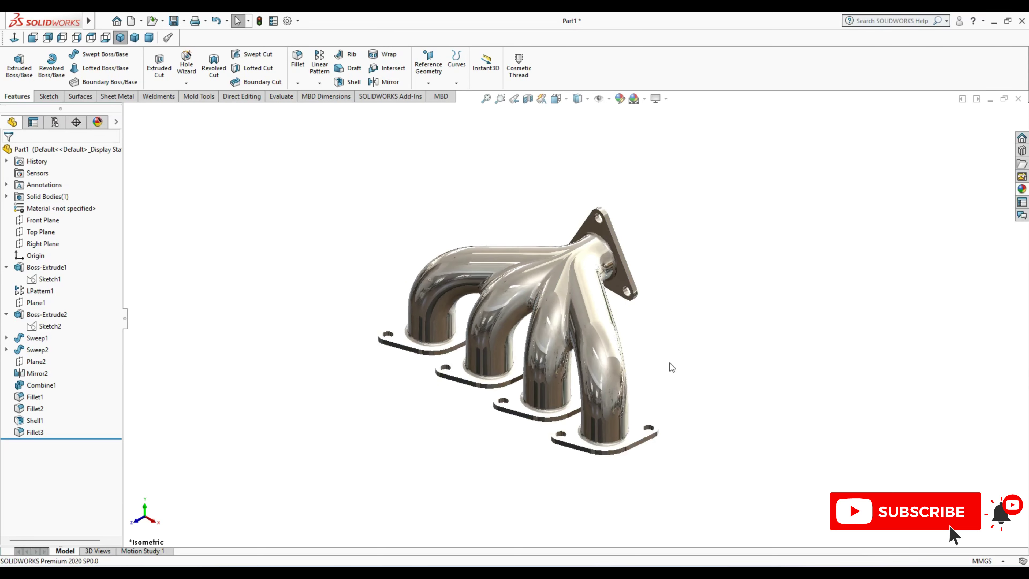
- Try an orange appearance colour on the model, then cancel it
click(618, 99)
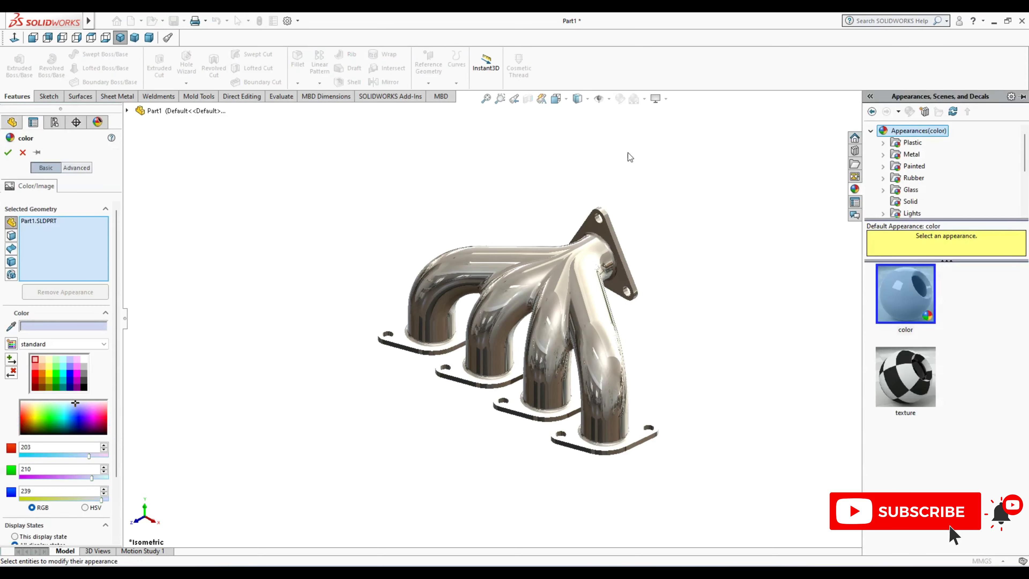
click(40, 374)
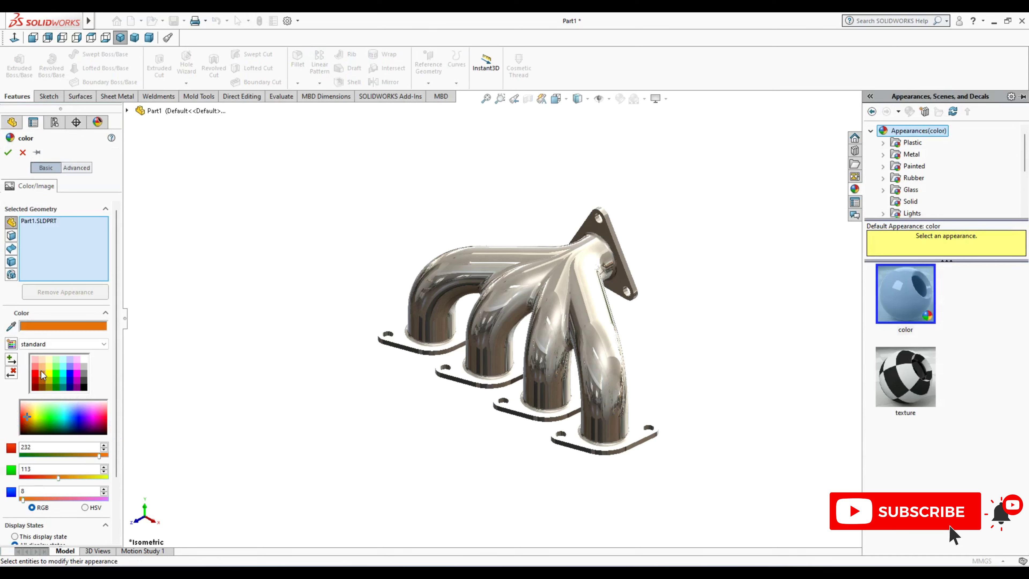
click(22, 153)
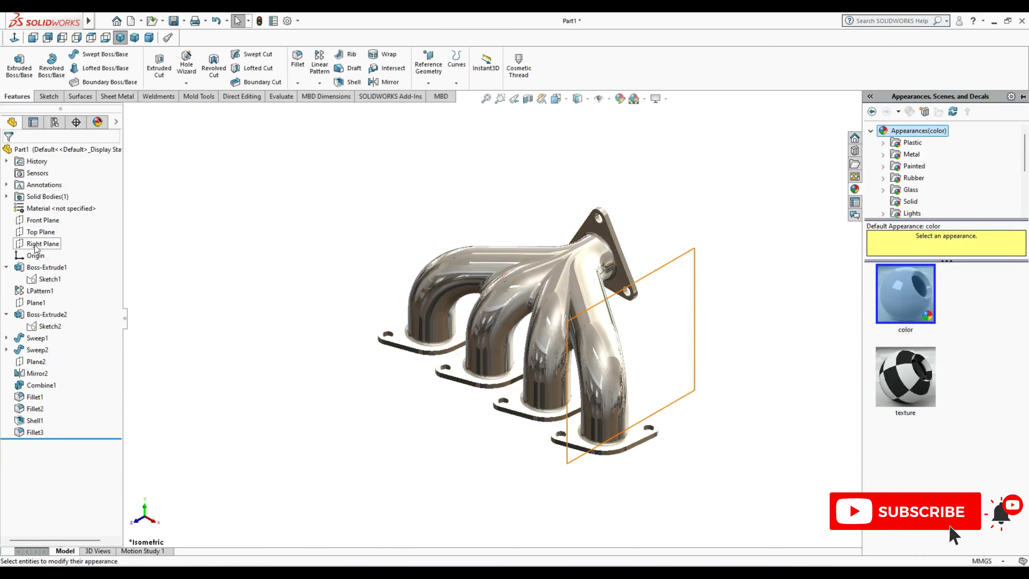
- Tint the Fillet3 body's appearance pale peach copper, RGB 254/222/194
click(6, 196)
click(44, 209)
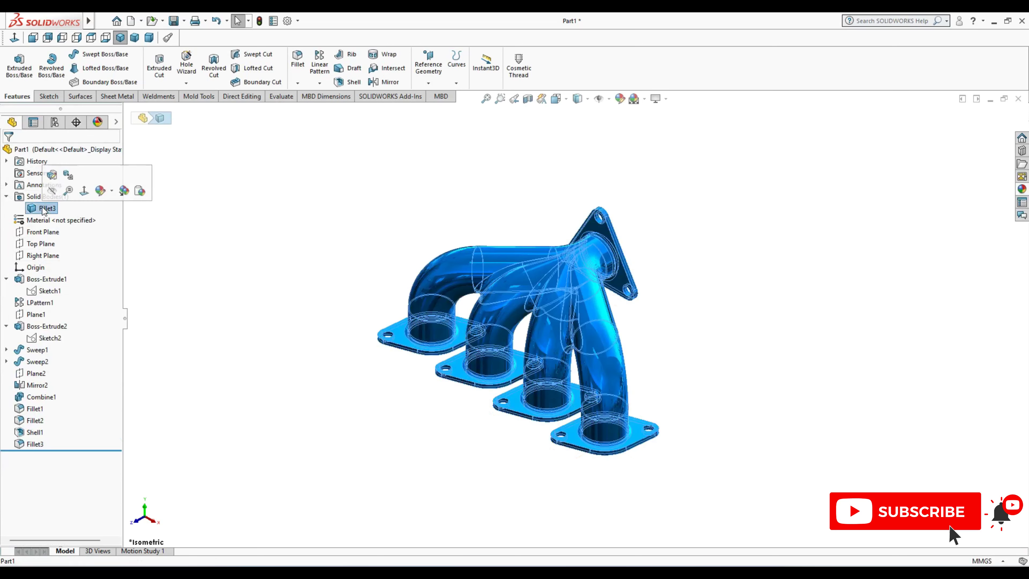
click(620, 99)
click(42, 385)
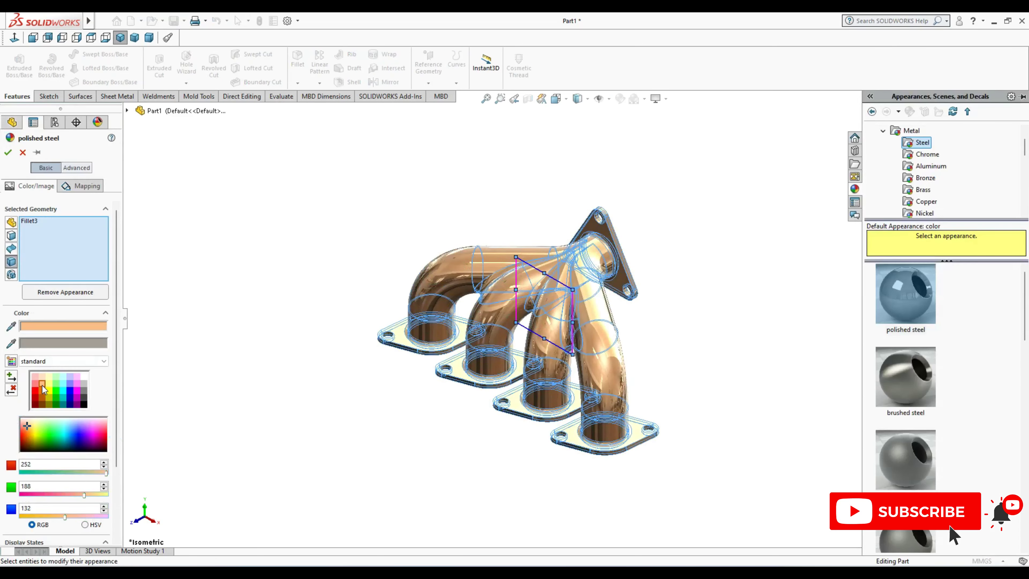
click(42, 378)
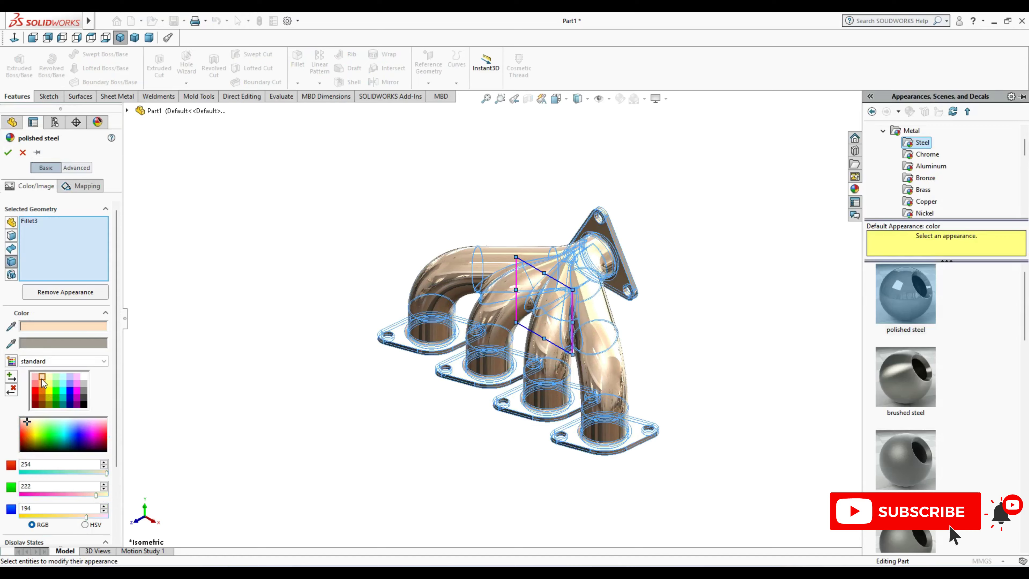
click(8, 153)
mouse_move(195, 257)
middle_down()
mouse_move(535, 336)
mouse_move(601, 264)
mouse_move(594, 373)
mouse_move(500, 387)
mouse_move(392, 446)
mouse_move(447, 340)
mouse_move(367, 334)
mouse_move(396, 361)
mouse_move(246, 409)
mouse_move(374, 391)
middle_up()
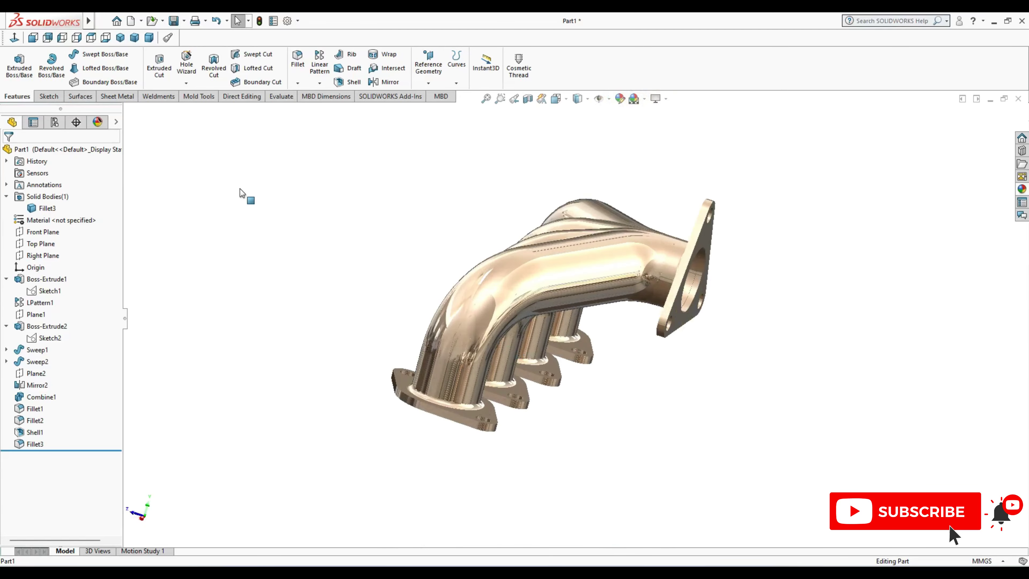
click(118, 41)
click(528, 99)
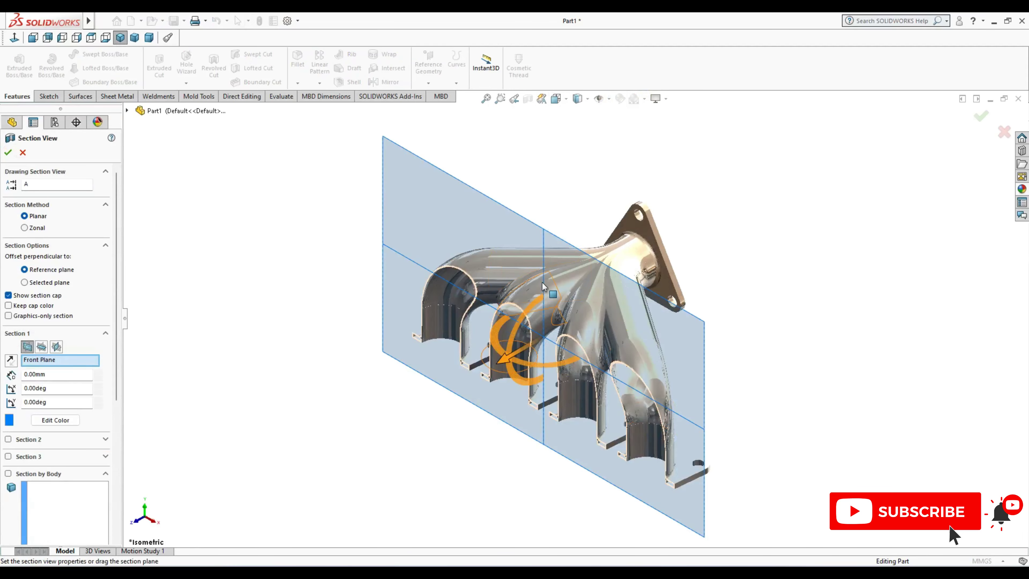
mouse_move(541, 283)
mouse_down()
mouse_move(498, 359)
mouse_move(600, 301)
mouse_move(483, 357)
mouse_move(400, 376)
mouse_up()
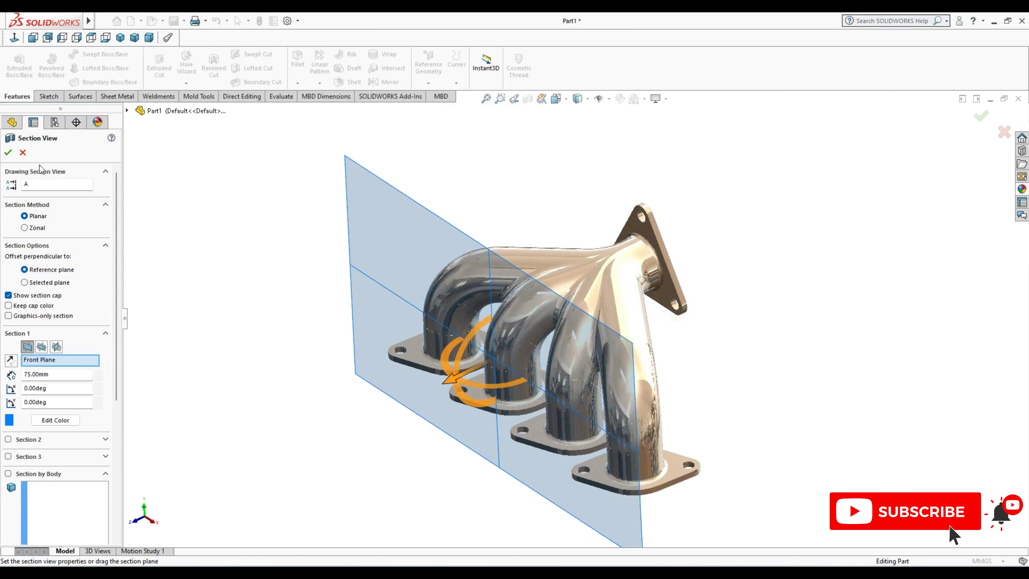
click(23, 153)
click(121, 39)
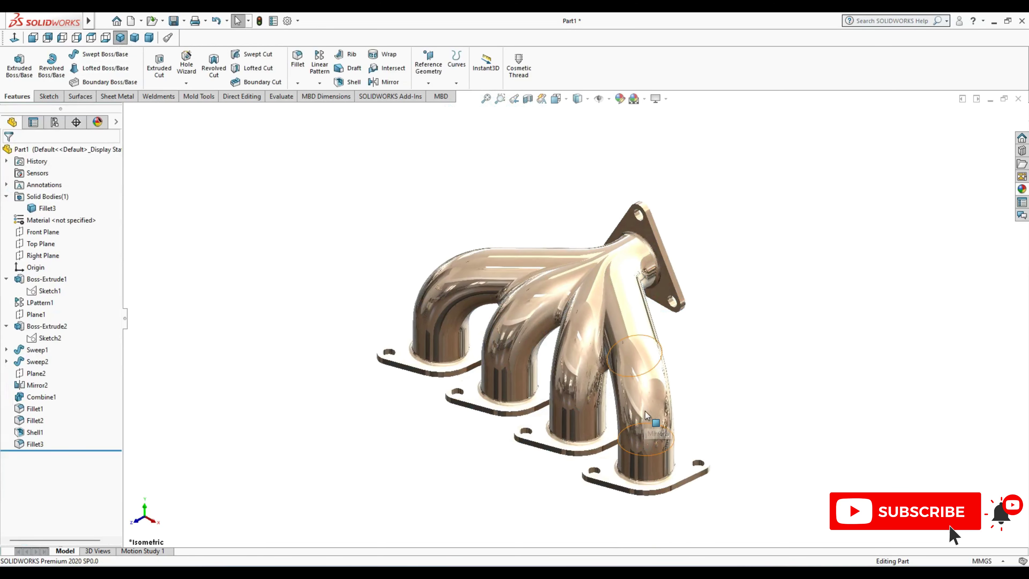
mouse_move(587, 392)
middle_down()
mouse_move(792, 291)
mouse_move(875, 373)
mouse_move(835, 398)
mouse_move(815, 360)
mouse_move(774, 352)
mouse_move(718, 198)
mouse_move(707, 271)
mouse_move(450, 197)
mouse_move(527, 263)
mouse_move(603, 361)
mouse_move(638, 154)
mouse_move(811, 328)
mouse_move(673, 388)
mouse_move(743, 390)
middle_up()
scroll(603, 360, down, 3)
scroll(604, 361, down, 3)
scroll(604, 360, up, 3)
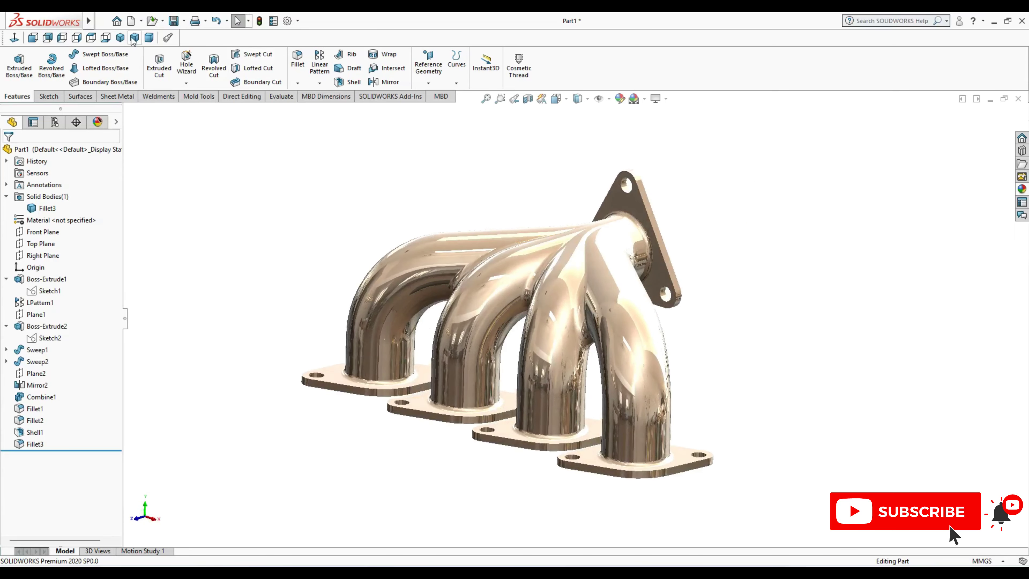
click(120, 37)
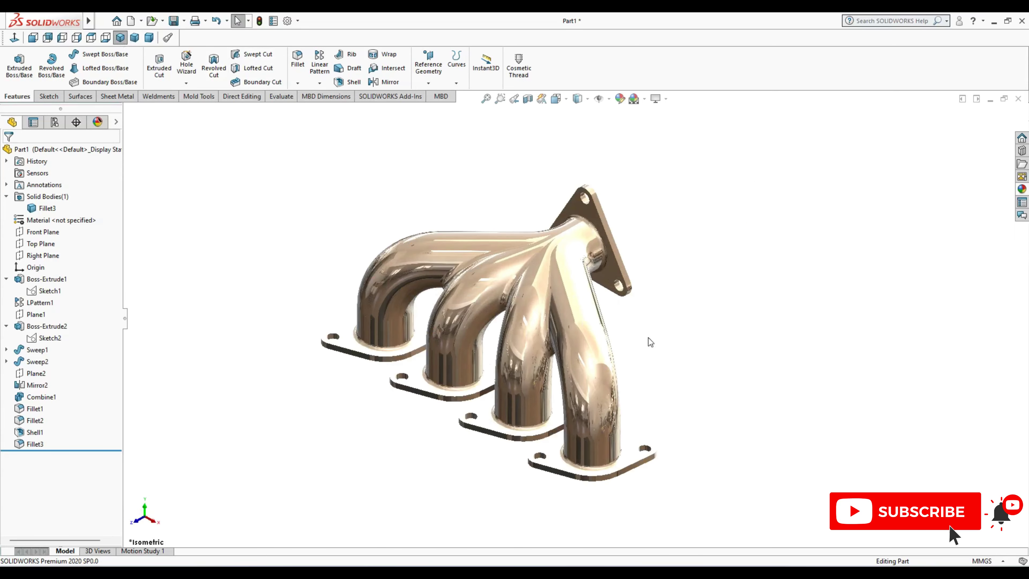